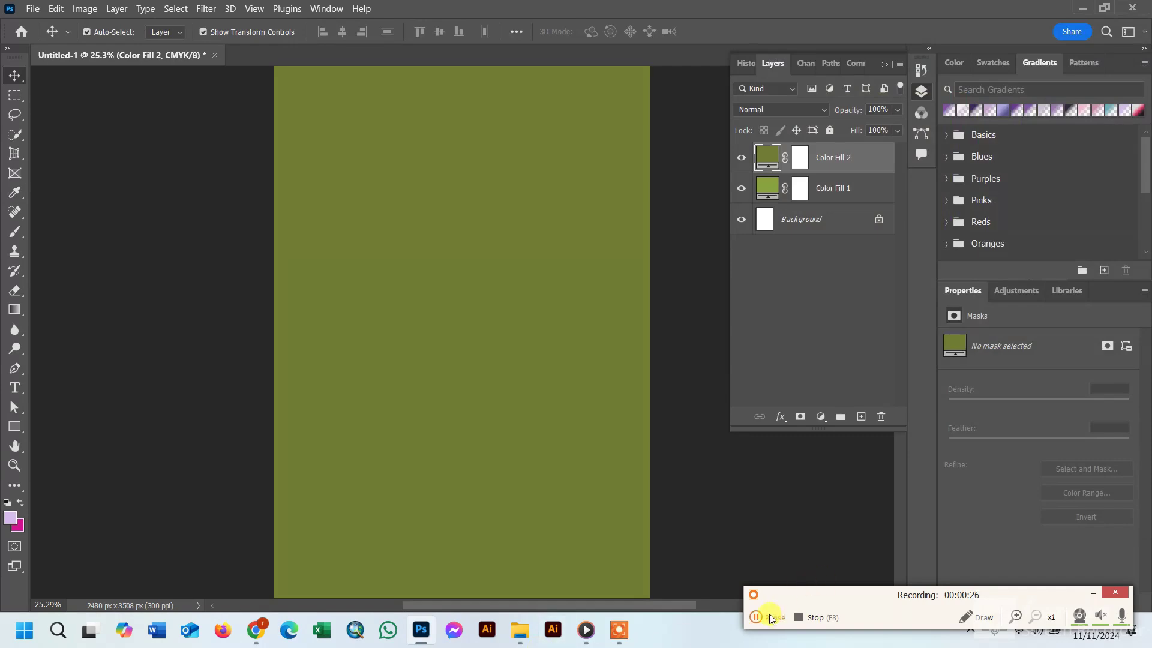
# Activate the Brush tool and set the foreground color to black (000000) and the background color to white (ffffff)
pyautogui.moveTo(15, 231); pyautogui.dragTo(67, 231)
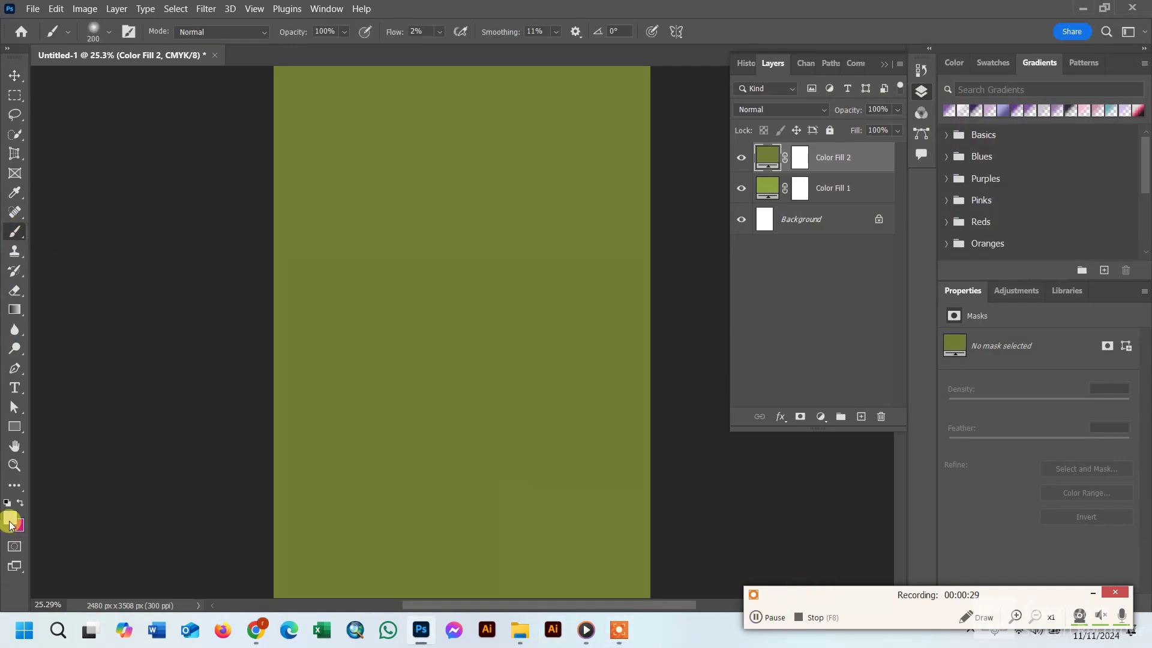
pyautogui.click(10, 520)
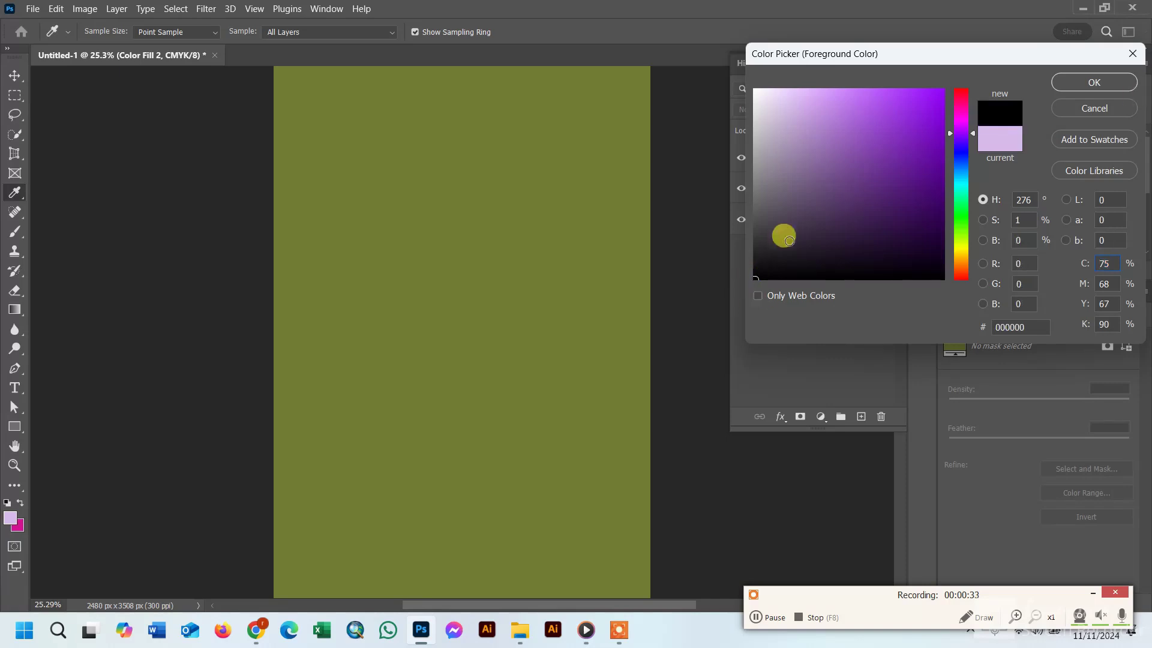
pyautogui.click(1093, 82)
pyautogui.click(18, 526)
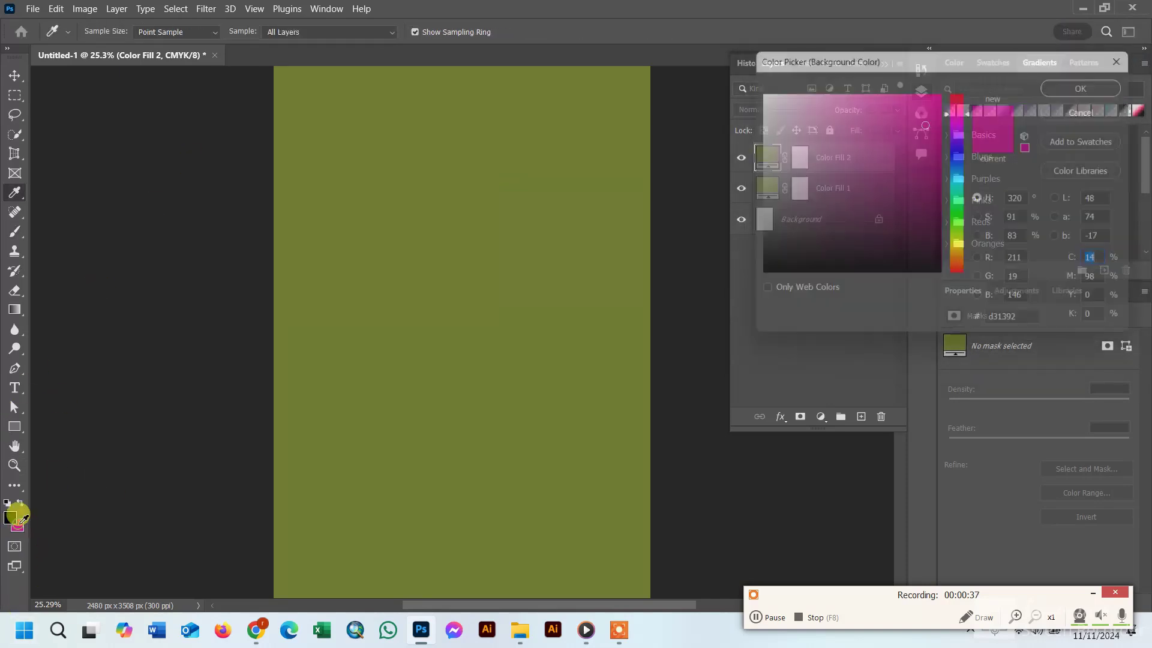
pyautogui.moveTo(755, 93); pyautogui.dragTo(741, 87)
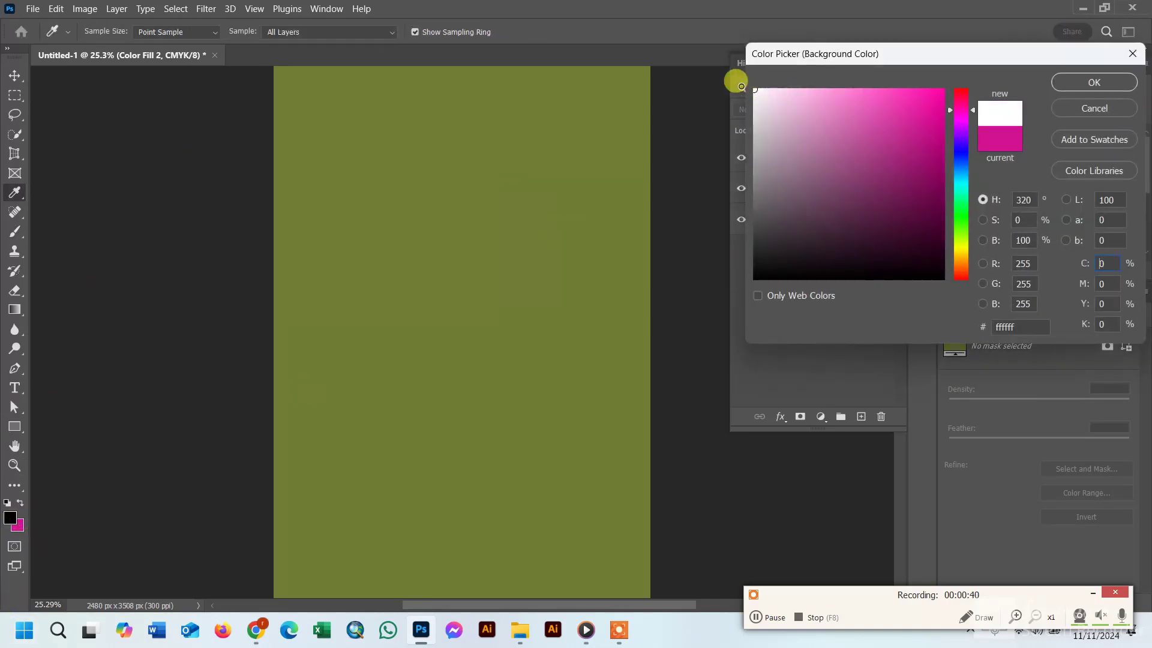
pyautogui.click(1058, 90)
# Set the Brush tool's flow to 100%
pyautogui.click(440, 31)
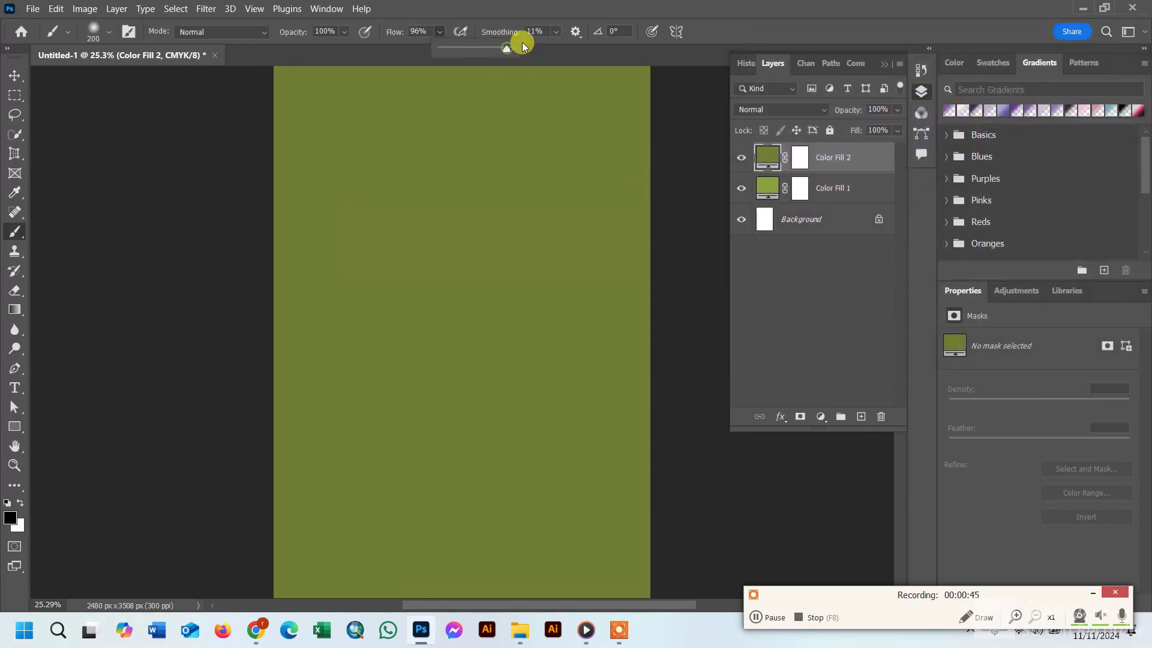
pyautogui.rightClick(11, 232)
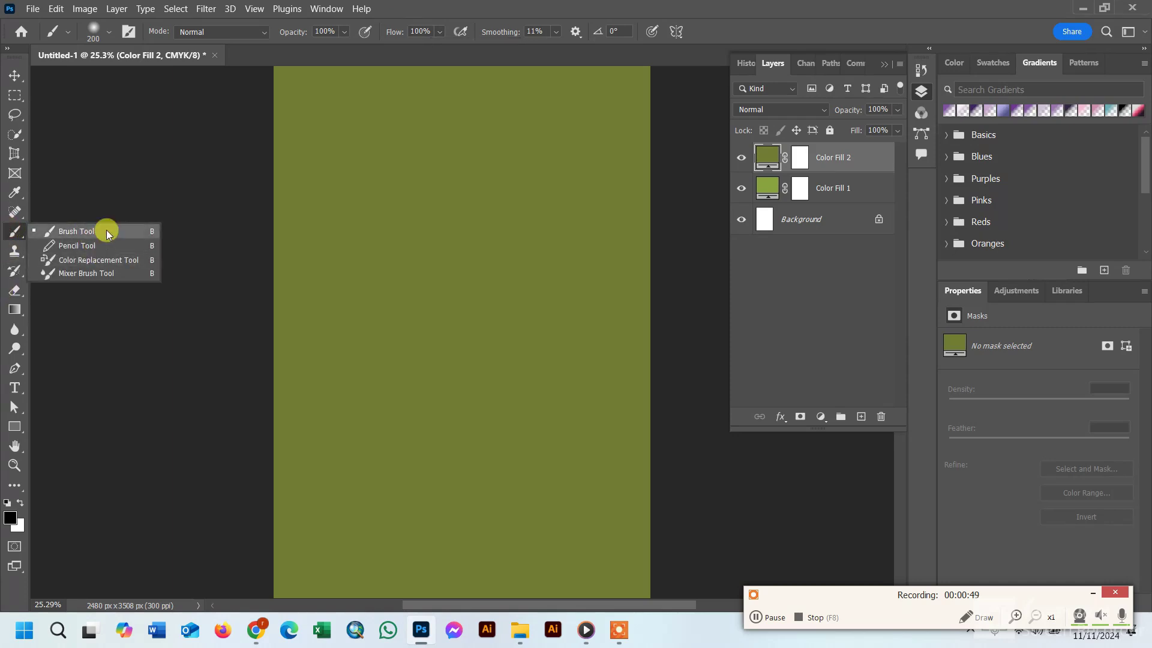
pyautogui.click(99, 229)
# Enlarge the brush to 2800 px and paint one soft black dab at the centre of the Color Fill 2 layer mask
pyautogui.click(802, 159)
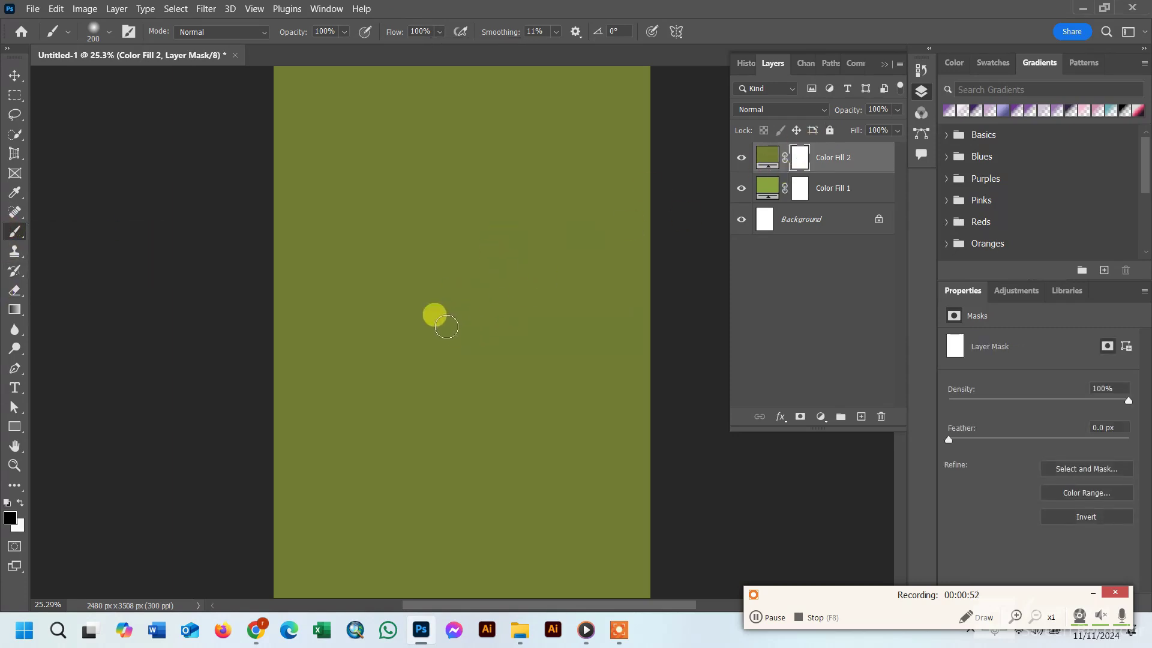
pyautogui.scroll(-1, 447, 325)
pyautogui.press(']')
pyautogui.press(']')
pyautogui.press(']')
pyautogui.press(']')
pyautogui.press(']')
pyautogui.press(']')
pyautogui.press(']')
pyautogui.press(']')
pyautogui.press(']')
pyautogui.press(']')
pyautogui.press(']')
pyautogui.press(']')
pyautogui.press(']')
pyautogui.press(']')
pyautogui.press(']')
pyautogui.press(']')
pyautogui.press(']')
pyautogui.press(']')
pyautogui.press(']')
pyautogui.press(']')
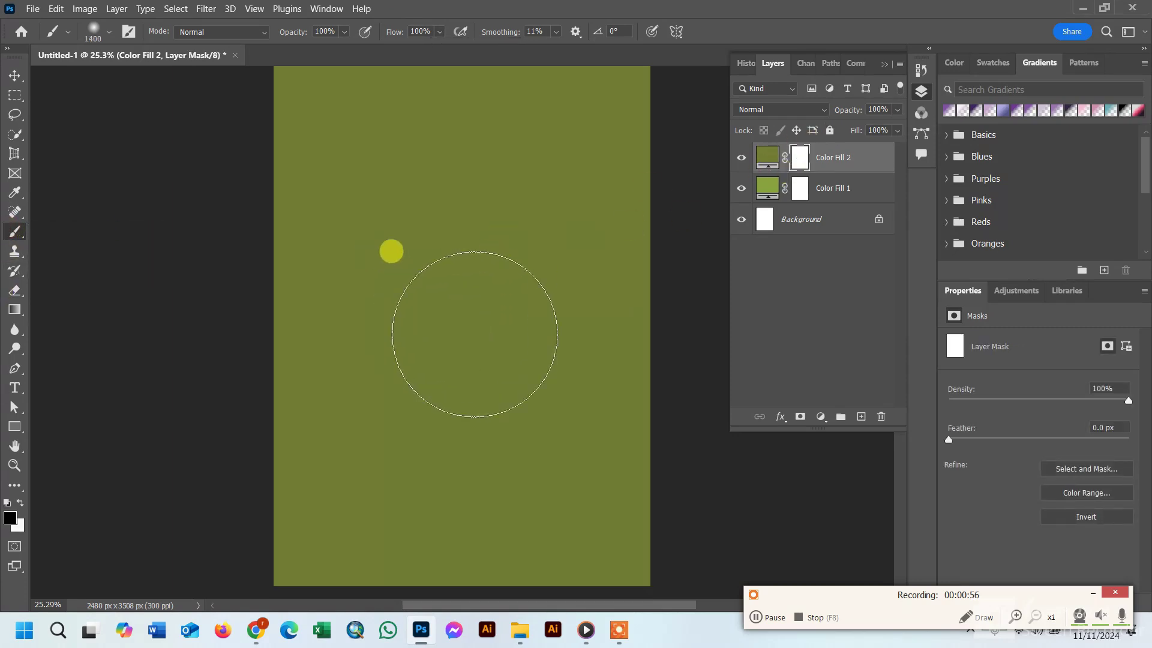
pyautogui.scroll(-1, 453, 328)
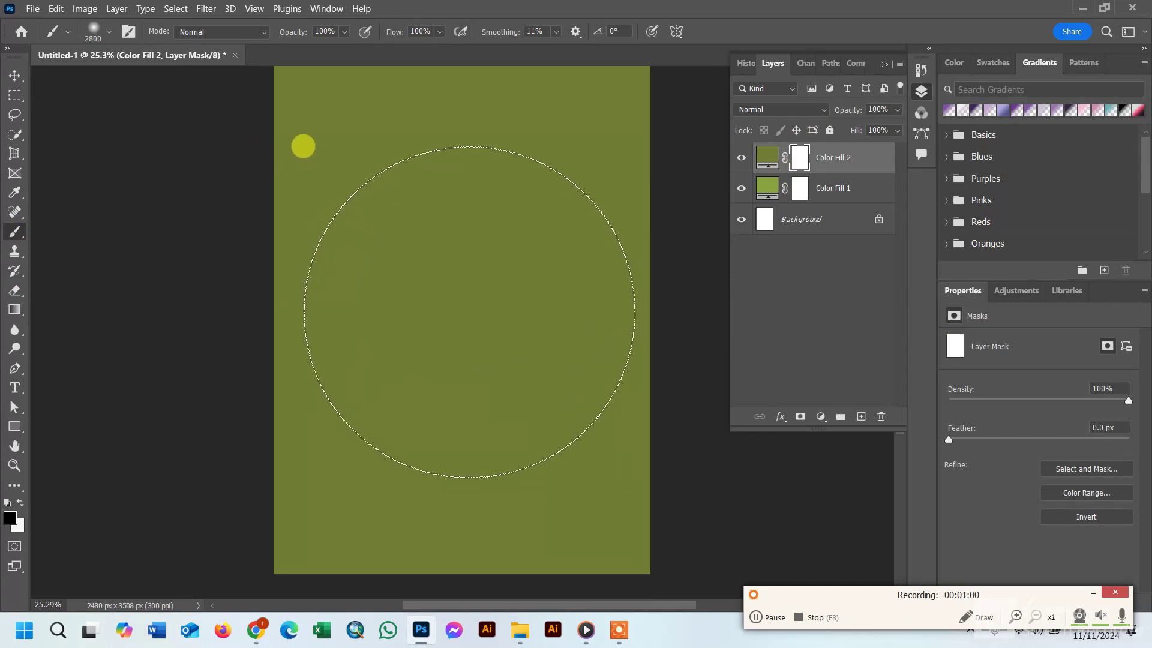
pyautogui.click(464, 325)
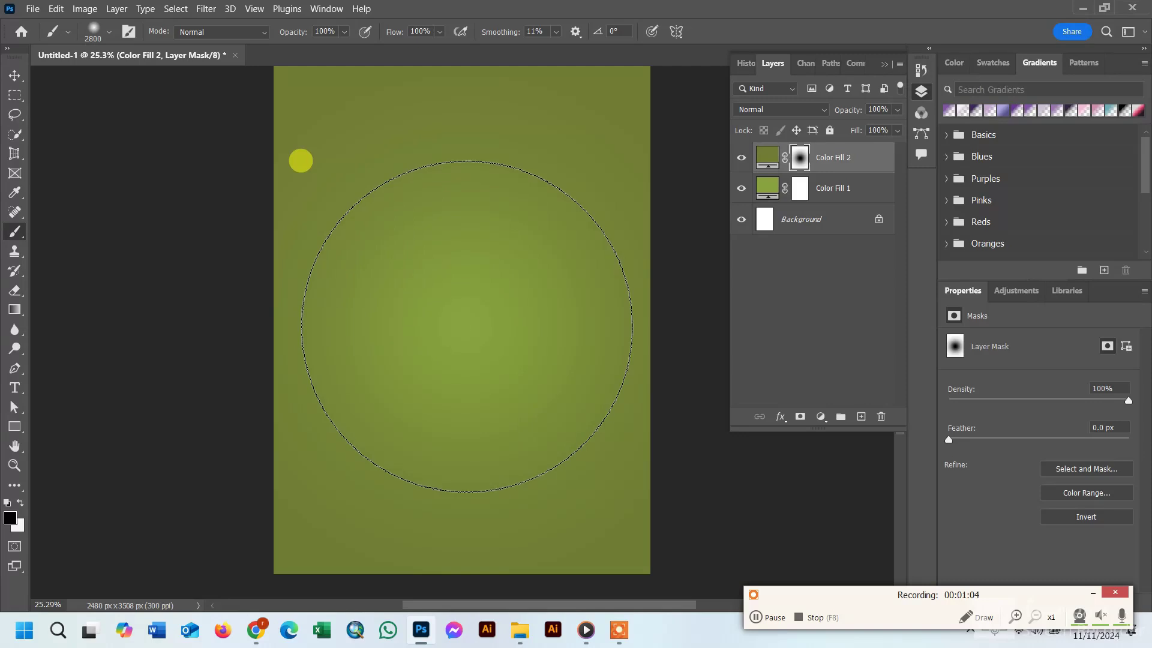
pyautogui.click(15, 76)
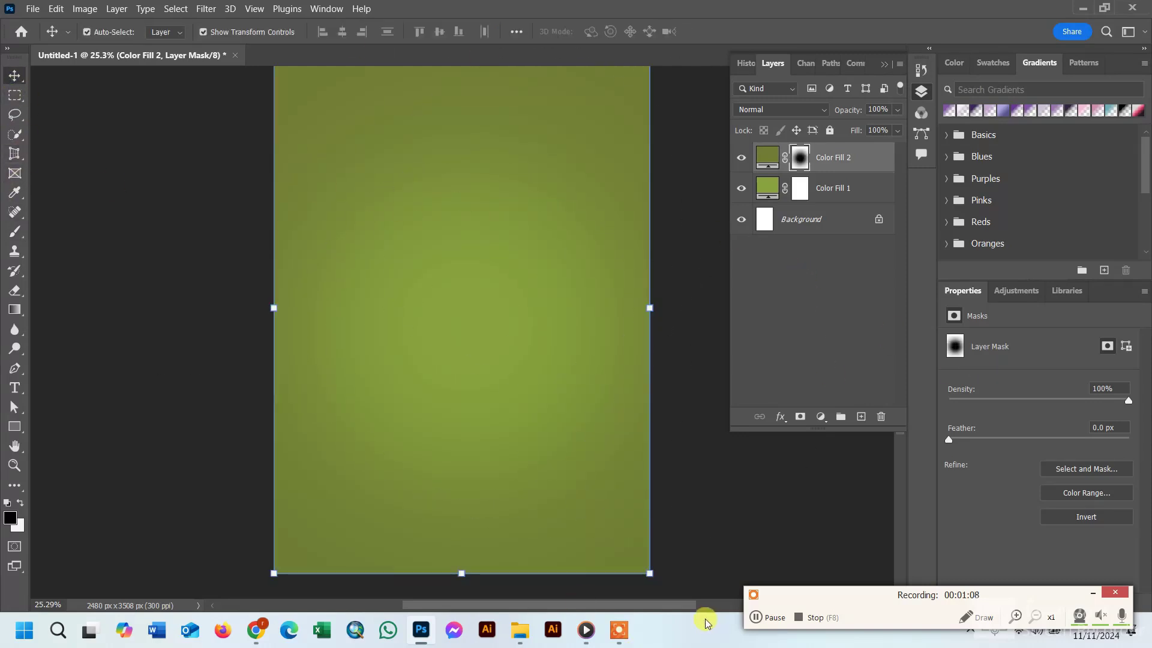
# Place the chalkboard texture image "b" from the Desktop folder as an embedded object
pyautogui.click(771, 618)
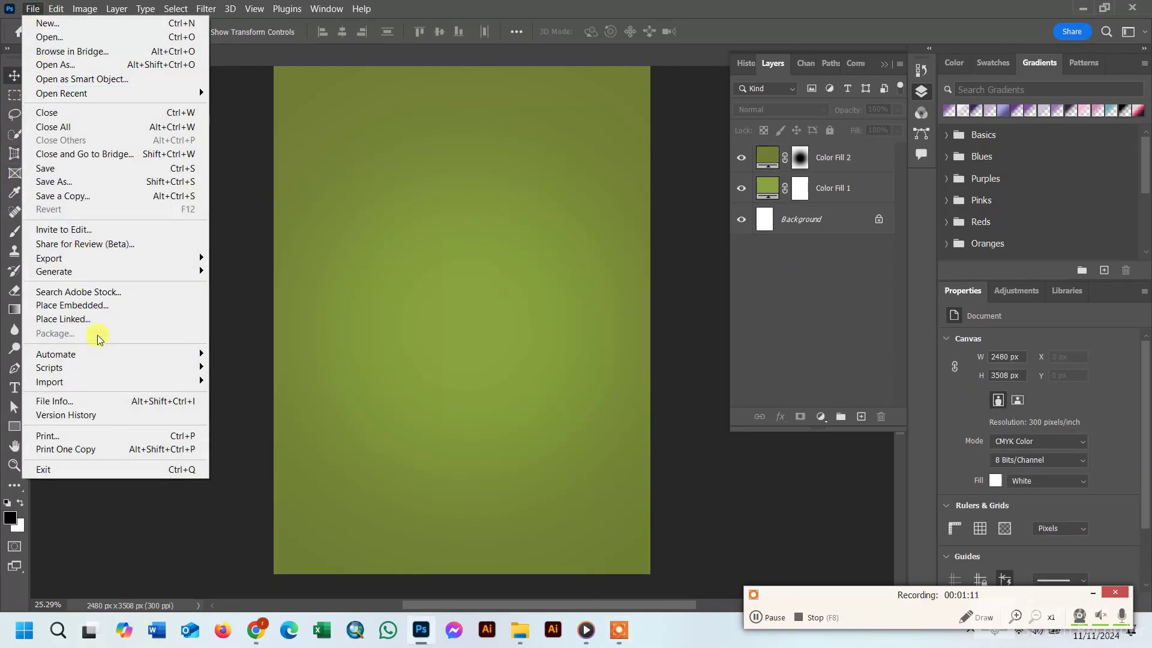
pyautogui.click(105, 315)
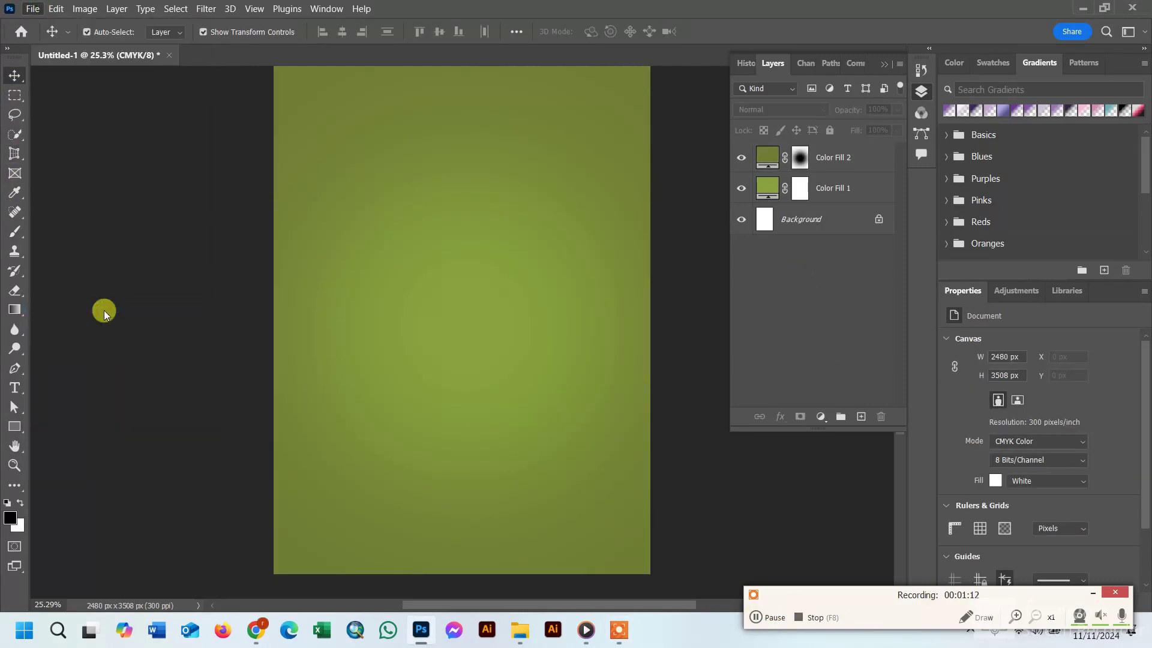
pyautogui.scroll(5, 90, 174)
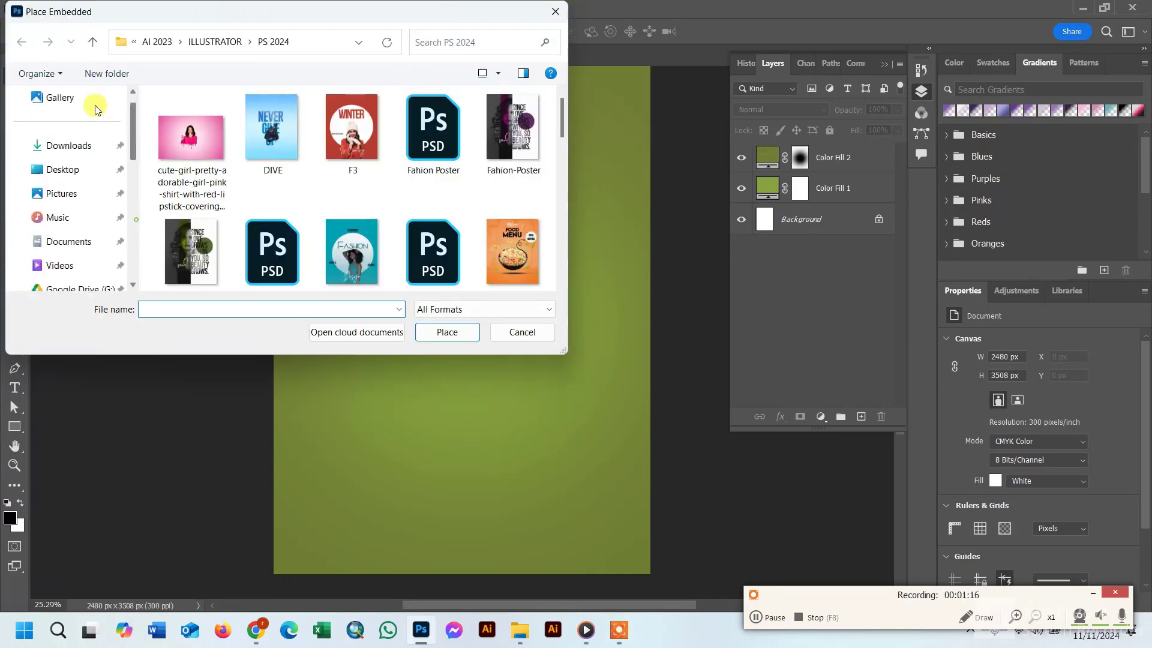
pyautogui.click(63, 198)
pyautogui.click(193, 225)
pyautogui.click(444, 331)
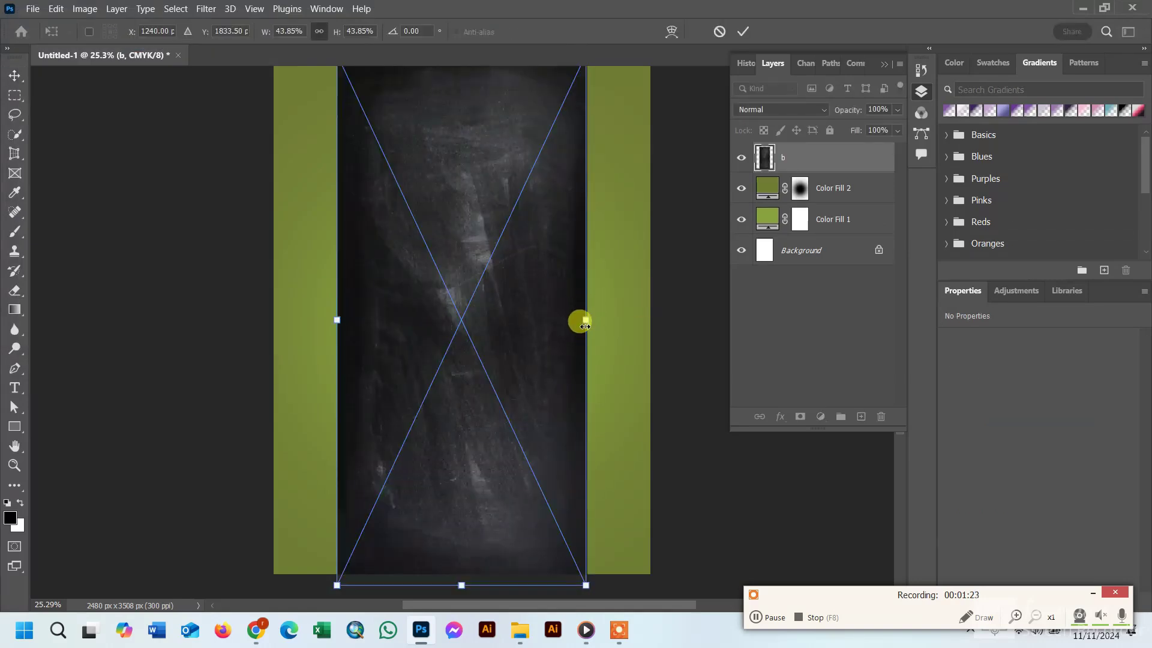
# Scale the placed texture proportionally to 66.13% so that it spans the full canvas width, and commit the transform
pyautogui.moveTo(337, 320); pyautogui.dragTo(273, 320)
pyautogui.moveTo(586, 320); pyautogui.dragTo(649, 320)
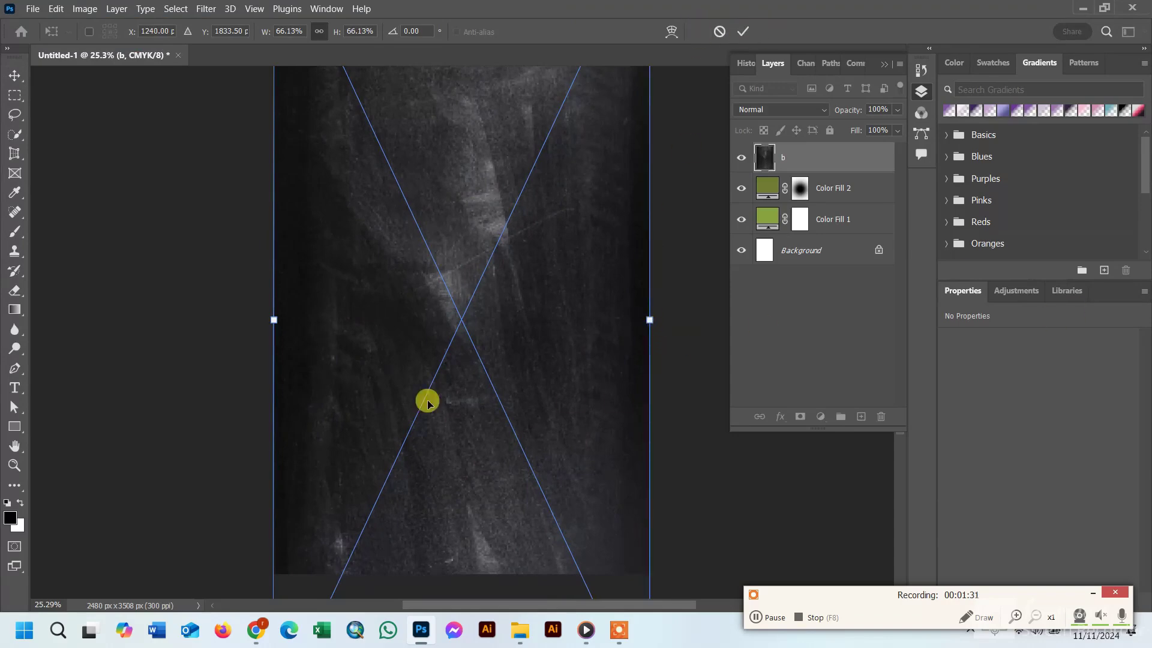
pyautogui.scroll(-1, 422, 402)
pyautogui.scroll(-1, 566, 424)
pyautogui.click(743, 31)
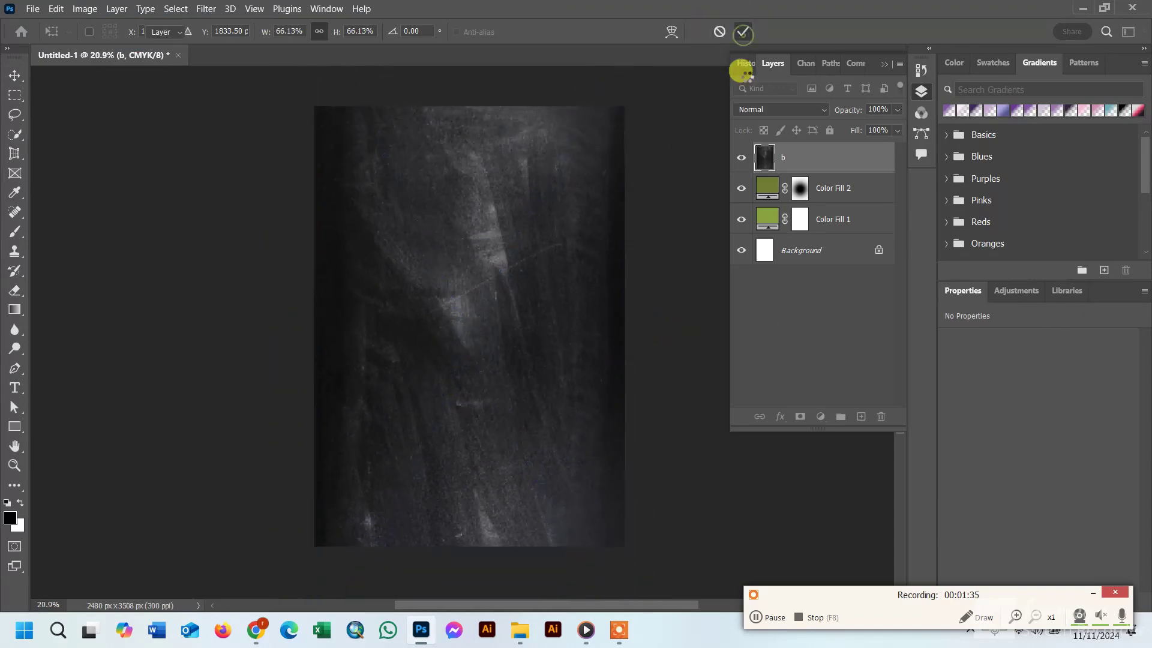
# Set the texture layer's blend mode to Soft Light and lower its opacity
pyautogui.click(783, 111)
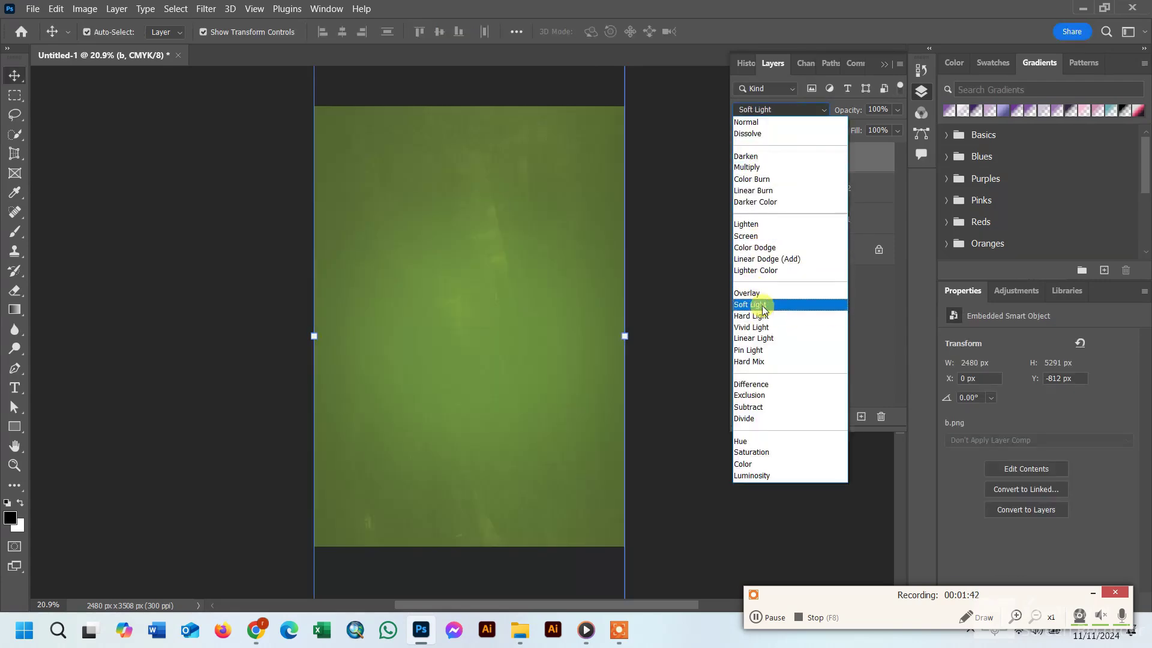
pyautogui.click(757, 305)
pyautogui.moveTo(893, 112); pyautogui.dragTo(875, 127)
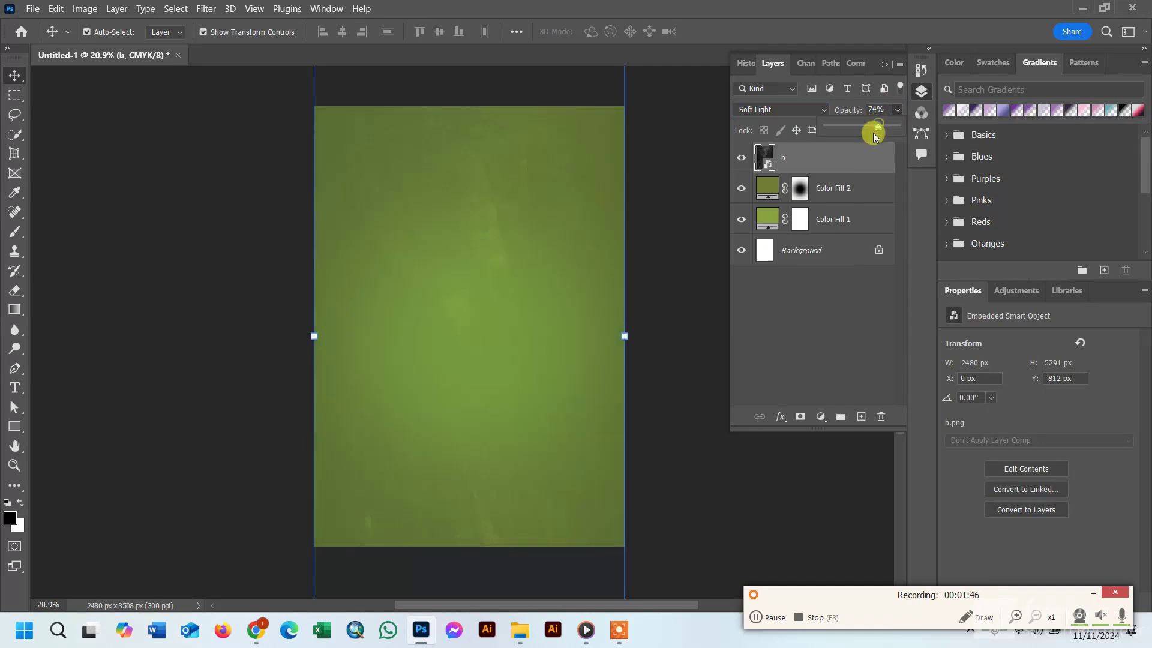
pyautogui.click(761, 618)
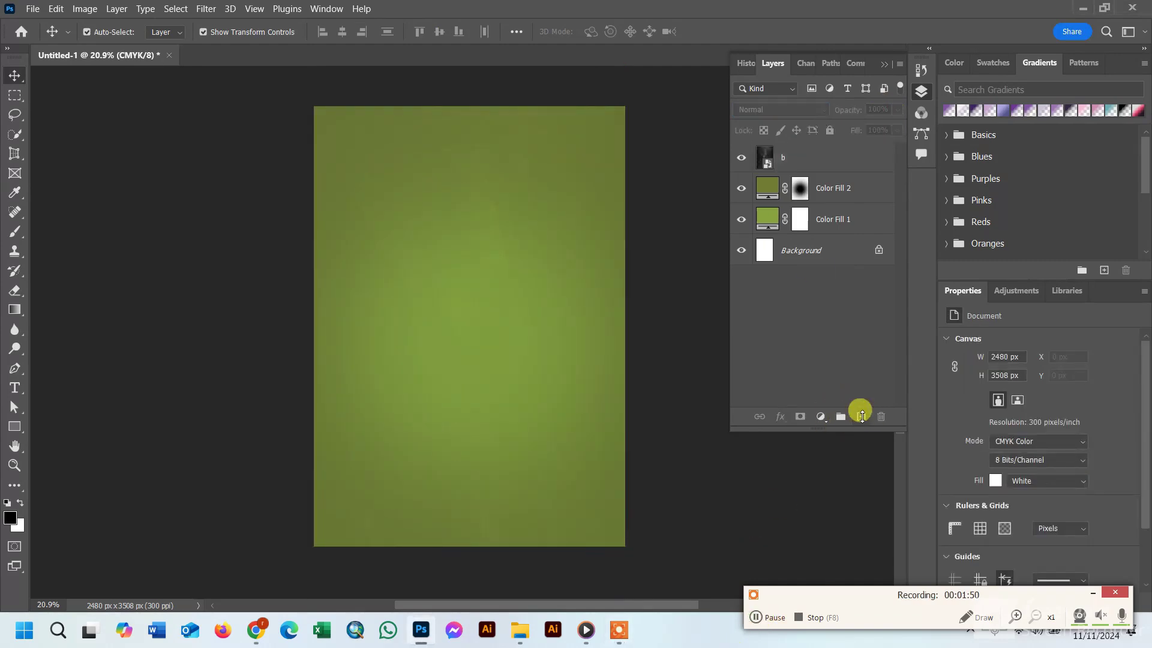
# Paint a soft white 2800 px brush dab at the canvas centre on a new layer, and blend that layer with Soft Light
pyautogui.click(862, 416)
pyautogui.rightClick(15, 232)
pyautogui.click(72, 230)
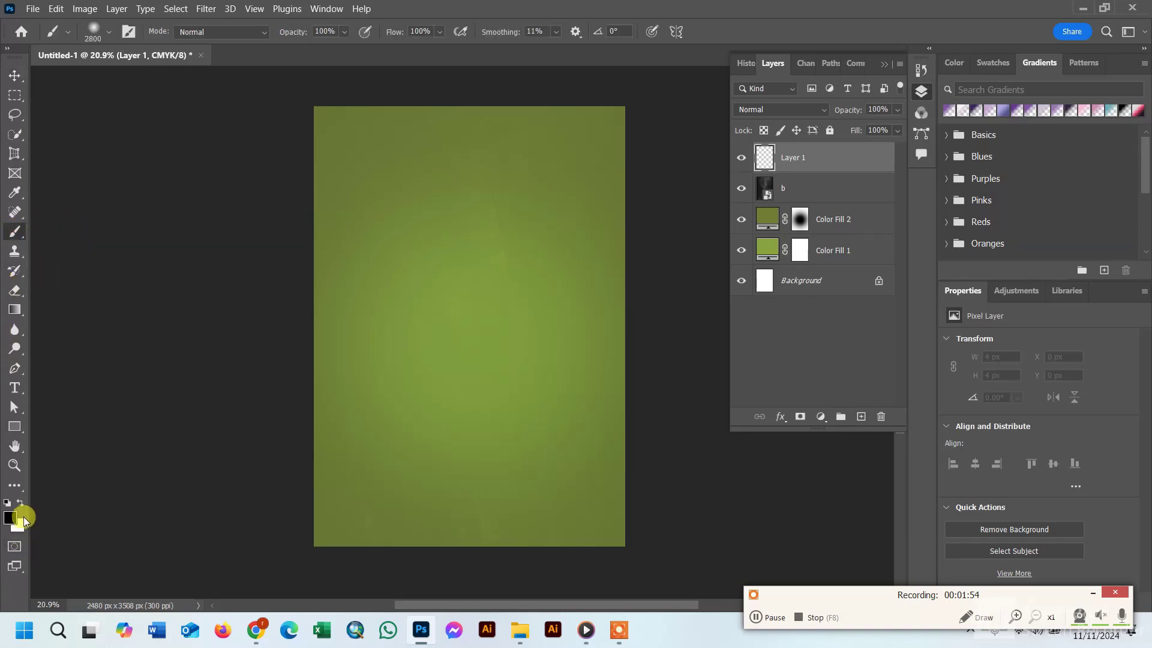
pyautogui.click(20, 503)
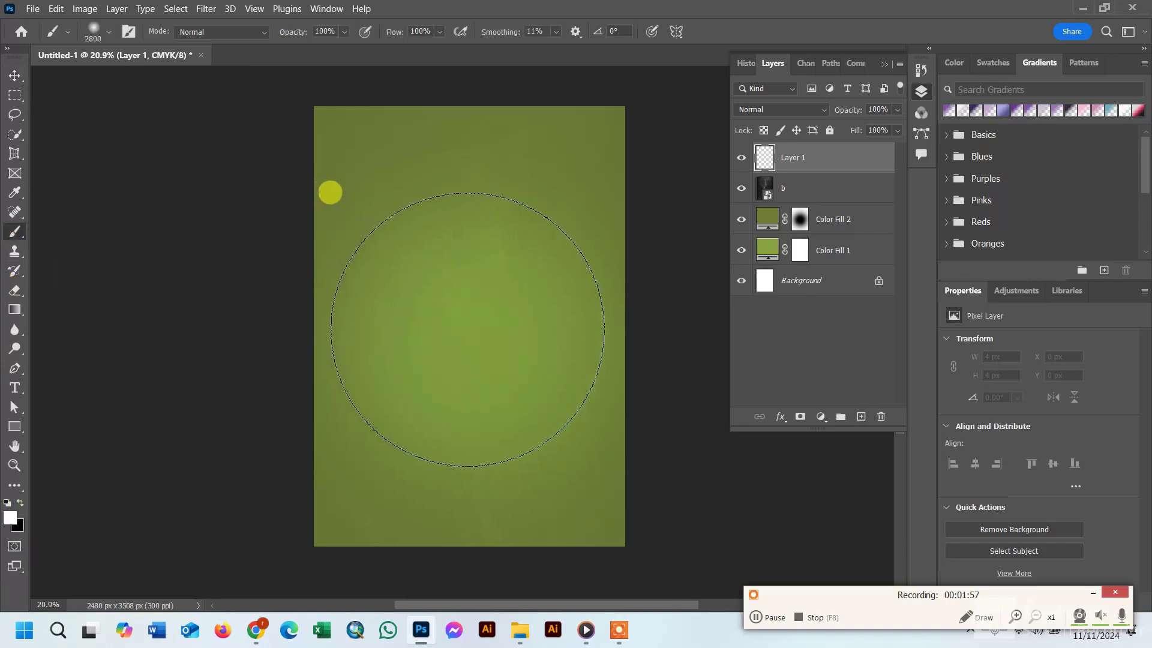
pyautogui.click(463, 327)
pyautogui.click(15, 76)
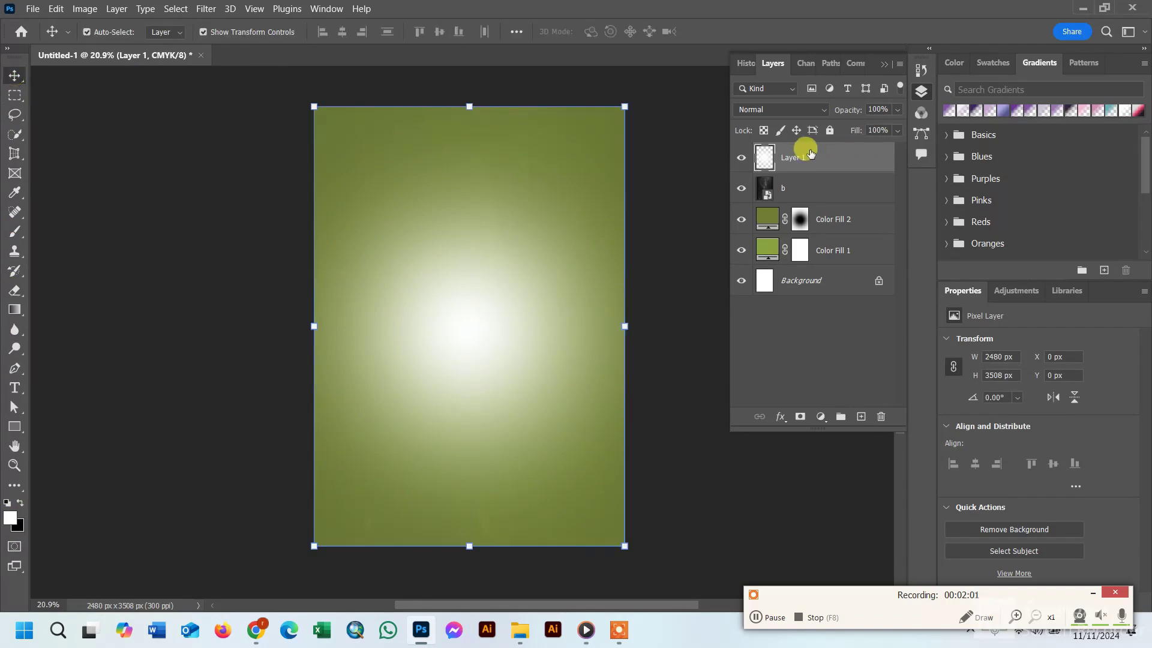
pyautogui.click(792, 109)
pyautogui.click(760, 304)
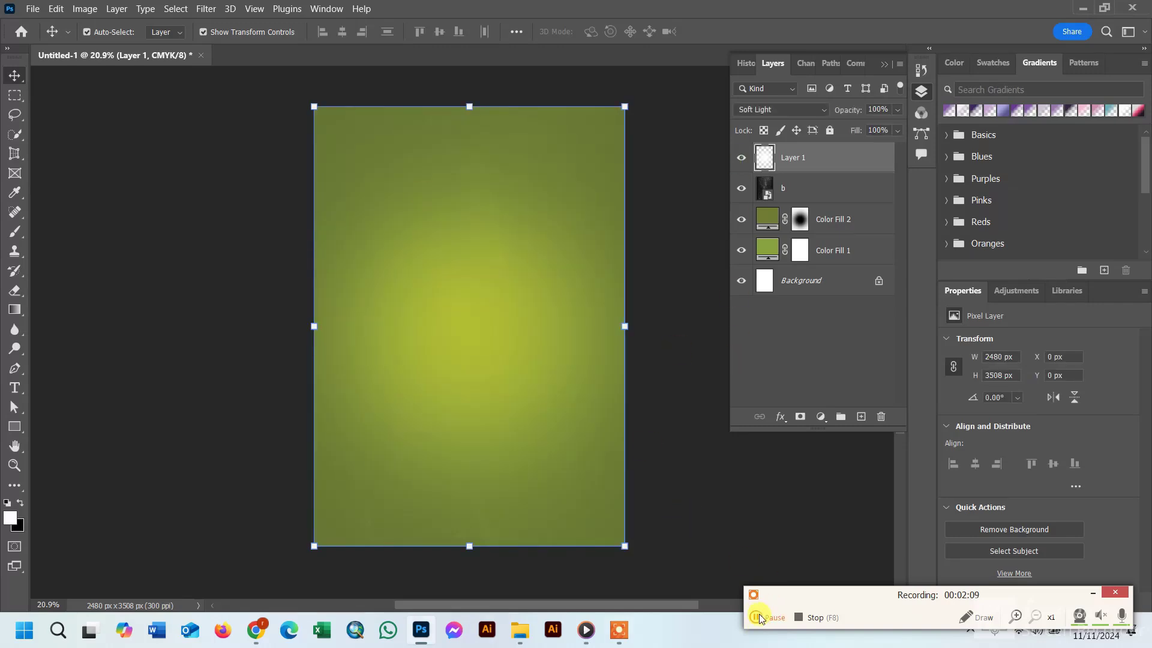
# Add a Curves adjustment layer above the glow layer and move the curve's midpoint to input 56, output 53
pyautogui.click(785, 419)
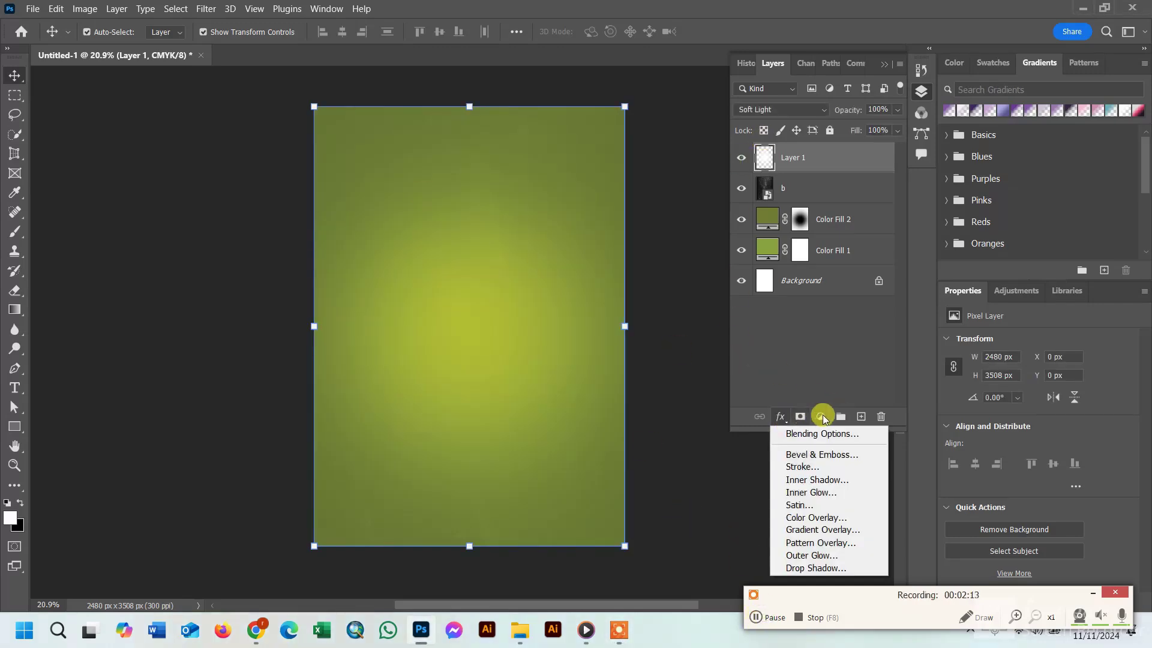
pyautogui.click(822, 416)
pyautogui.click(821, 416)
pyautogui.click(838, 228)
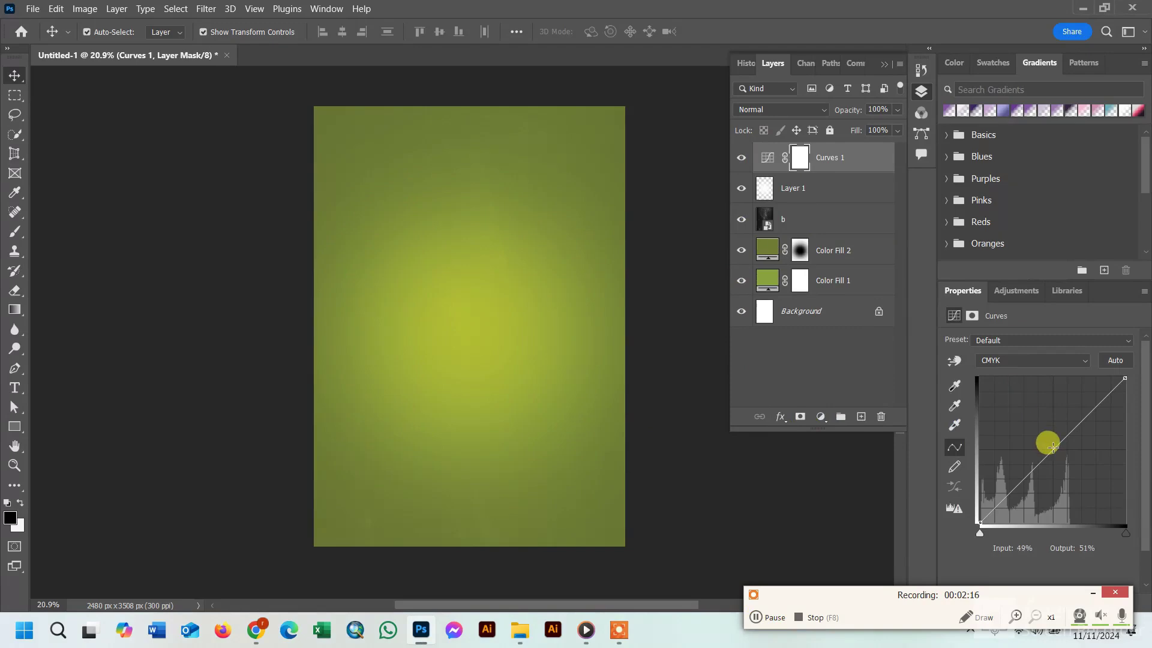
pyautogui.moveTo(1056, 447)
pyautogui.mouseDown()
pyautogui.moveTo(1056, 432)
pyautogui.moveTo(1067, 456)
pyautogui.moveTo(1061, 437)
pyautogui.moveTo(1061, 447)
pyautogui.mouseUp()
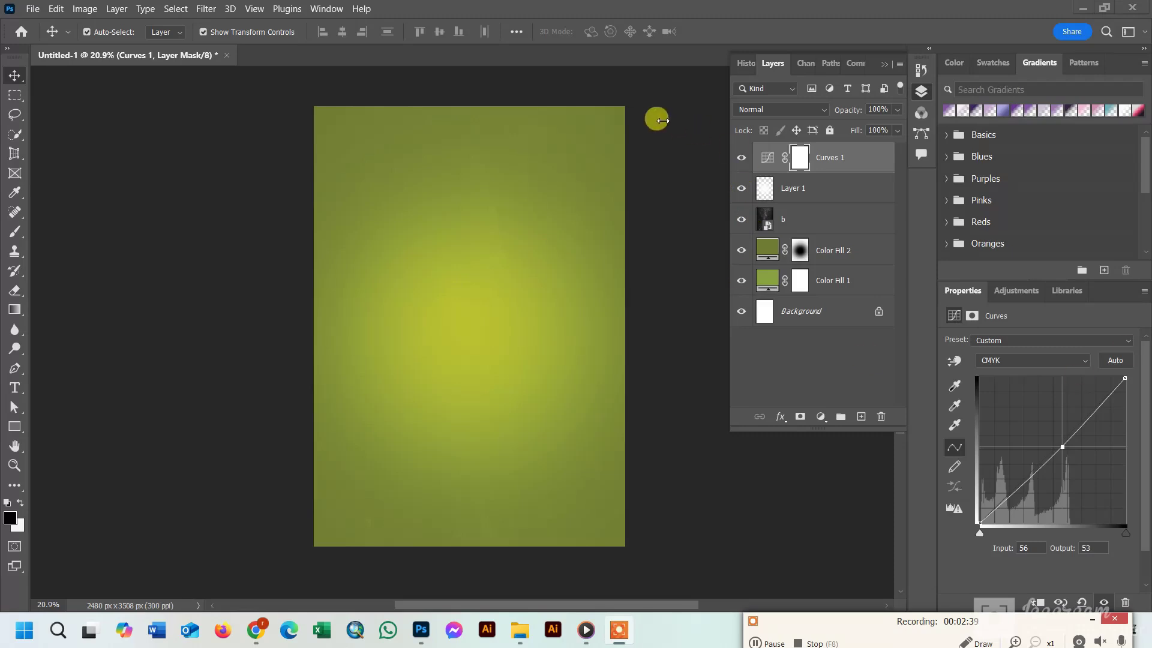
pyautogui.click(784, 340)
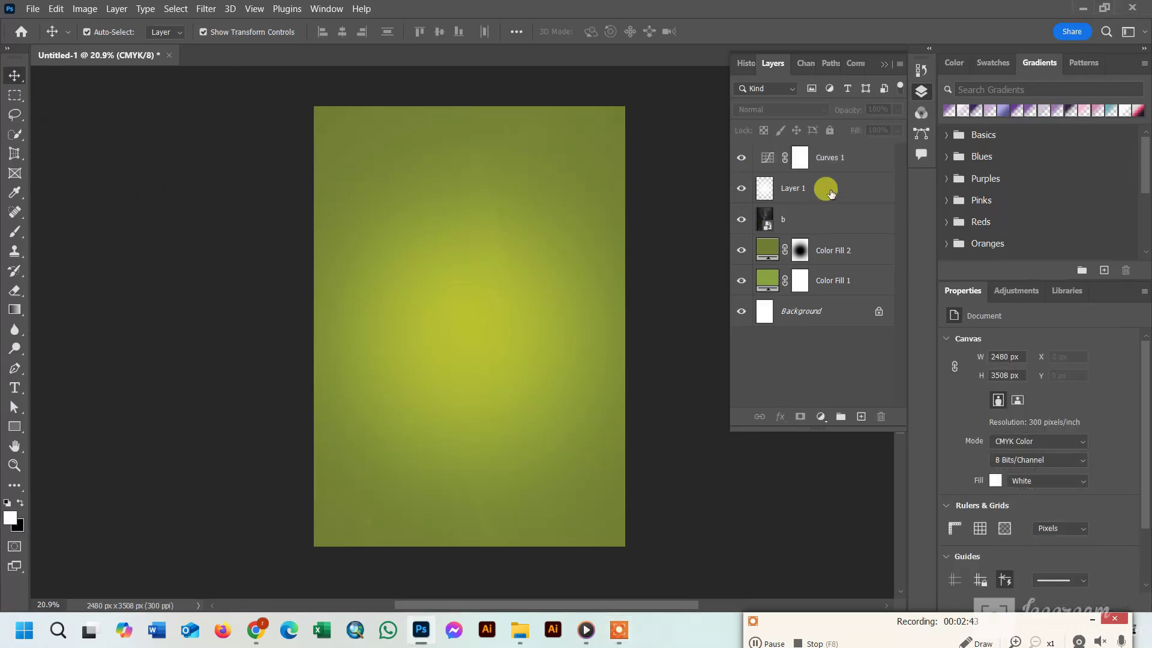
# Place the "table" image from the Desktop folder as an embedded object
pyautogui.click(32, 8)
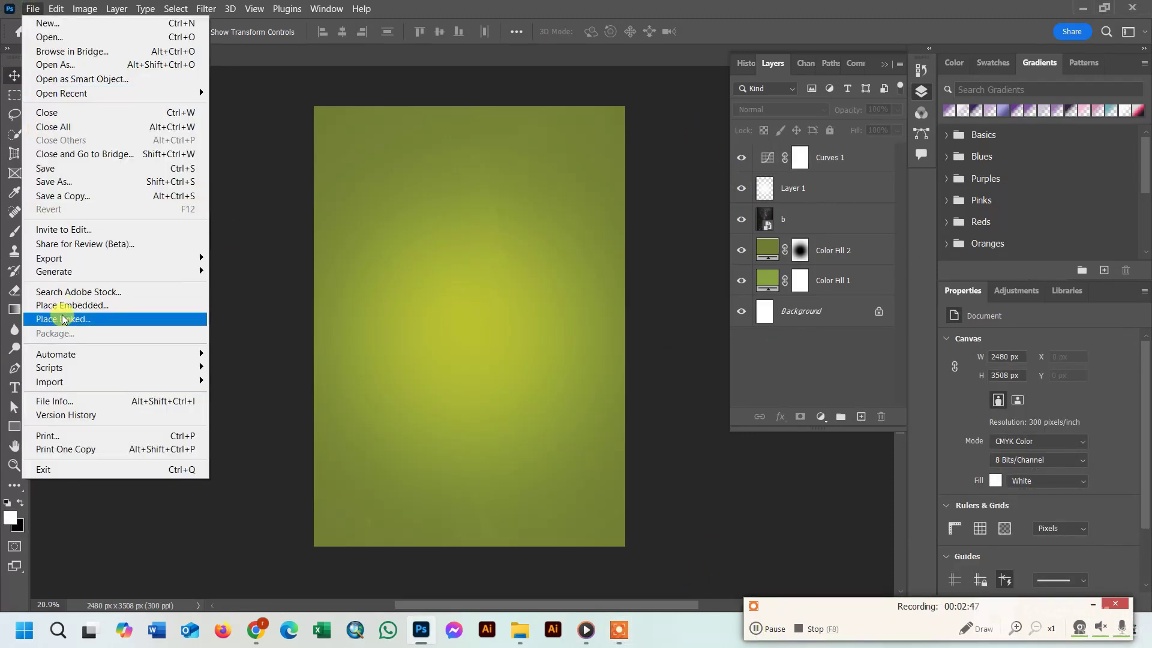
pyautogui.click(63, 306)
pyautogui.scroll(-8, 554, 112)
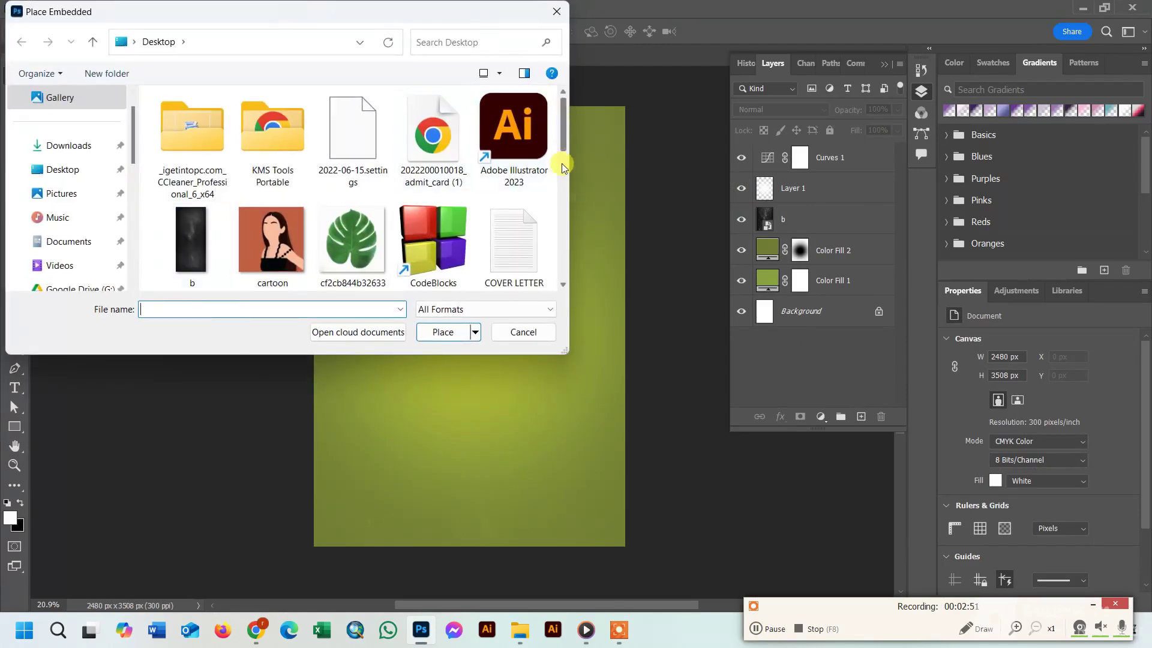
pyautogui.click(334, 228)
pyautogui.click(465, 329)
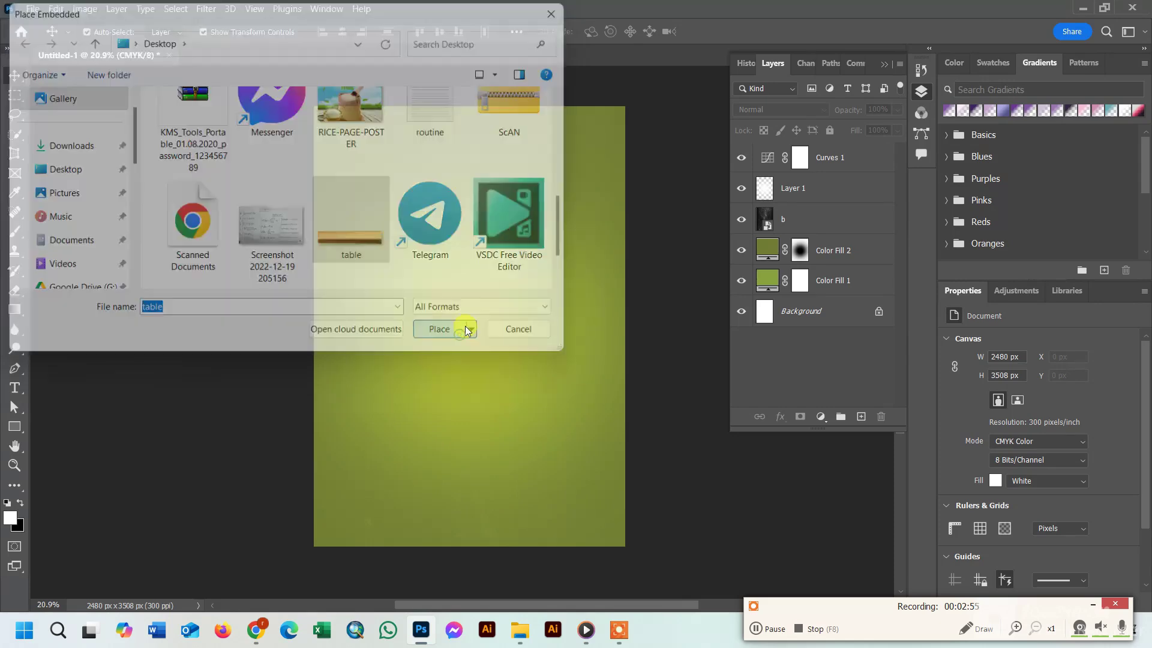
# Commit the table placement and position it along the bottom edge of the canvas at about Y 3006 px
pyautogui.moveTo(614, 326); pyautogui.dragTo(589, 533)
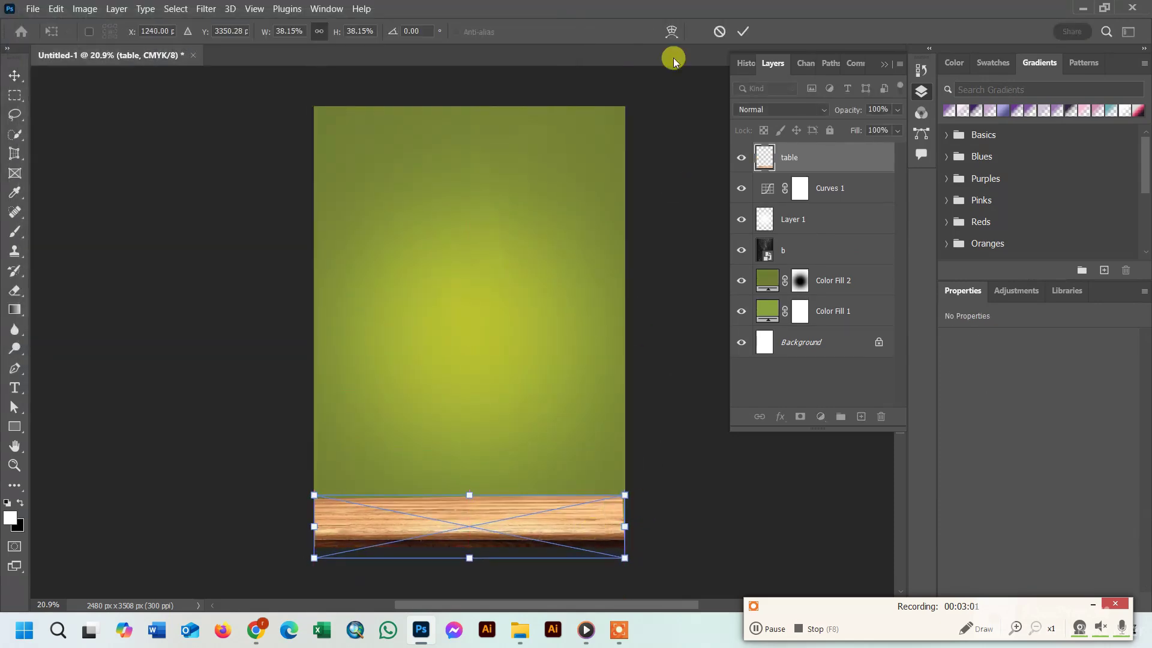
pyautogui.click(743, 31)
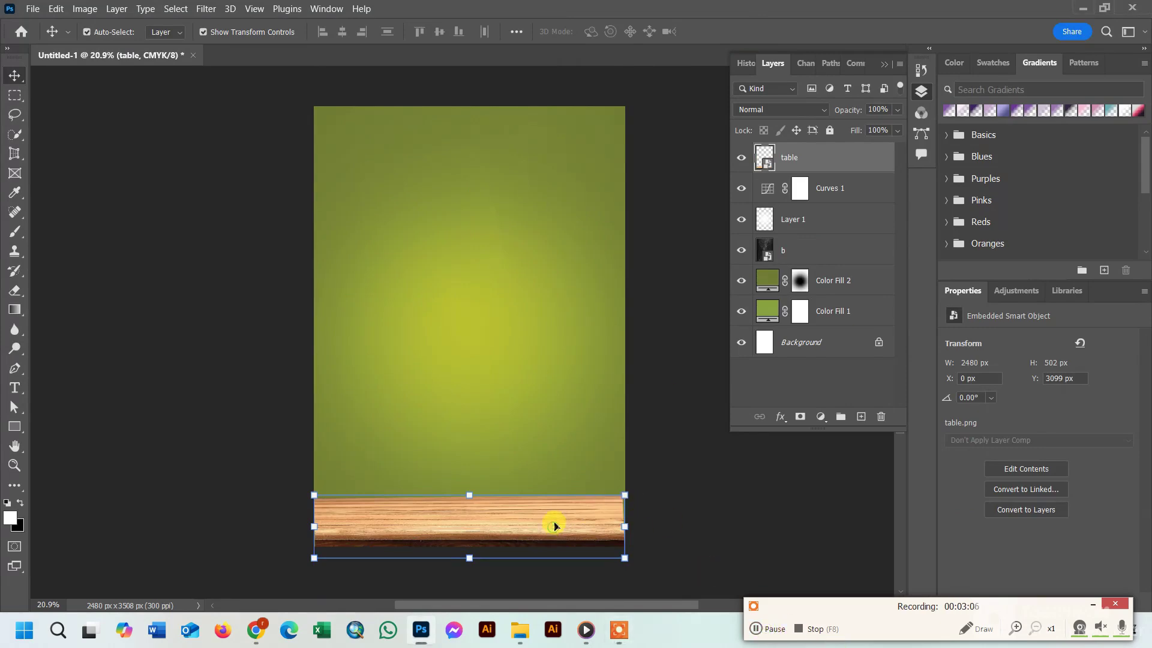
pyautogui.moveTo(552, 522); pyautogui.dragTo(512, 524)
pyautogui.hotkey('ctrl', 'l')
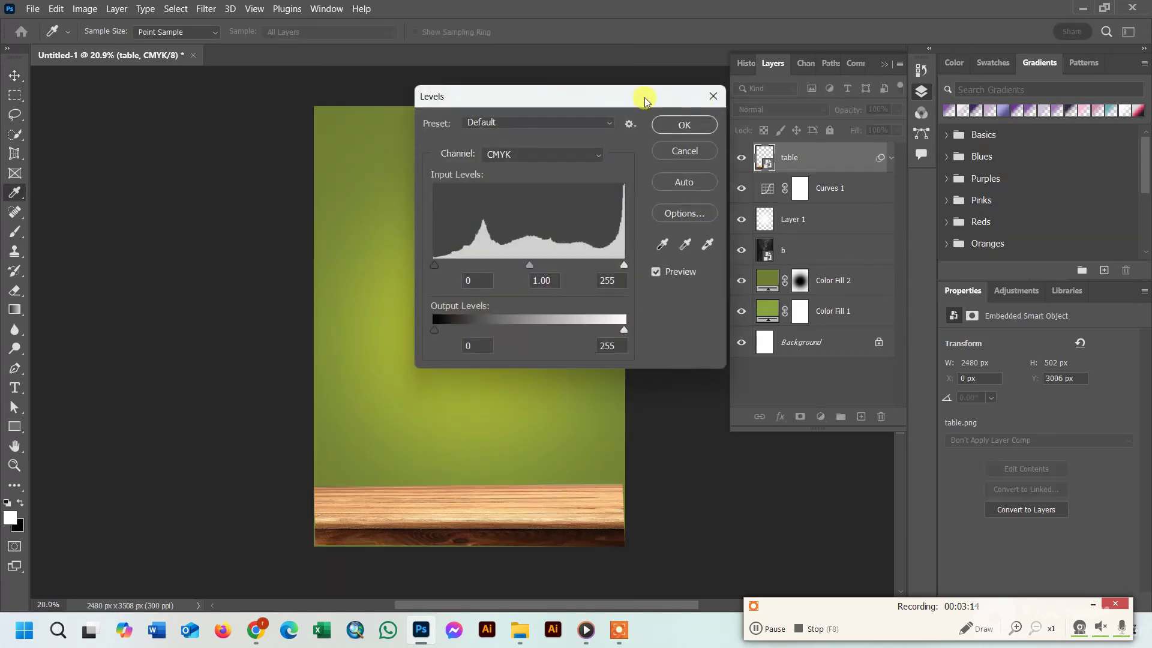
pyautogui.moveTo(644, 100); pyautogui.dragTo(1103, 111)
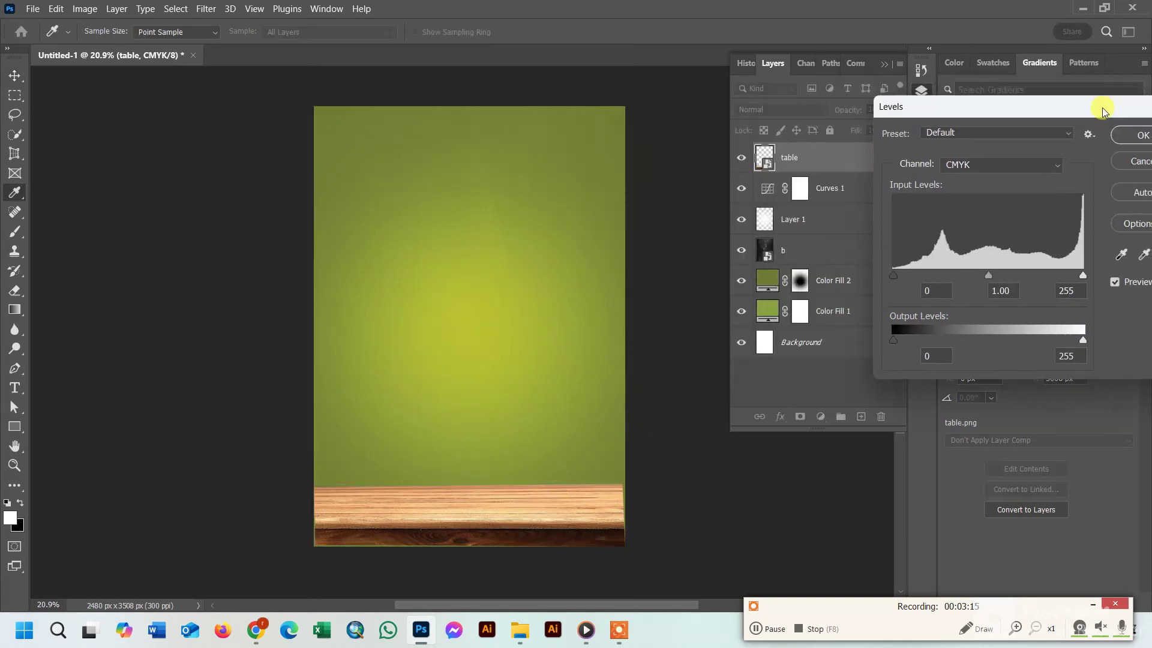
pyautogui.click(1142, 163)
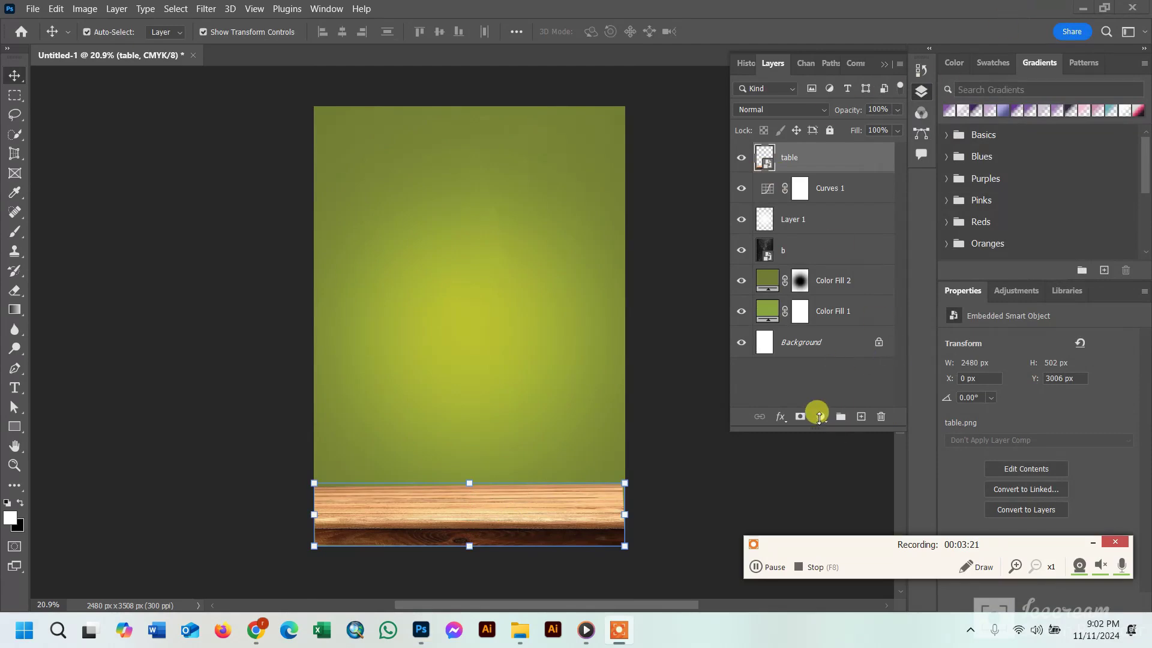
# Add a Levels adjustment clipped to the table layer, with the shadow input at 22 and the midtone at 0.87
pyautogui.click(818, 416)
pyautogui.click(831, 223)
pyautogui.moveTo(1113, 295); pyautogui.dragTo(1067, 144)
pyautogui.click(988, 397)
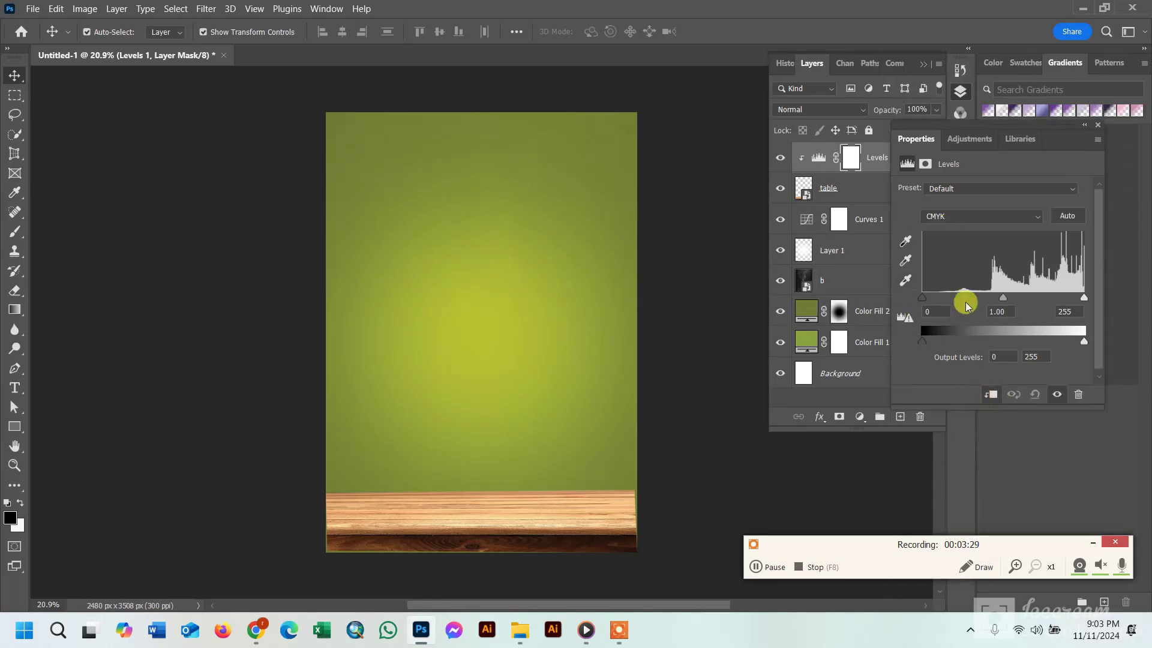
pyautogui.moveTo(1008, 298); pyautogui.dragTo(1010, 298)
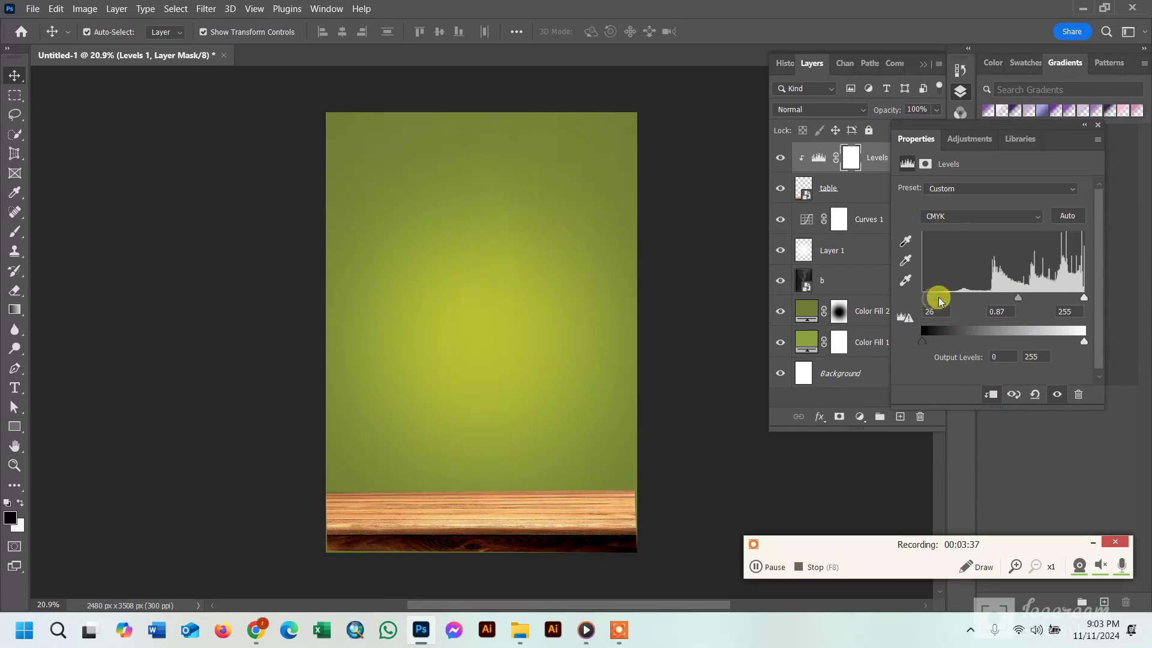
pyautogui.click(1055, 394)
pyautogui.click(1054, 394)
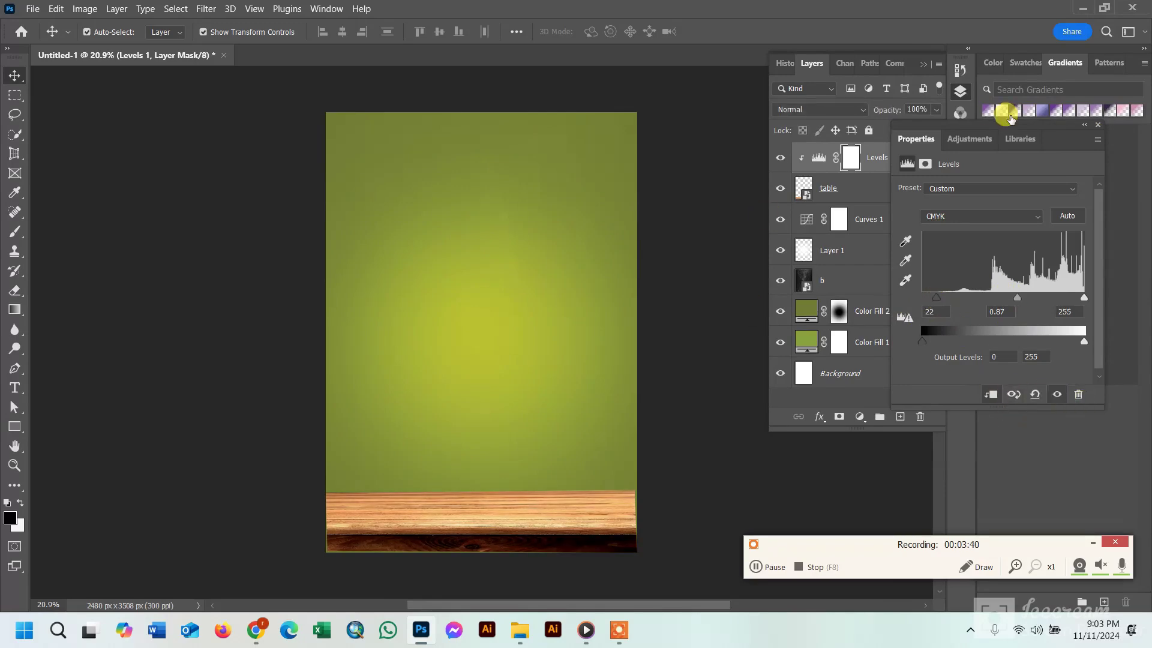
pyautogui.click(1098, 125)
# Lower the table slightly and scale it to about 40.20% so that it extends past both side edges of the canvas
pyautogui.moveTo(596, 508); pyautogui.dragTo(596, 519)
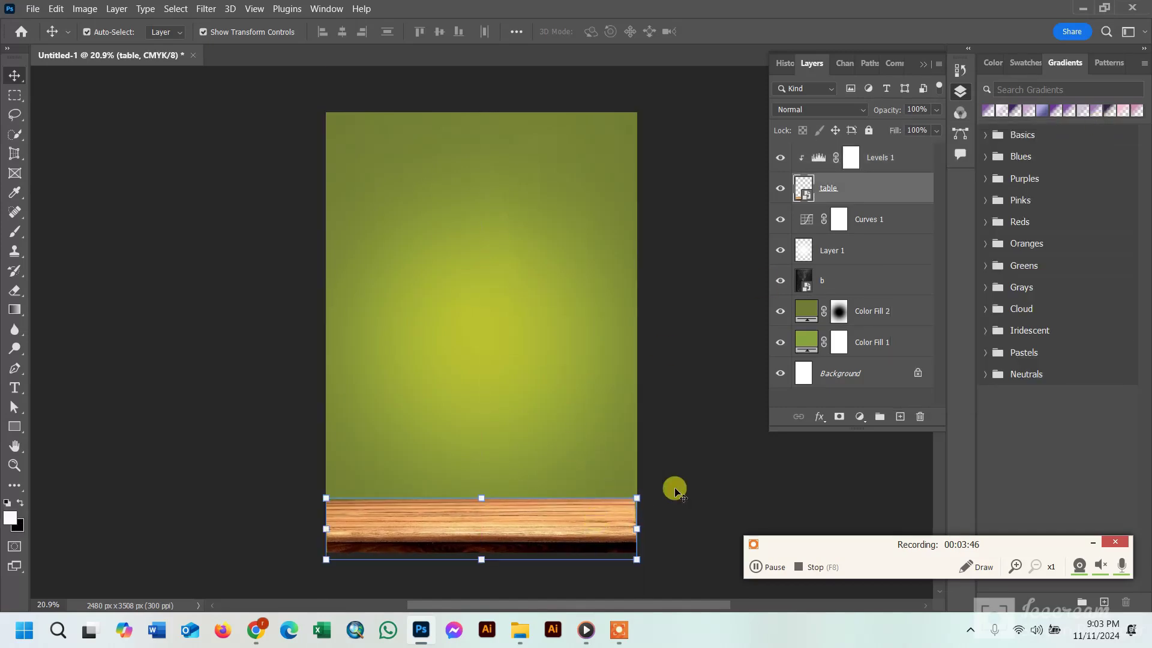
pyautogui.click(638, 532)
pyautogui.moveTo(637, 540); pyautogui.dragTo(639, 533)
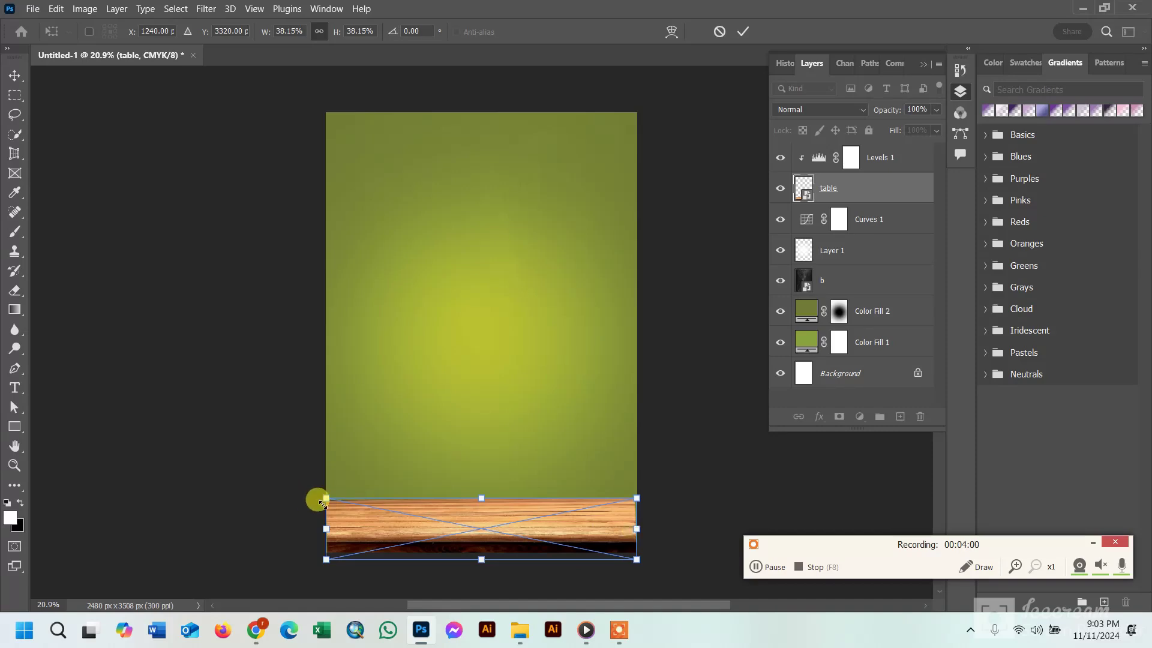
pyautogui.moveTo(322, 502); pyautogui.dragTo(319, 496)
pyautogui.moveTo(648, 534); pyautogui.dragTo(652, 531)
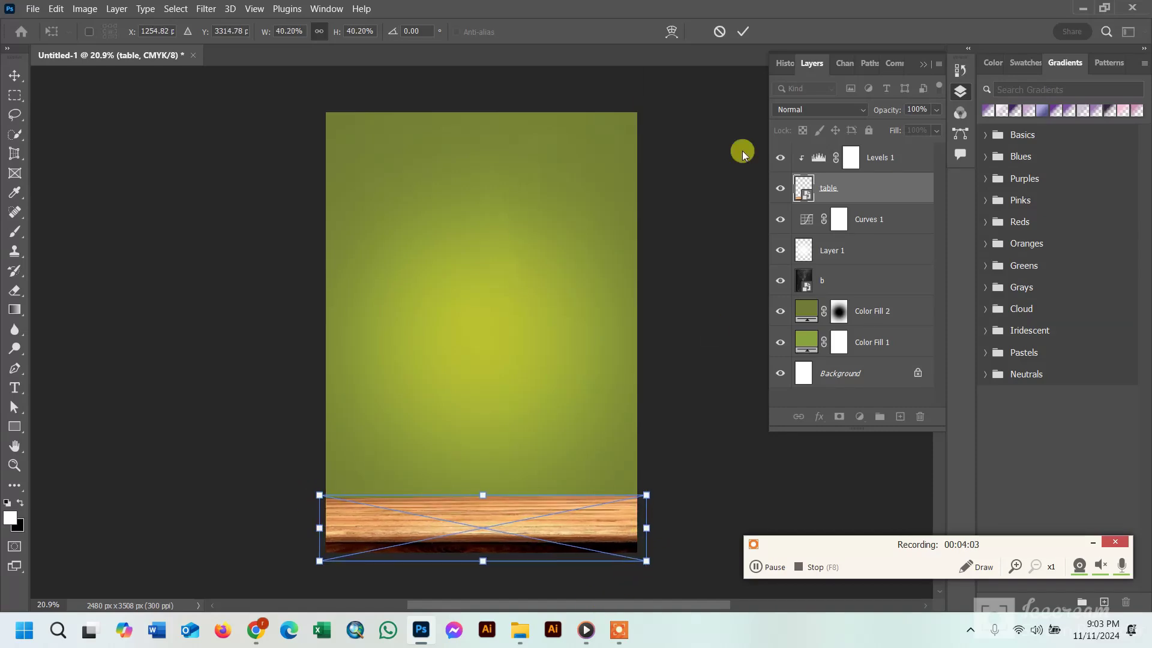
pyautogui.click(742, 31)
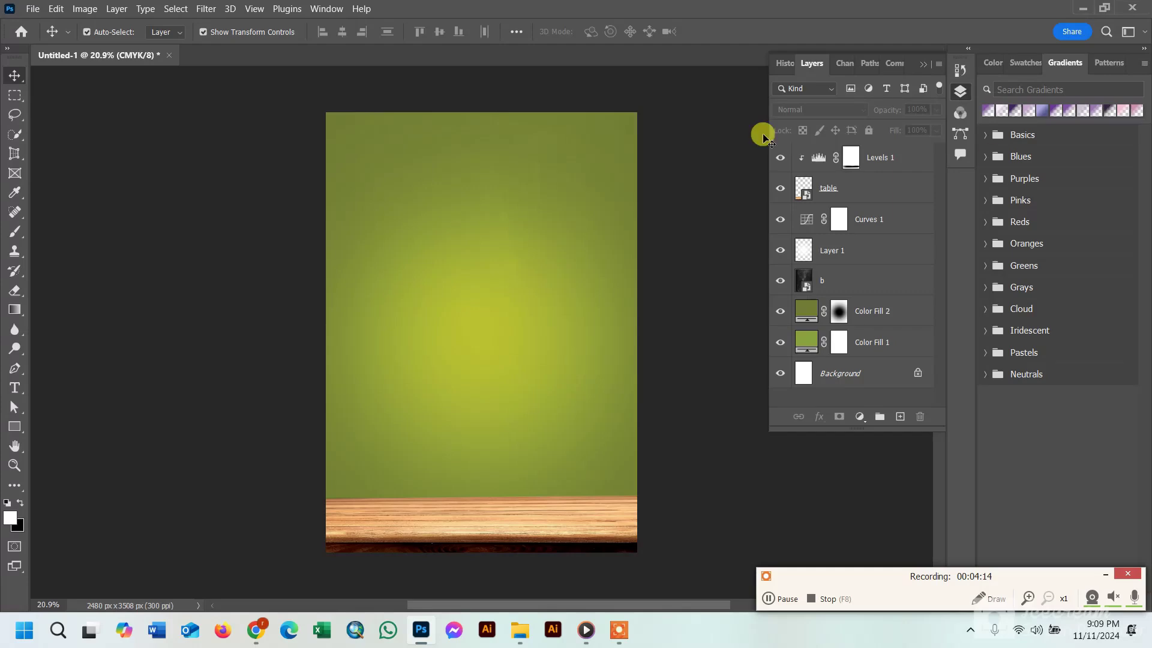
# Add an empty layer at the top of the stack and enlarge the white glow layer to about 105.36%
pyautogui.click(900, 416)
pyautogui.click(457, 278)
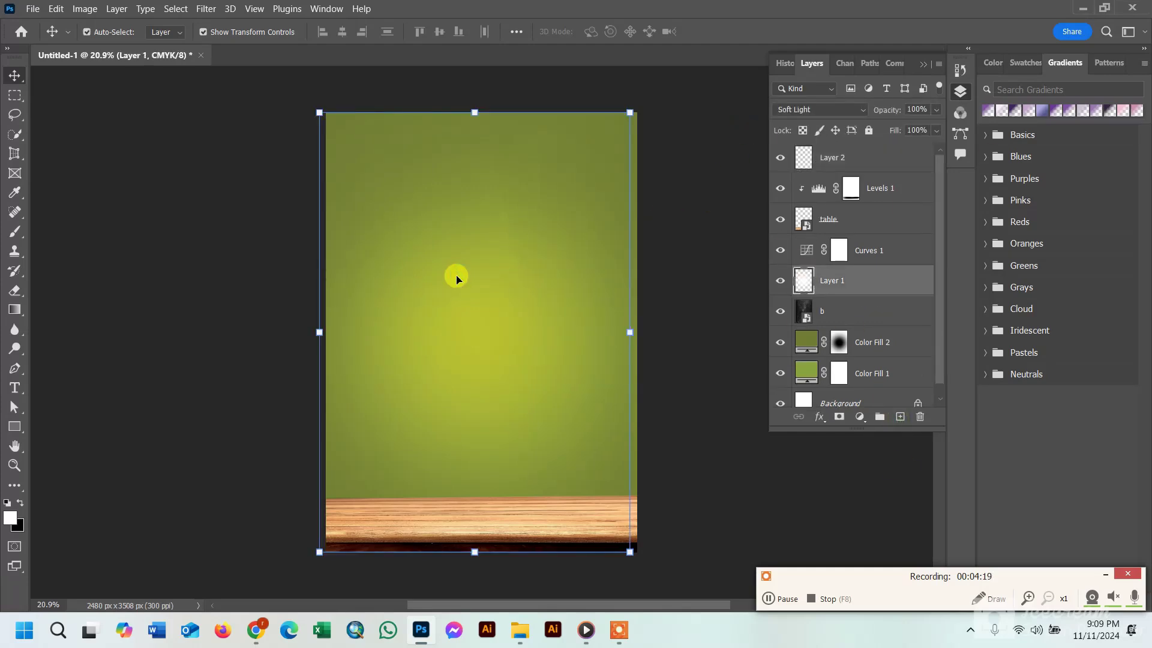
pyautogui.moveTo(635, 332); pyautogui.dragTo(642, 318)
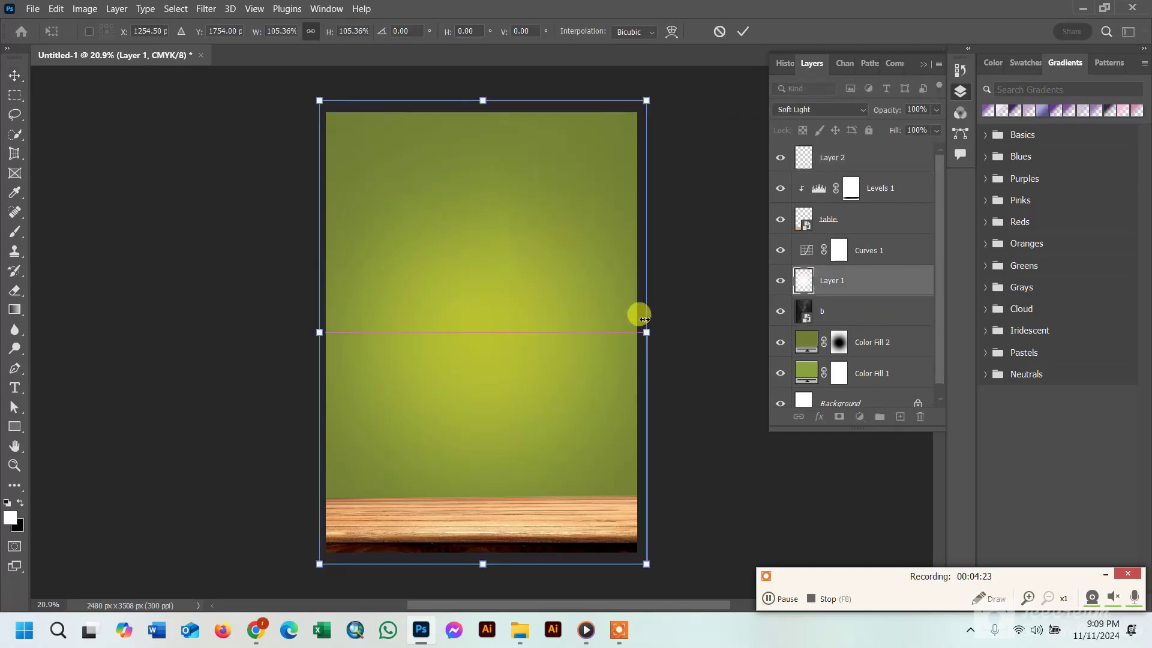
pyautogui.click(742, 31)
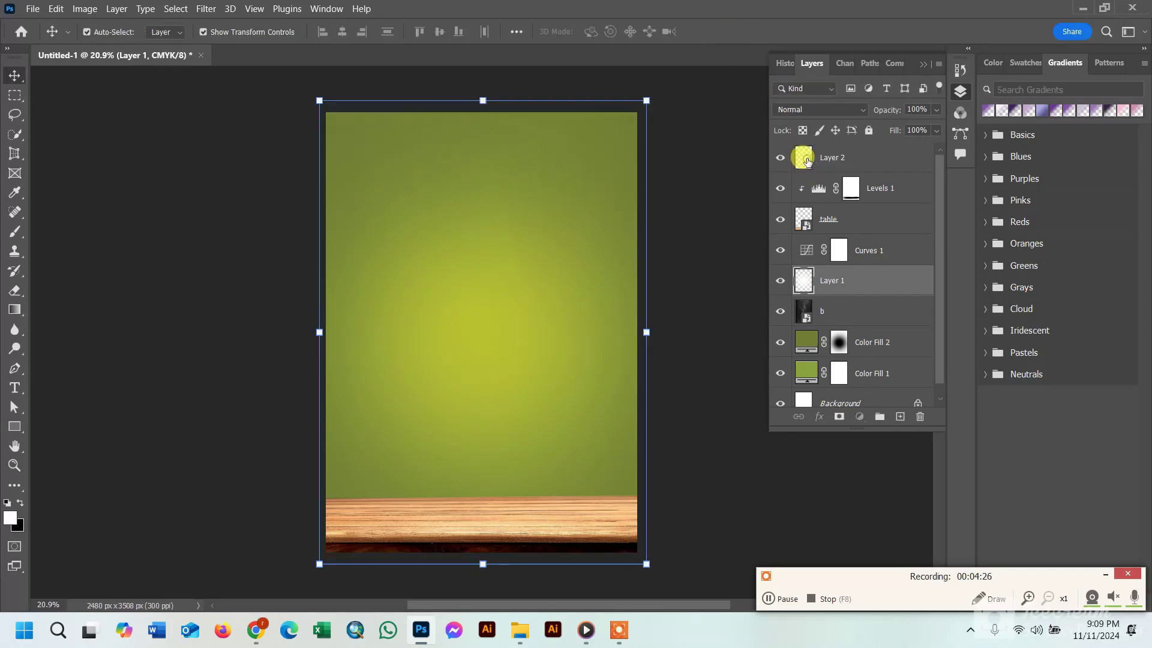
# Place the "doodle" image on the empty top layer at 38.75% scale, centred on the canvas
pyautogui.click(798, 154)
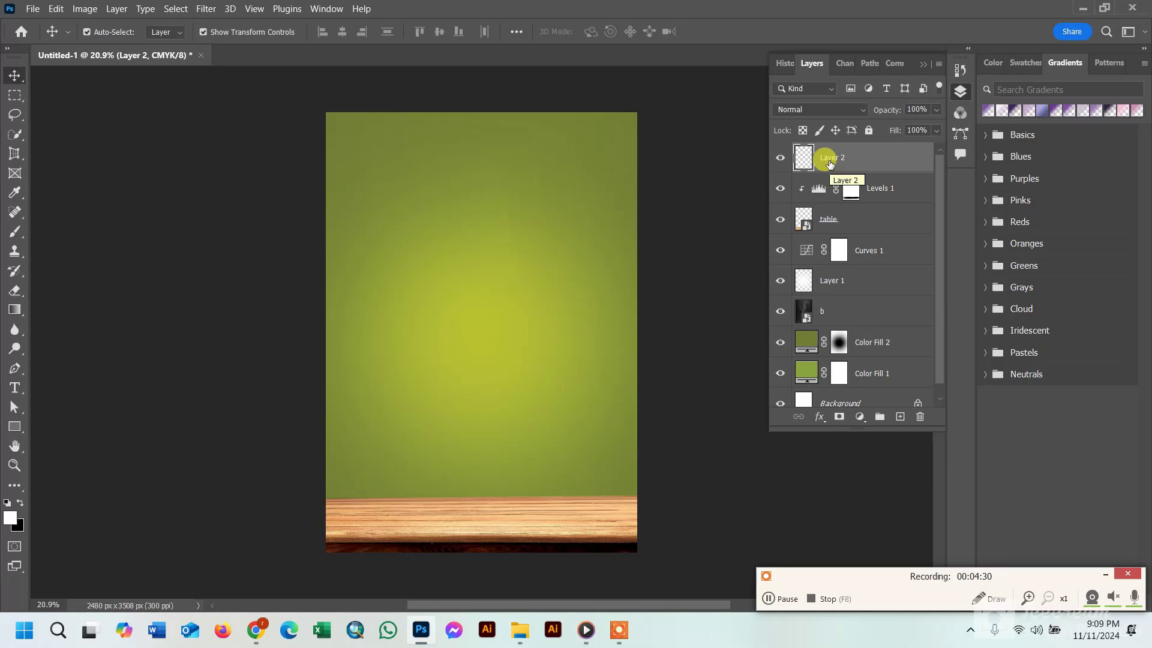
pyautogui.hotkey('ctrl', 't')
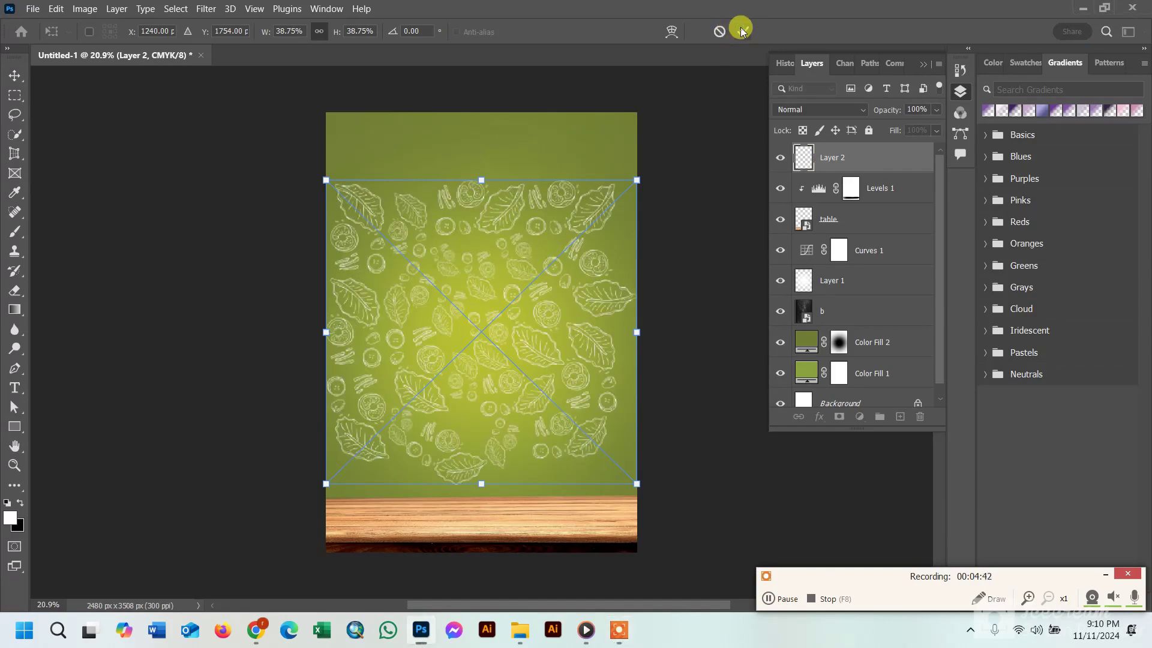
pyautogui.click(745, 32)
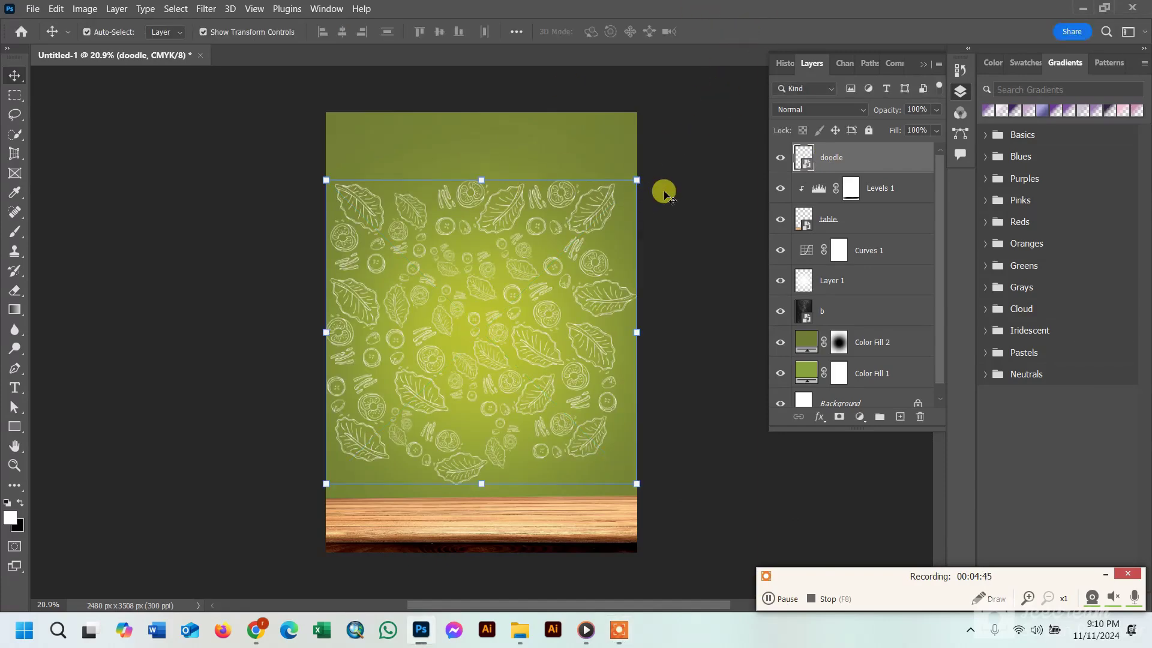
# Enlarge the doodle to about 52.64% and position it over the green background at about X 1307, Y 1554 px
pyautogui.hotkey('ctrl', 't')
pyautogui.moveTo(457, 191); pyautogui.dragTo(480, 90)
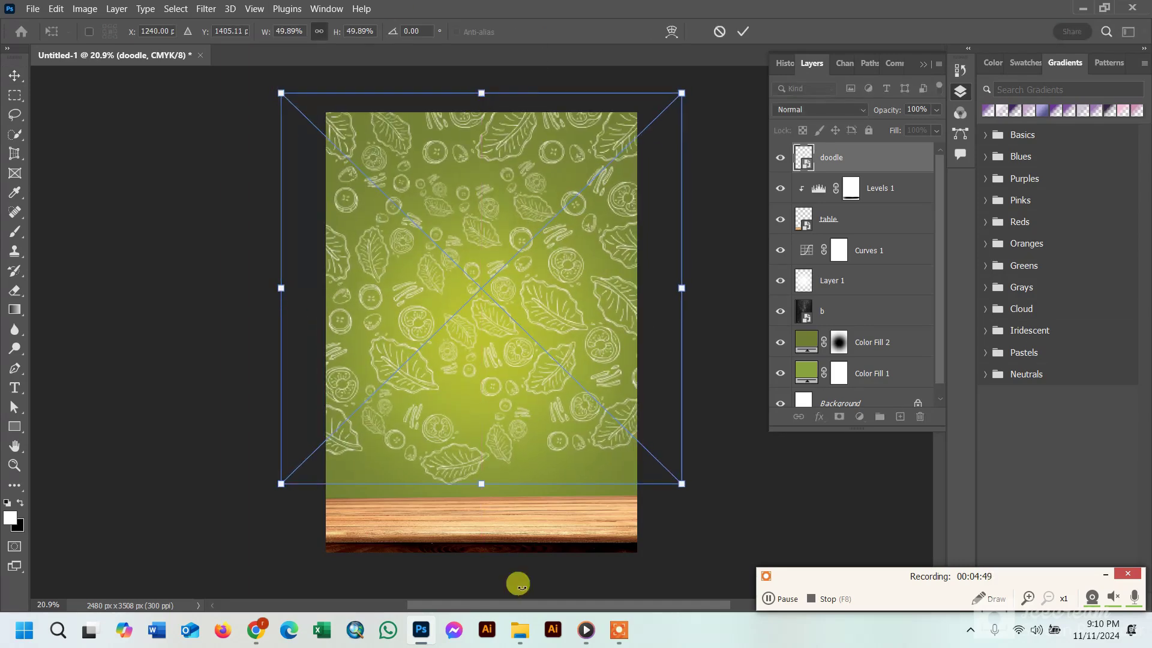
pyautogui.moveTo(567, 376); pyautogui.dragTo(575, 384)
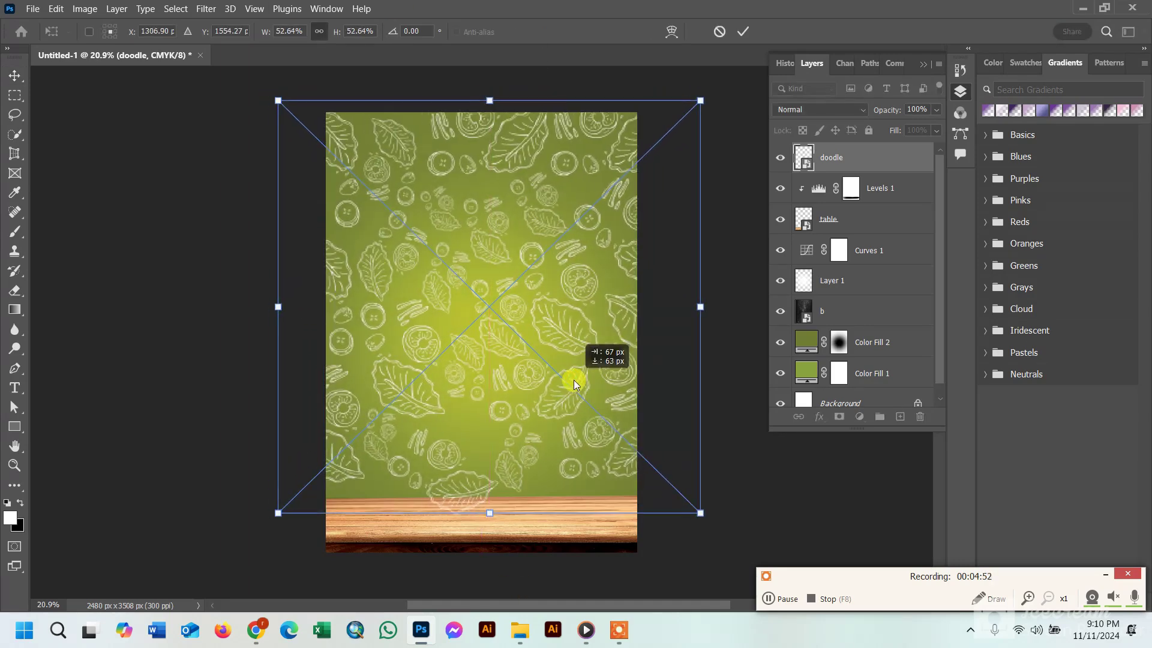
pyautogui.click(742, 31)
# Change the doodle layer's blend mode to soften the pattern, and move the layer beneath the table layer
pyautogui.click(827, 110)
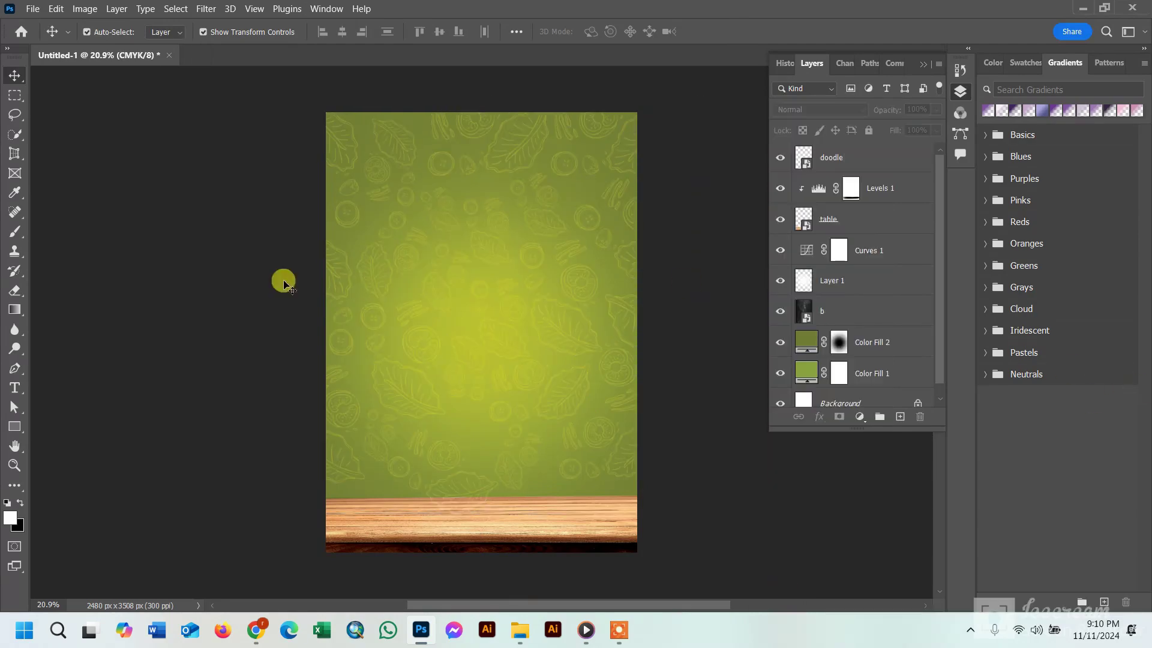
pyautogui.moveTo(847, 166)
pyautogui.mouseDown()
pyautogui.moveTo(868, 154)
pyautogui.moveTo(868, 260)
pyautogui.mouseUp()
pyautogui.click(619, 629)
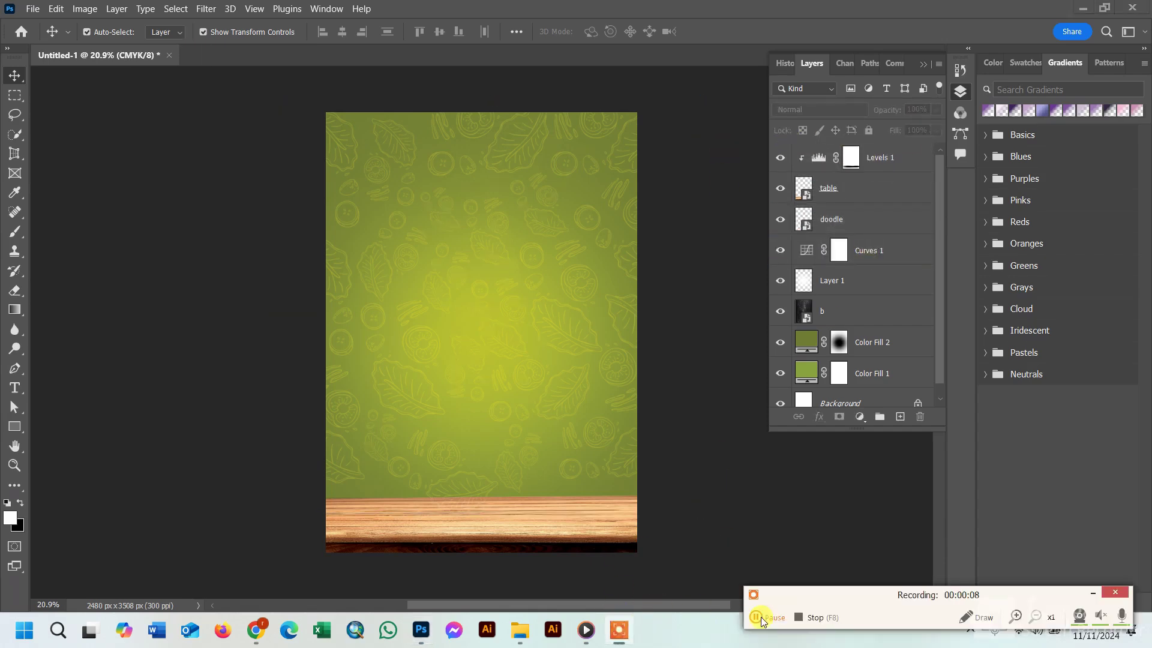
# Set the doodle layer's blend mode to Normal and add a layer mask to it
pyautogui.click(840, 111)
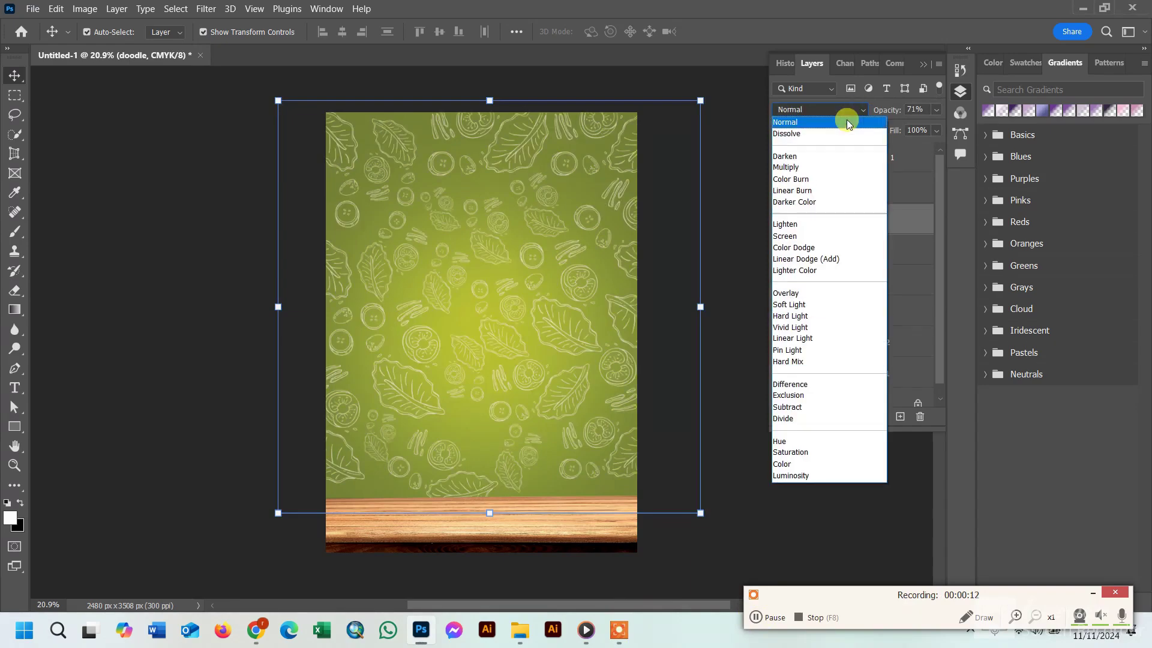
pyautogui.click(847, 120)
pyautogui.click(840, 417)
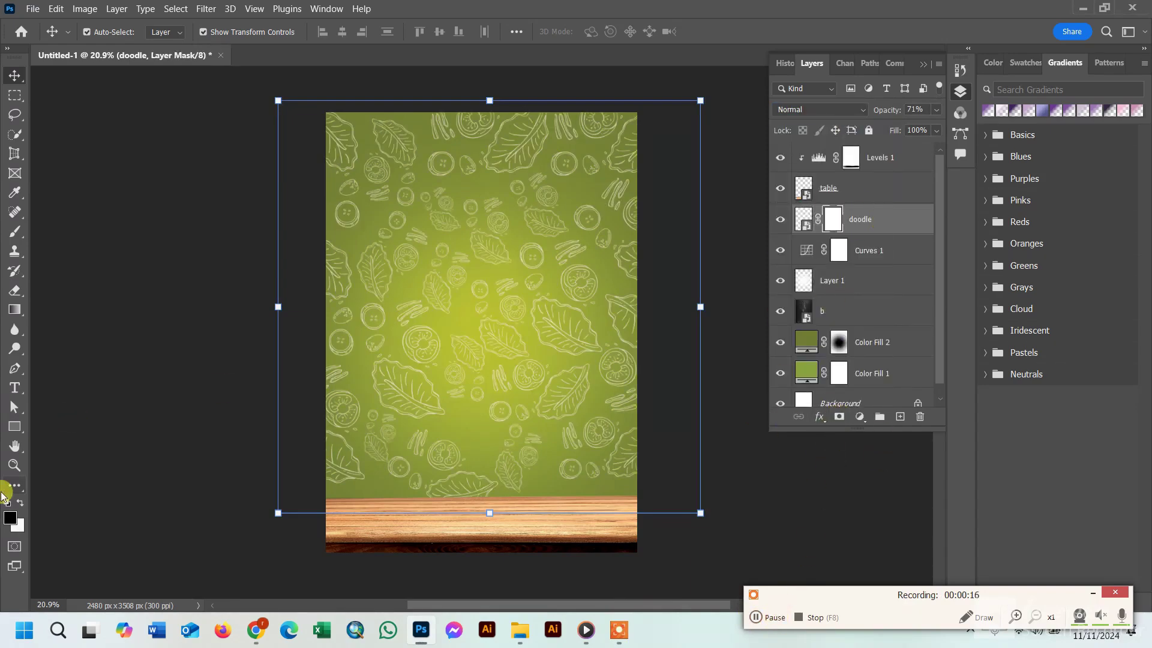
# Hide the doodles around the canvas centre by painting black on the layer mask with a 2165 px Soft Round brush
pyautogui.rightClick(15, 232)
pyautogui.click(51, 231)
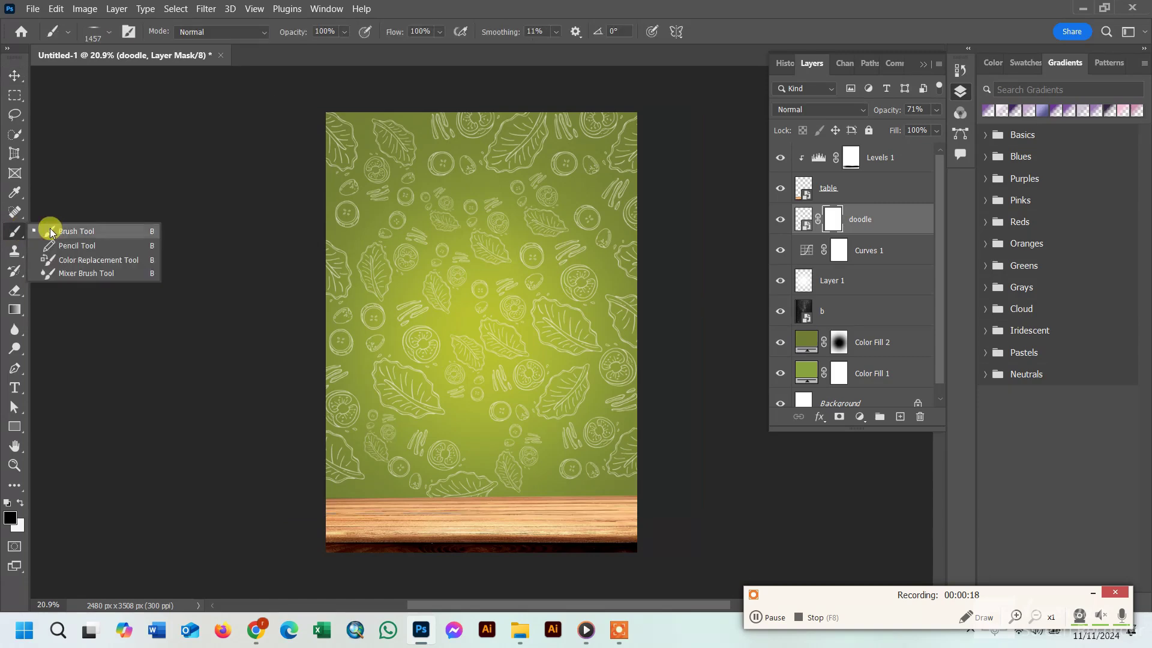
pyautogui.click(109, 32)
pyautogui.moveTo(46, 92); pyautogui.dragTo(46, 107)
pyautogui.click(160, 76)
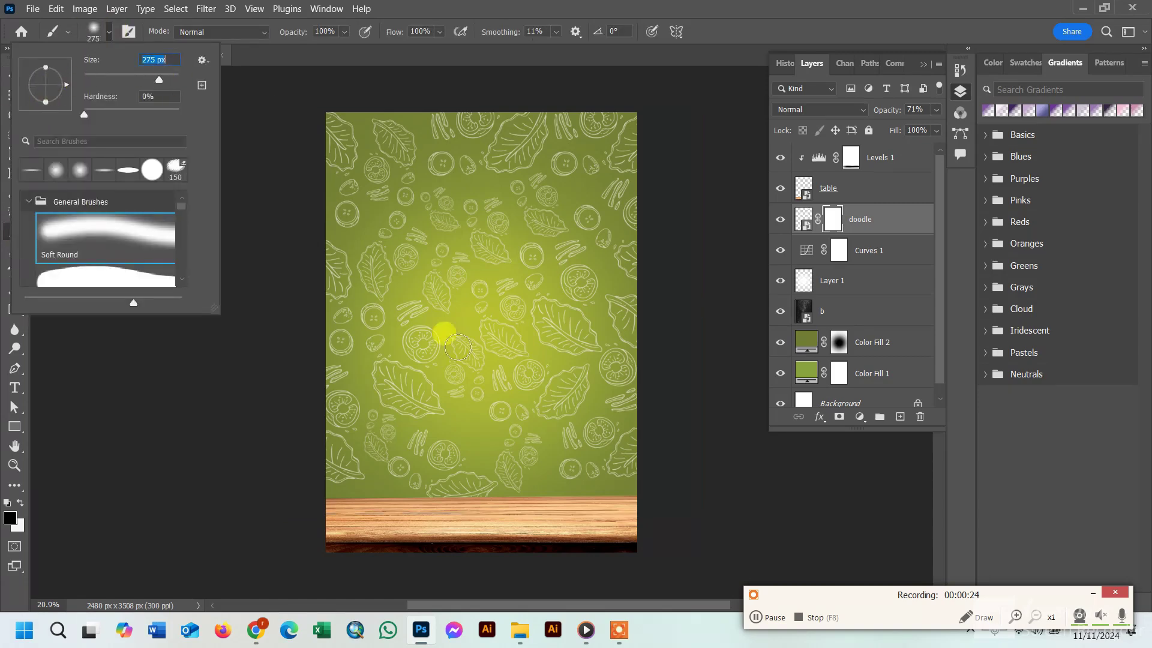
pyautogui.click(174, 75)
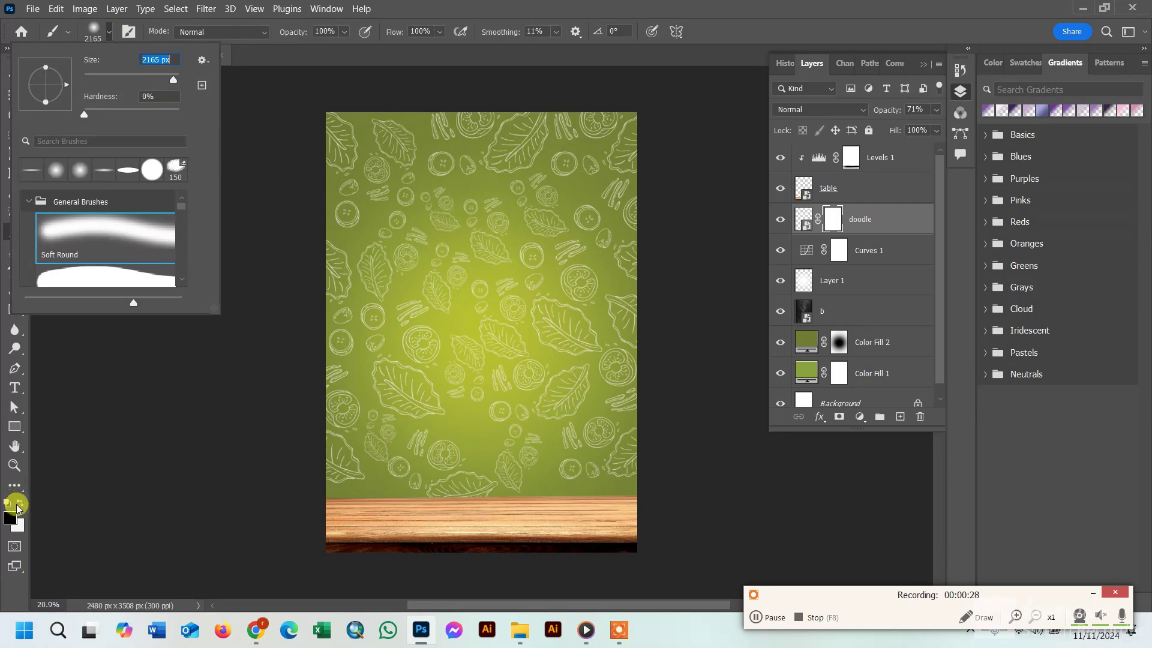
pyautogui.click(394, 217)
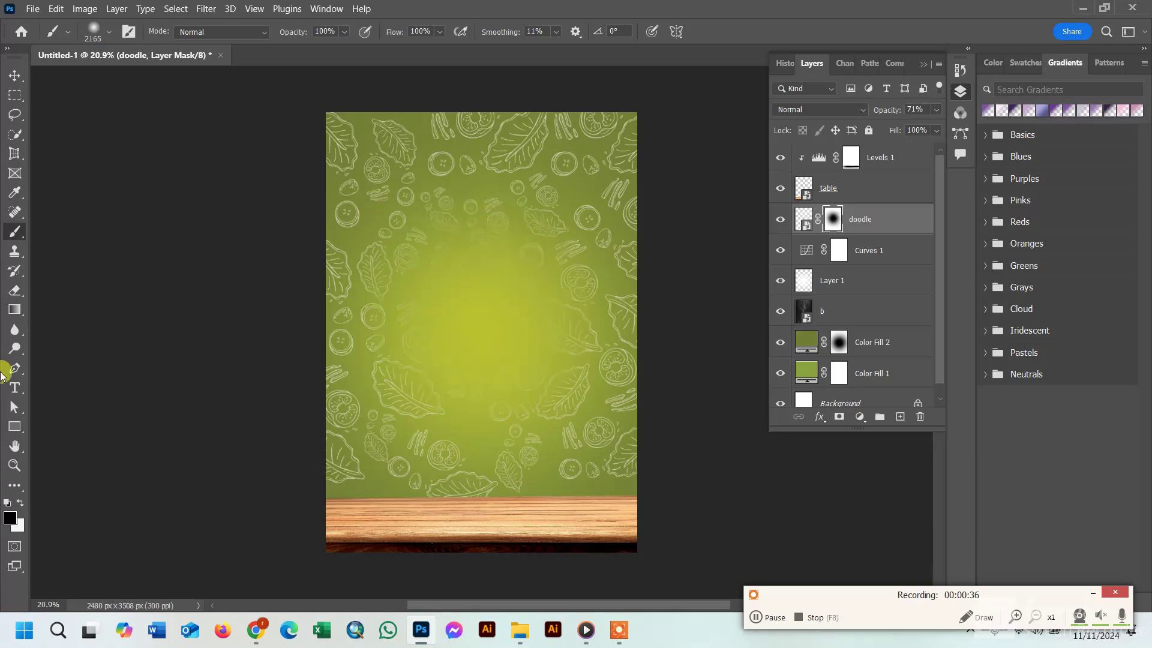
pyautogui.click(6, 75)
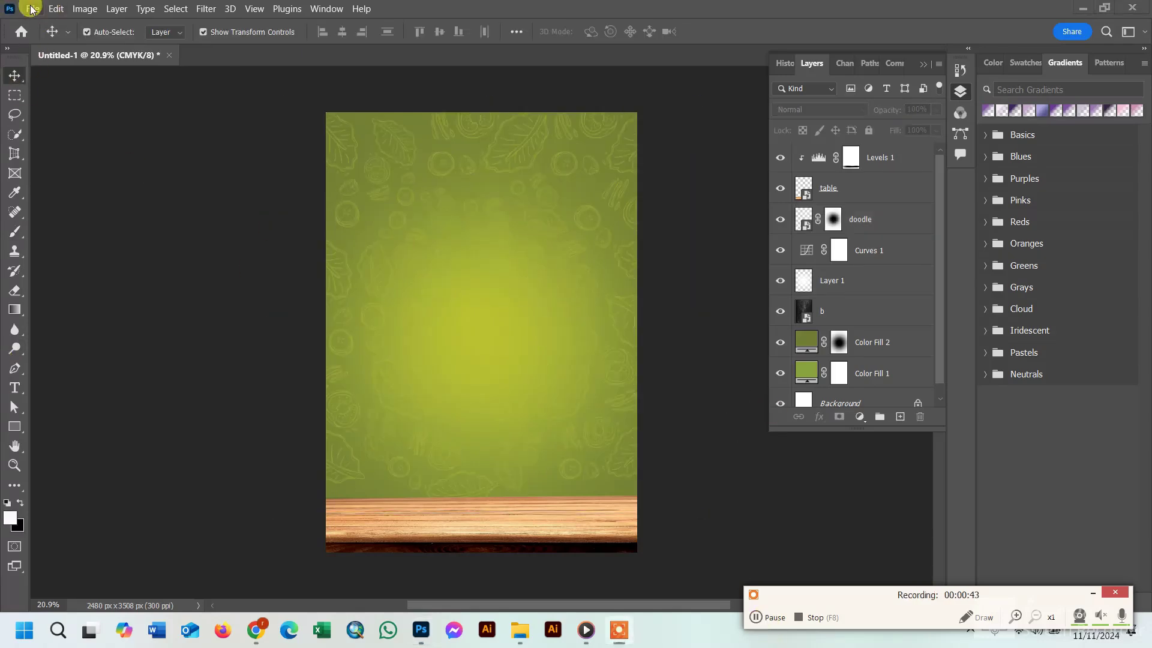
# Place the salad bowl image "pngwing.com (28)" from the Downloads folder as an embedded object and commit it
pyautogui.click(32, 9)
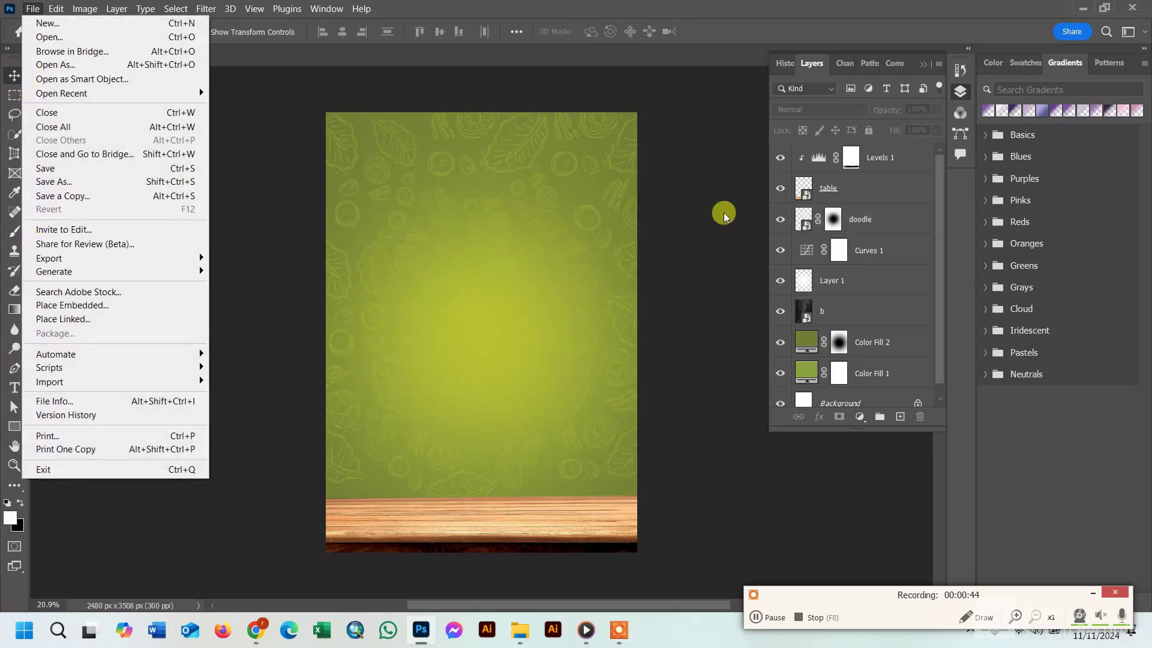
pyautogui.click(125, 294)
pyautogui.click(28, 9)
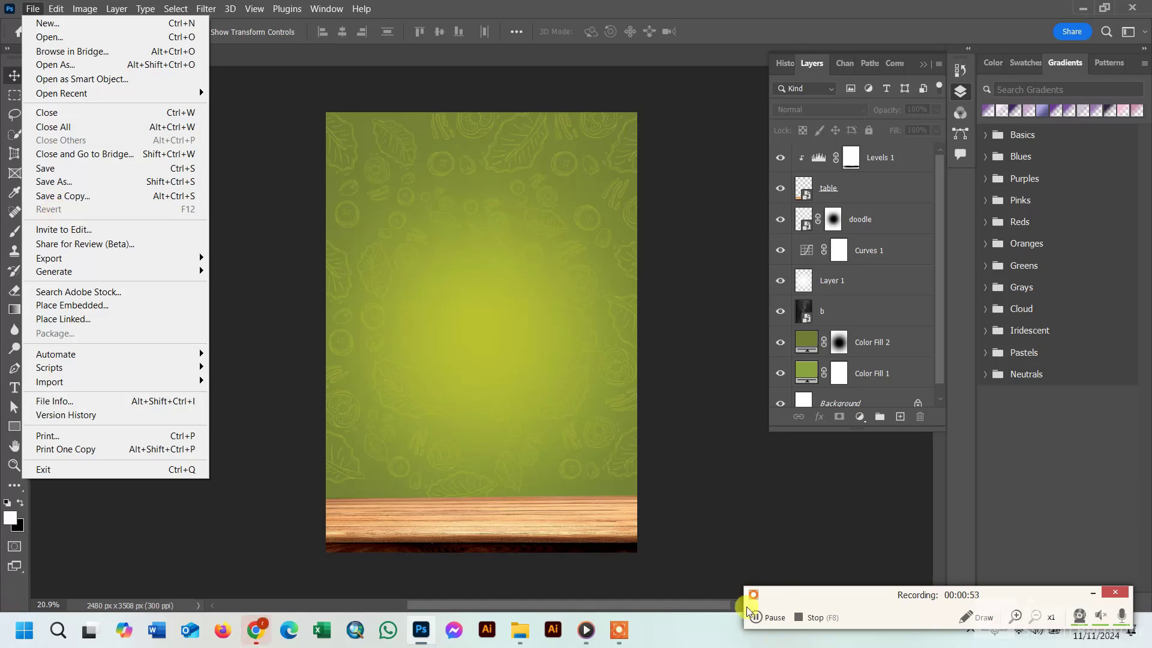
pyautogui.click(90, 304)
pyautogui.click(83, 143)
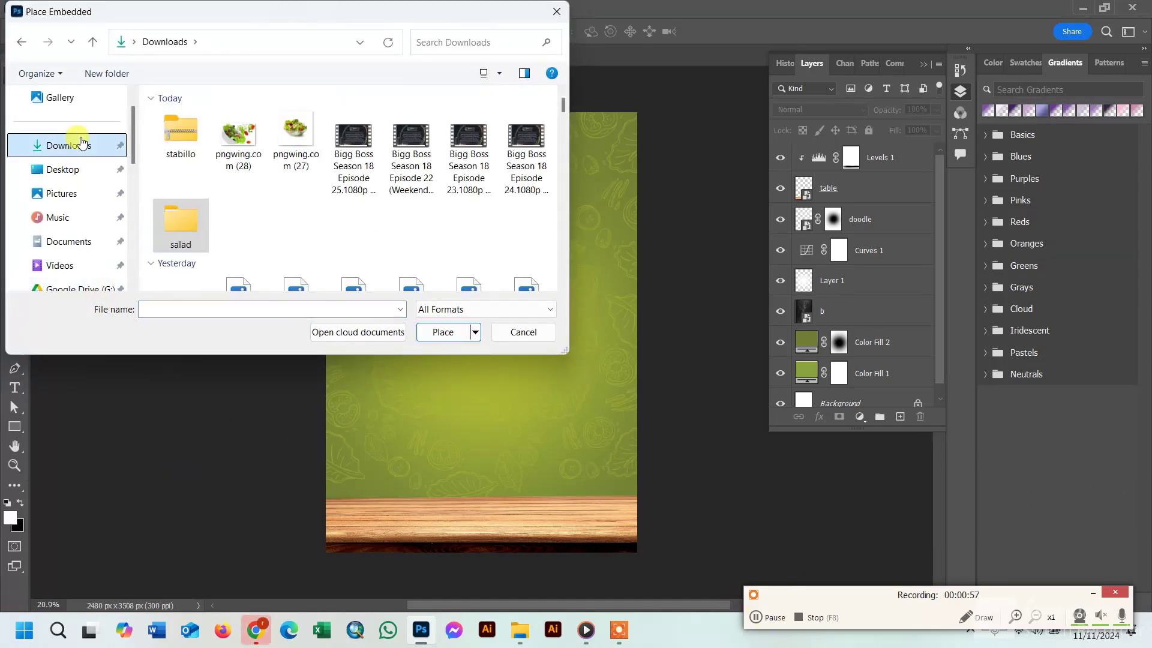
pyautogui.click(237, 144)
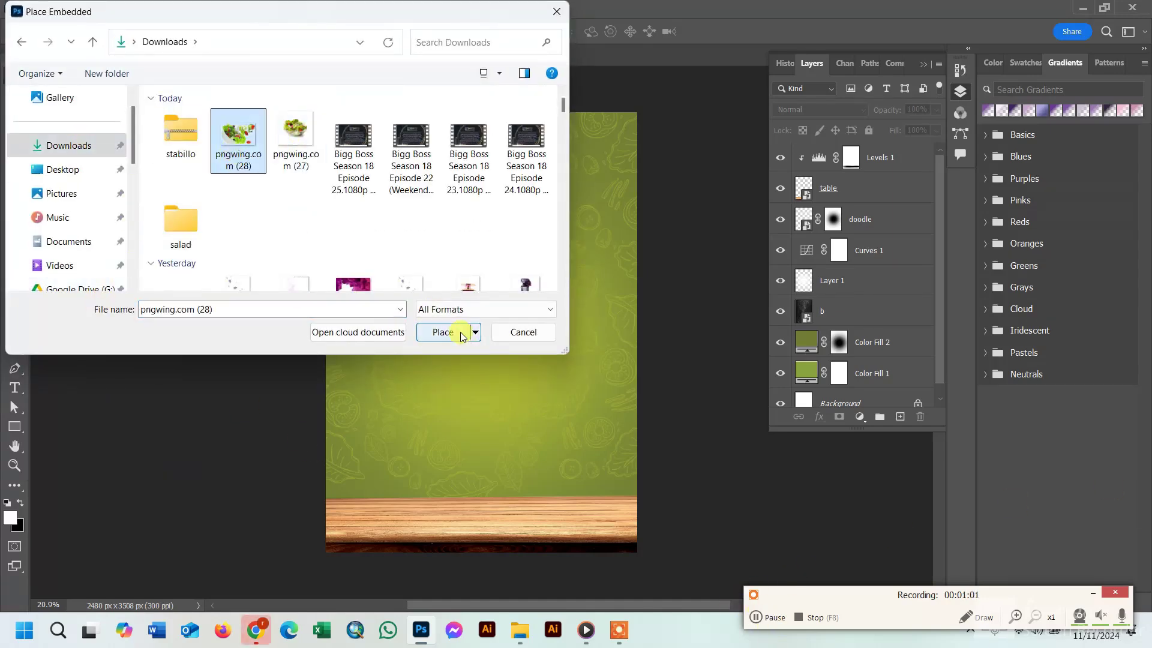
pyautogui.click(462, 331)
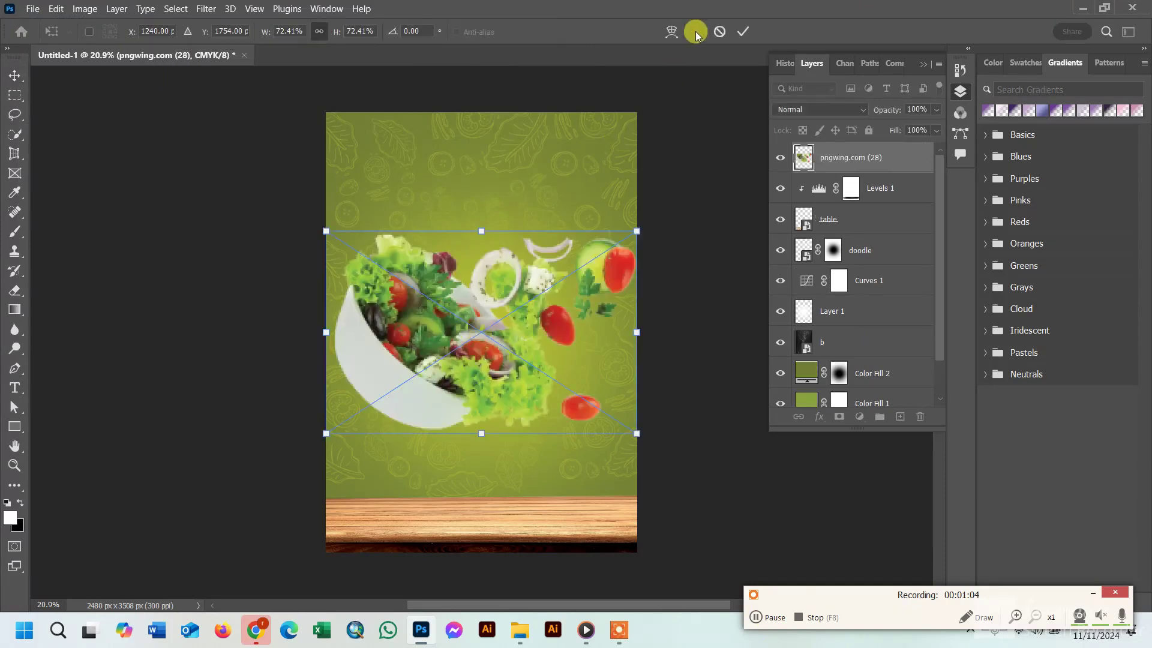
pyautogui.click(743, 31)
# Rotate the salad bowl to -40.72° so it sits upright on the wooden table, and commit the transform
pyautogui.moveTo(402, 395); pyautogui.dragTo(394, 505)
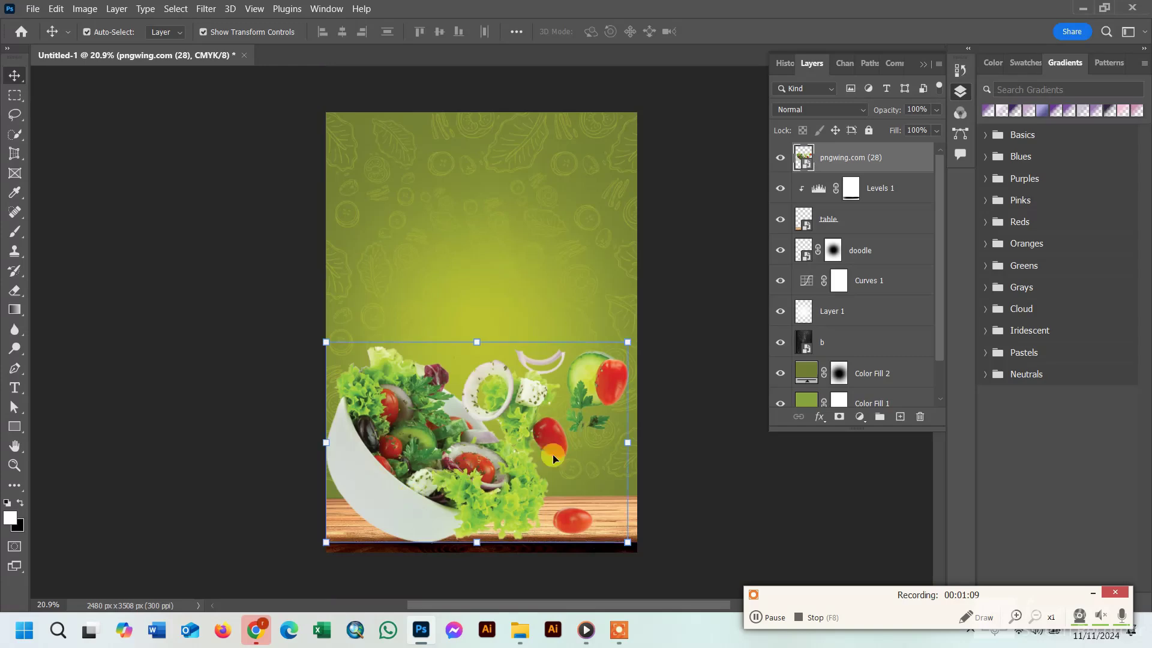
pyautogui.moveTo(641, 330); pyautogui.dragTo(523, 264)
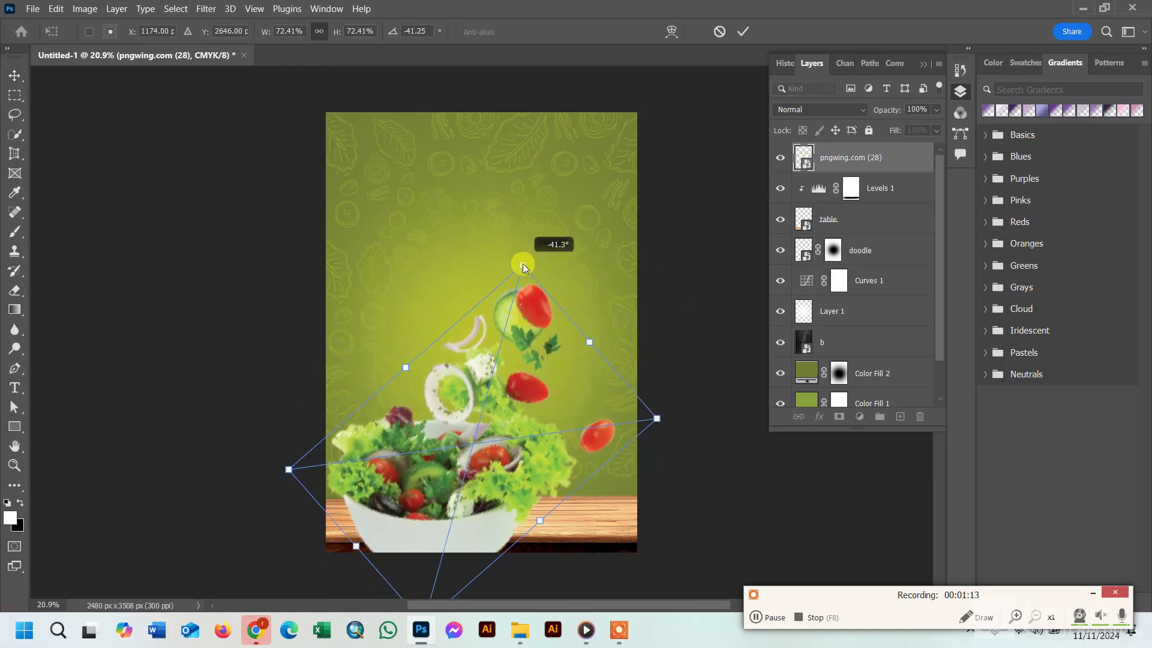
pyautogui.moveTo(461, 507); pyautogui.dragTo(464, 428)
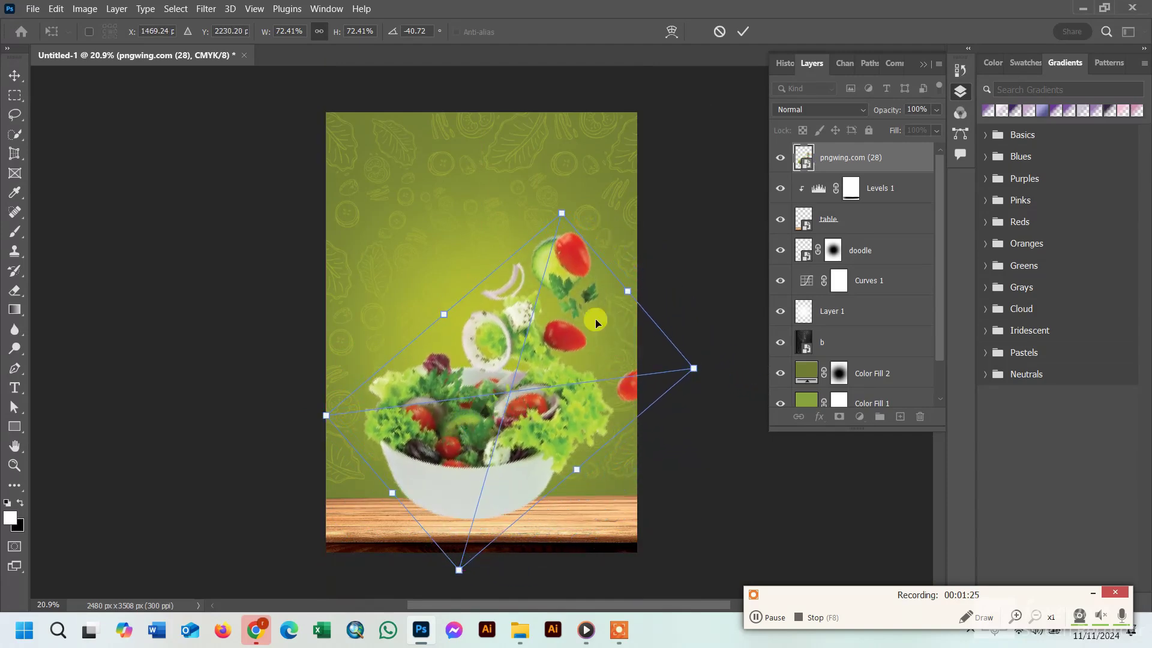
pyautogui.click(743, 33)
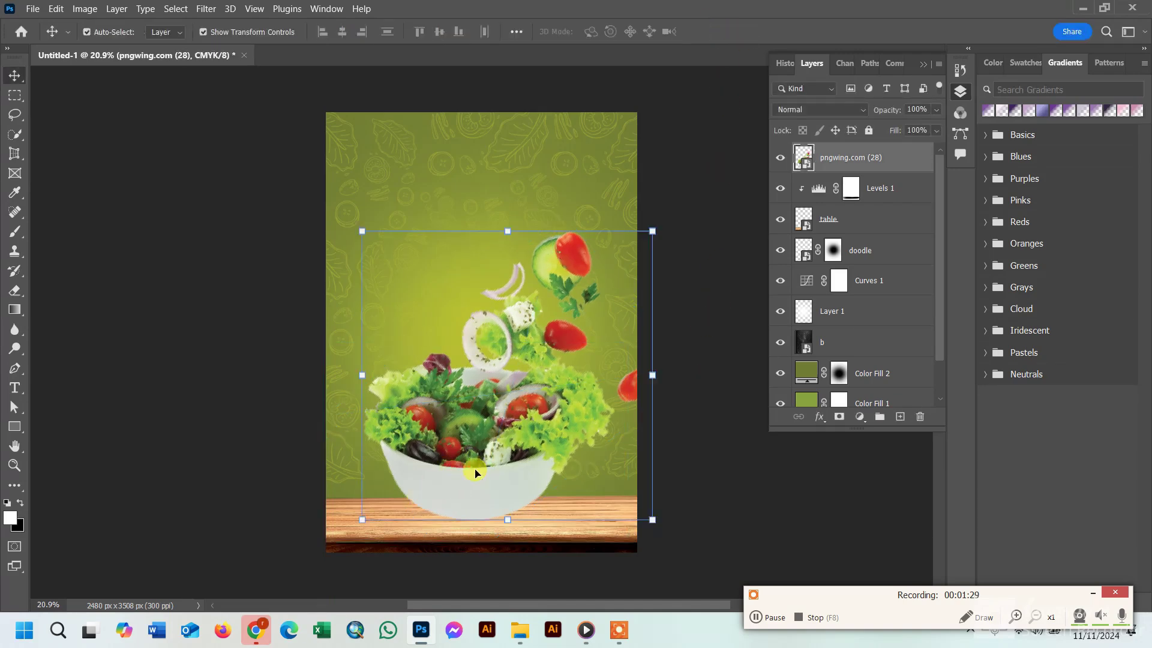
# Scale the salad bowl down slightly and shift it towards the right side of the table
pyautogui.hotkey('ctrl', 't')
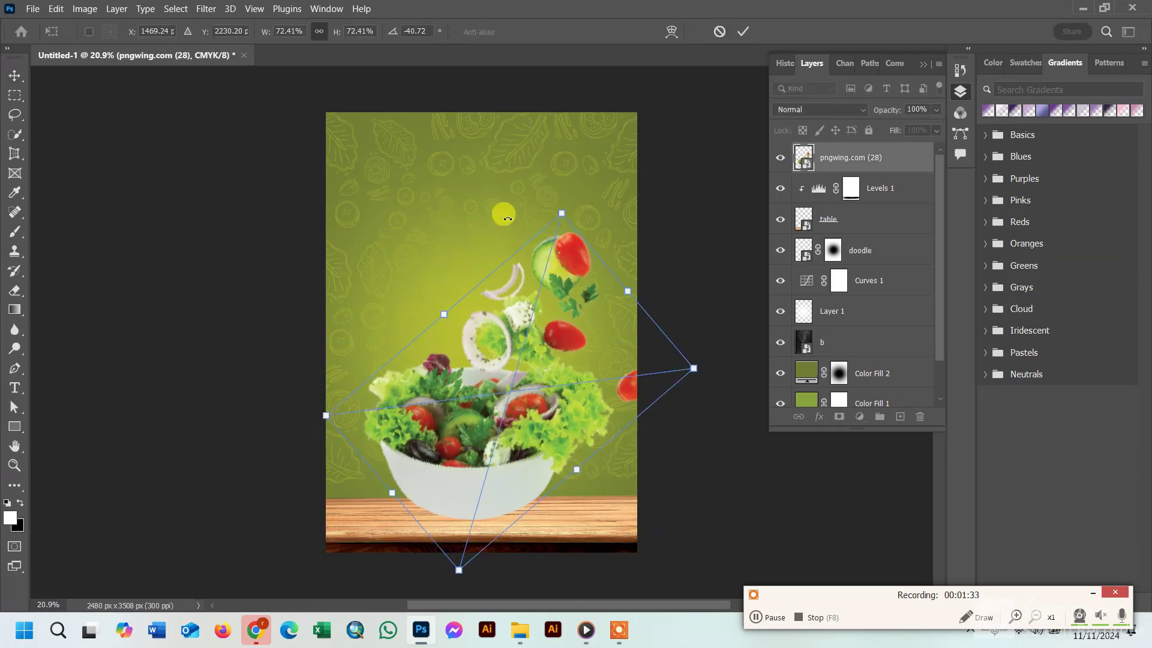
pyautogui.moveTo(555, 220); pyautogui.dragTo(545, 237)
pyautogui.click(742, 31)
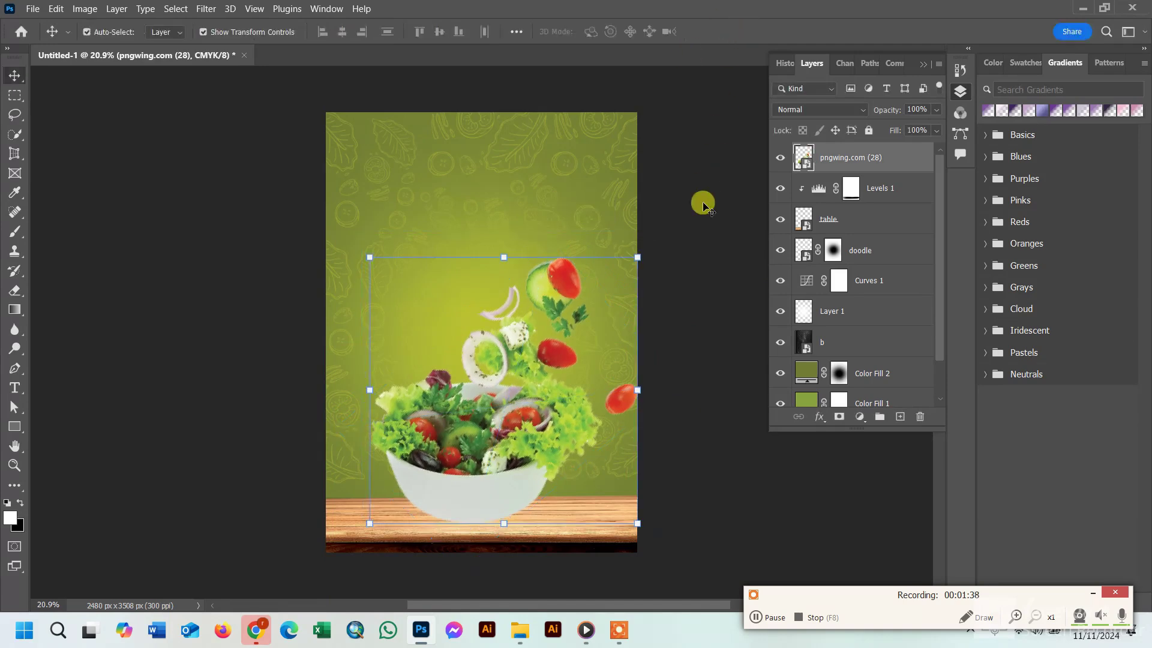
pyautogui.moveTo(538, 405); pyautogui.dragTo(580, 412)
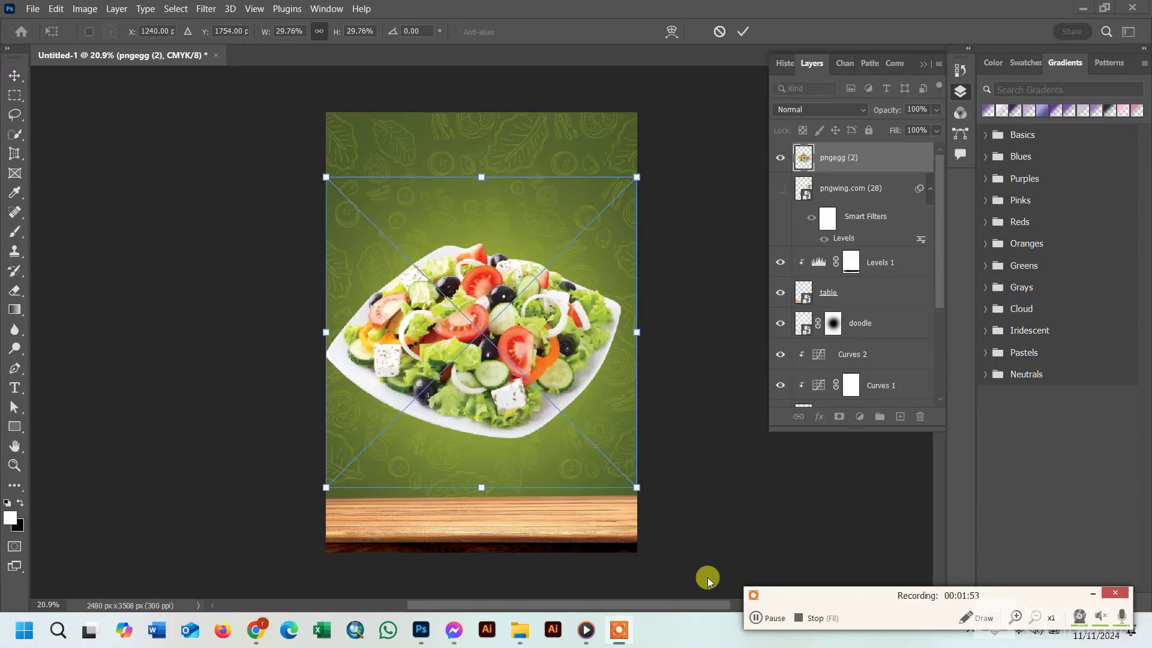
# Scale the placed pngegg (2) salad plate to 22.42%, move it onto the table's right side and rotate it to -3.16°
pyautogui.moveTo(327, 177); pyautogui.dragTo(402, 255)
pyautogui.moveTo(561, 426); pyautogui.dragTo(639, 463)
pyautogui.moveTo(691, 342); pyautogui.dragTo(709, 370)
pyautogui.moveTo(673, 591); pyautogui.dragTo(656, 594)
pyautogui.moveTo(583, 493); pyautogui.dragTo(587, 494)
pyautogui.moveTo(527, 443)
pyautogui.mouseDown()
pyautogui.moveTo(504, 425)
pyautogui.moveTo(512, 434)
pyautogui.mouseUp()
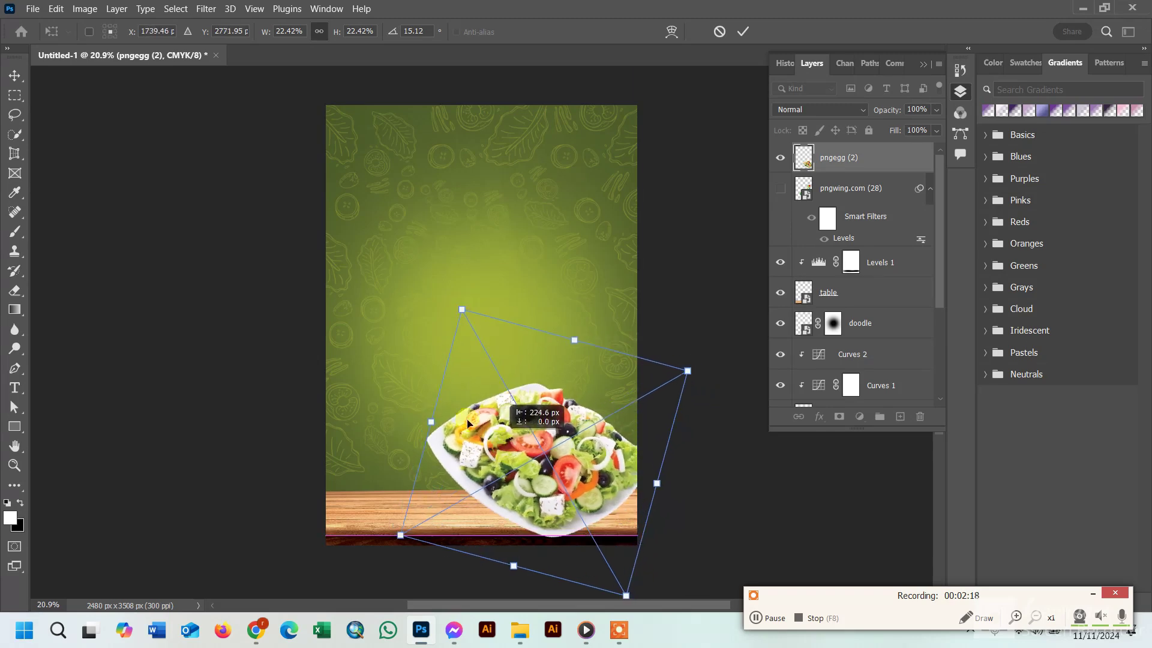
pyautogui.moveTo(447, 294); pyautogui.dragTo(474, 358)
# Warp the pngegg (2) plate by lowering the upper corners and upper edge points of its warp grid
pyautogui.rightClick(563, 435)
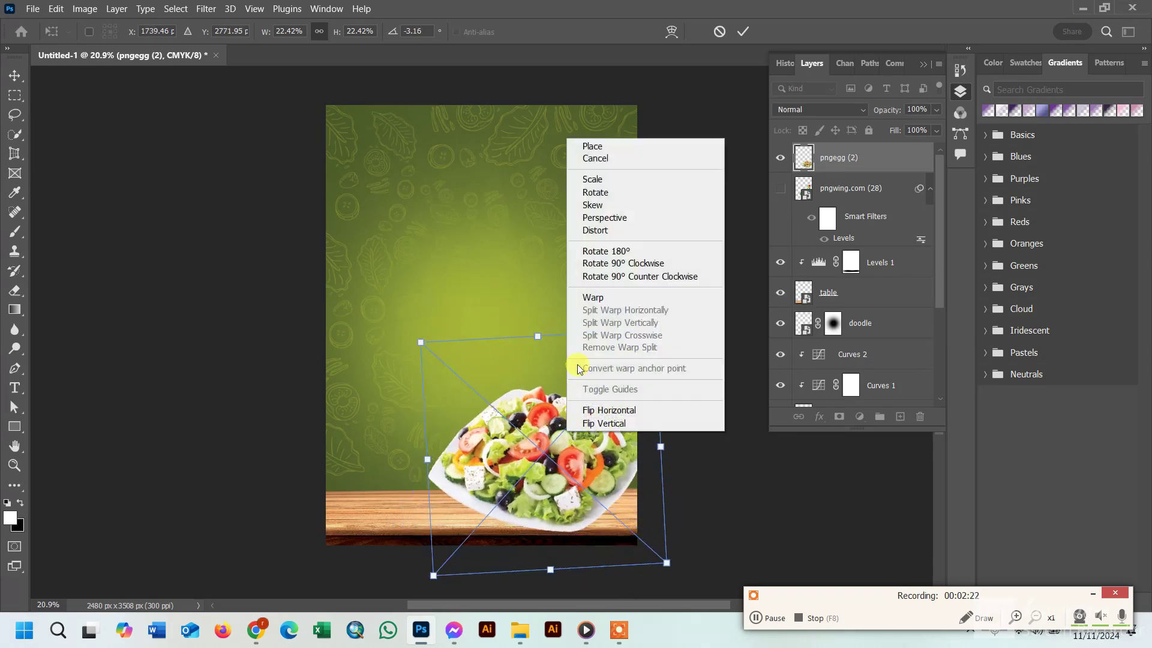
pyautogui.click(603, 297)
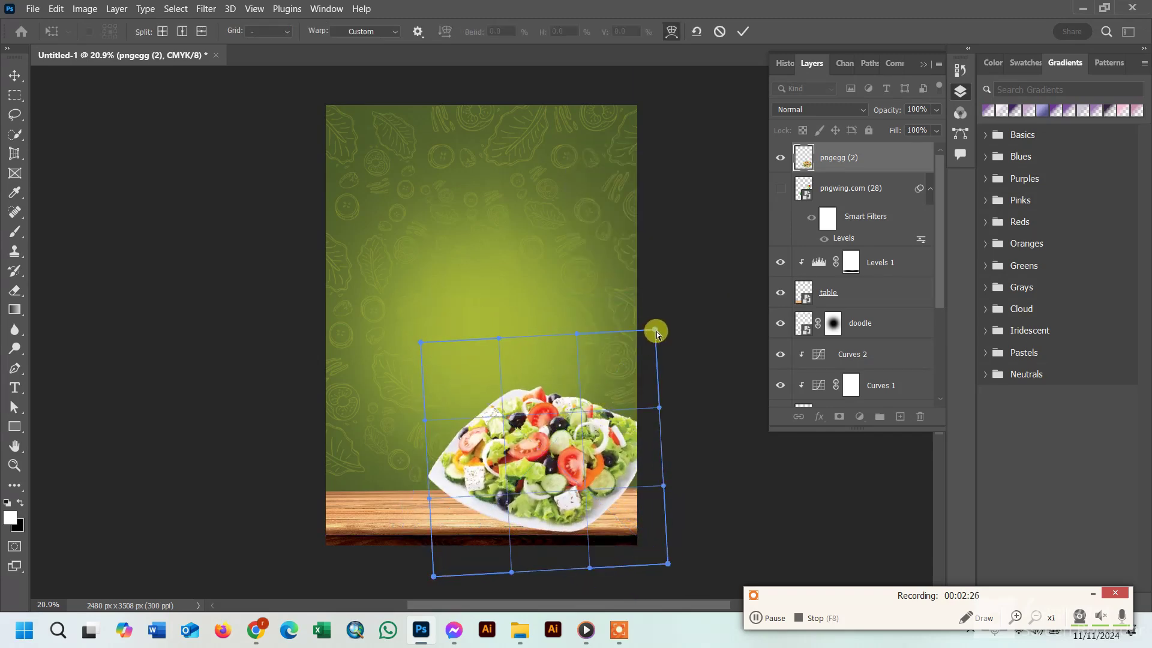
pyautogui.moveTo(656, 332); pyautogui.dragTo(658, 341)
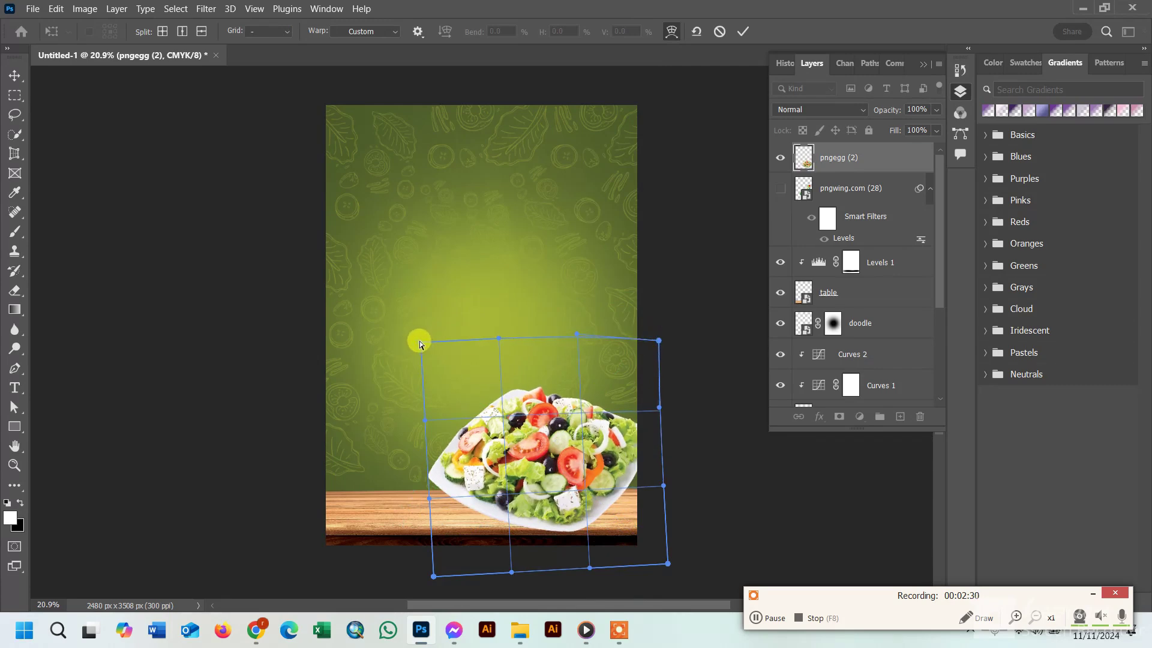
pyautogui.moveTo(420, 344); pyautogui.dragTo(420, 360)
pyautogui.moveTo(498, 340); pyautogui.dragTo(501, 357)
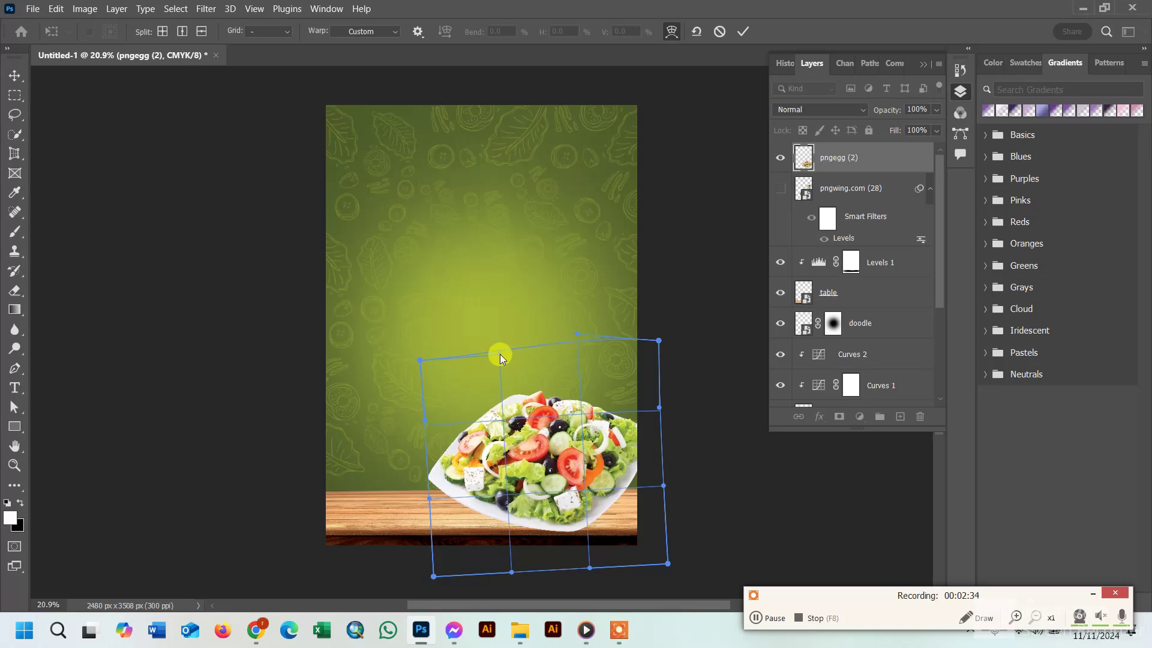
pyautogui.moveTo(577, 334); pyautogui.dragTo(585, 354)
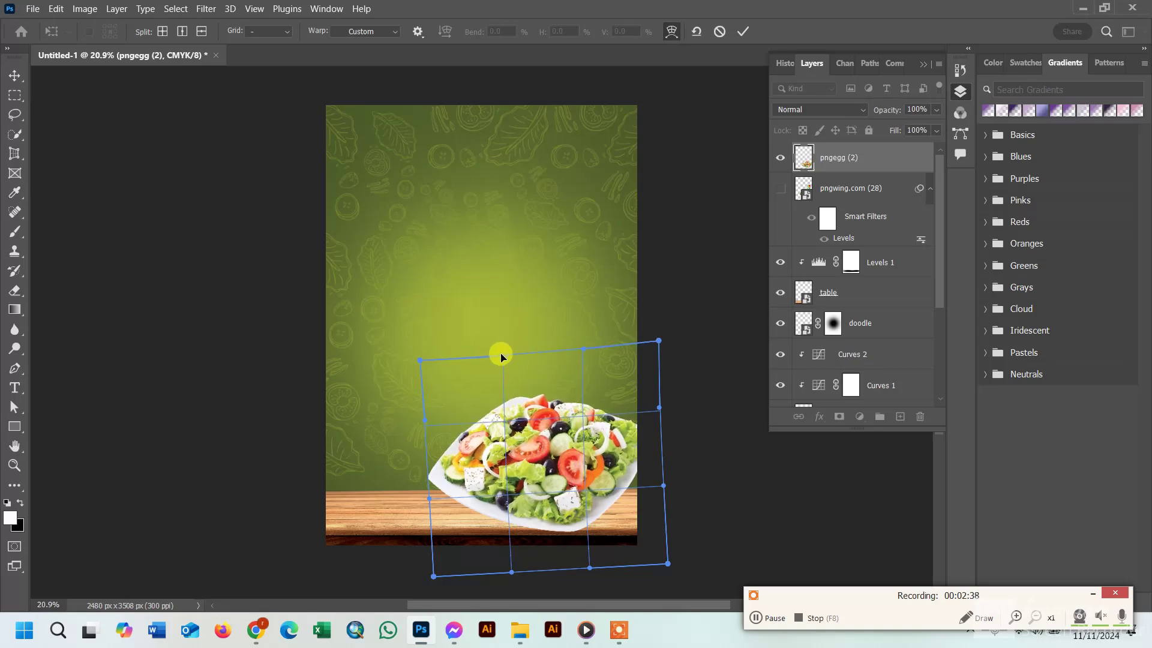
pyautogui.moveTo(501, 357); pyautogui.dragTo(499, 354)
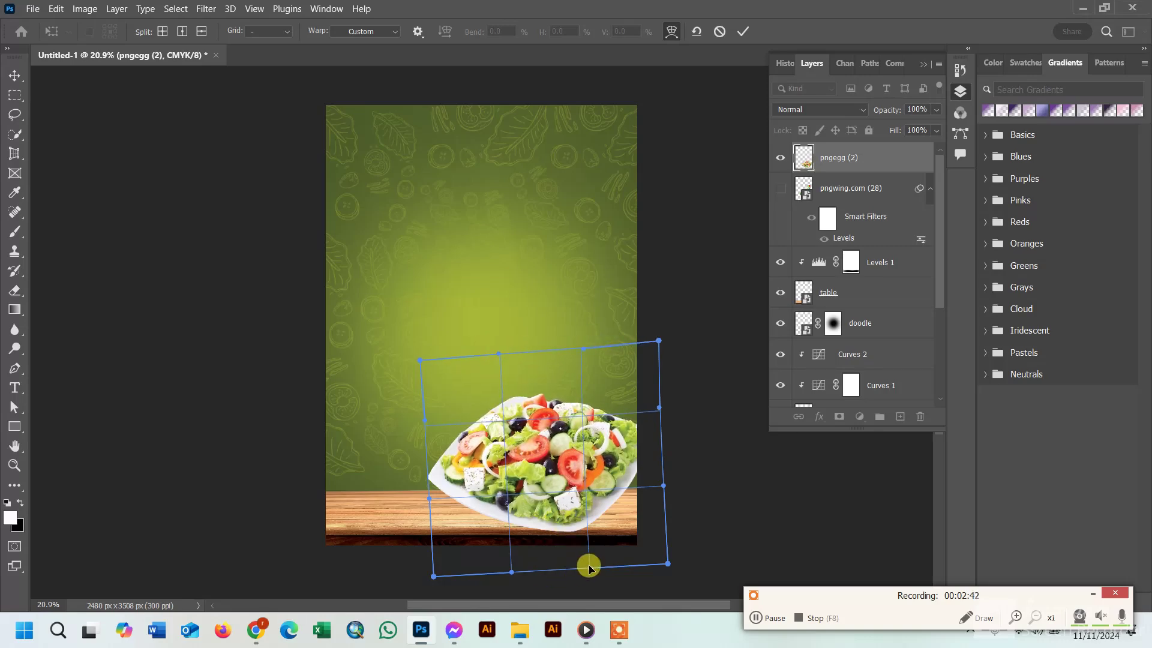
# Warp the interior, lower edge and left edge of the pngegg (2) plate outward, and commit the transform
pyautogui.moveTo(589, 567); pyautogui.dragTo(592, 575)
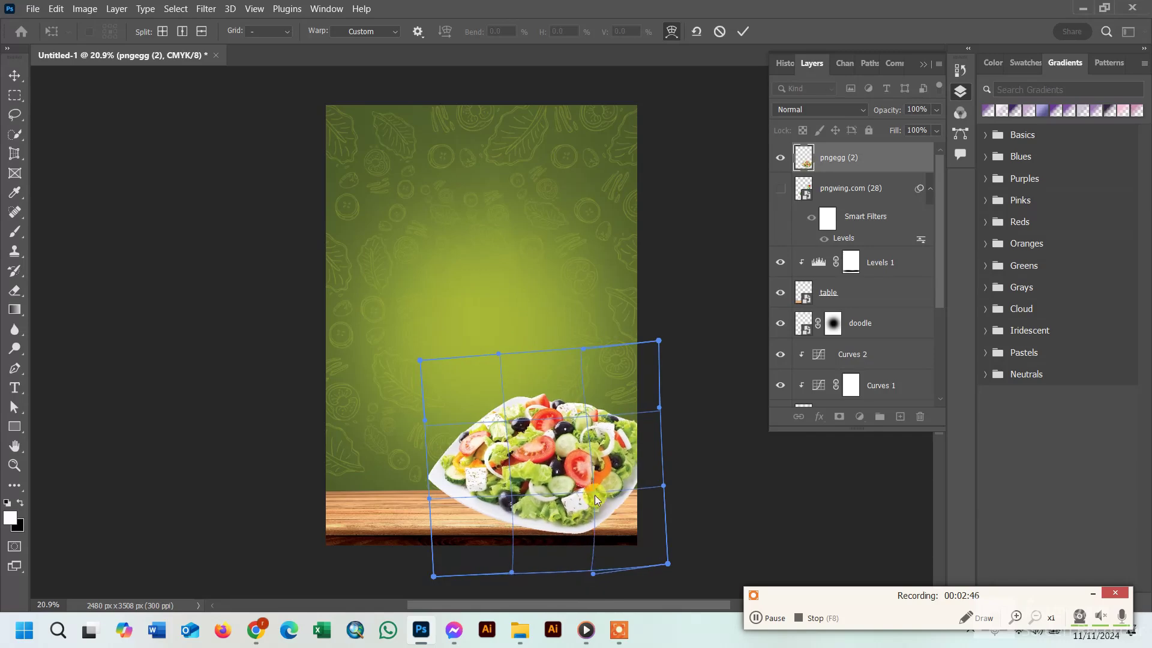
pyautogui.moveTo(594, 496); pyautogui.dragTo(594, 494)
pyautogui.moveTo(581, 419); pyautogui.dragTo(578, 423)
pyautogui.moveTo(490, 498); pyautogui.dragTo(418, 509)
pyautogui.rightClick(621, 285)
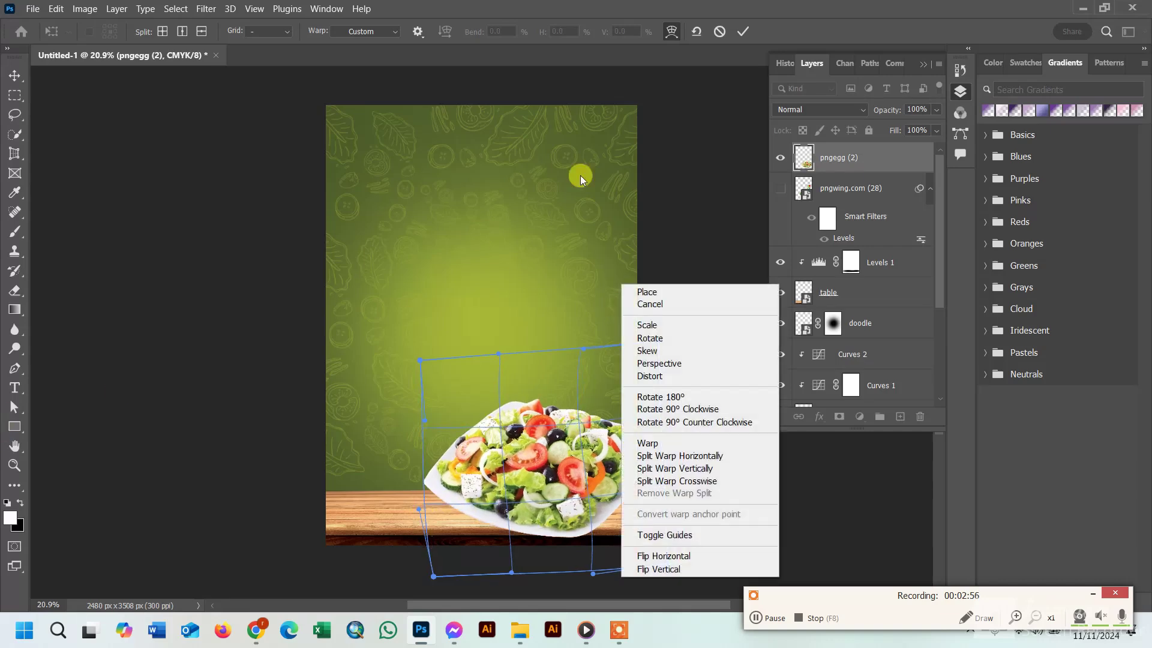
pyautogui.click(740, 39)
pyautogui.click(743, 29)
# Move the pngegg (2) plate left to the middle of the table
pyautogui.press('v')
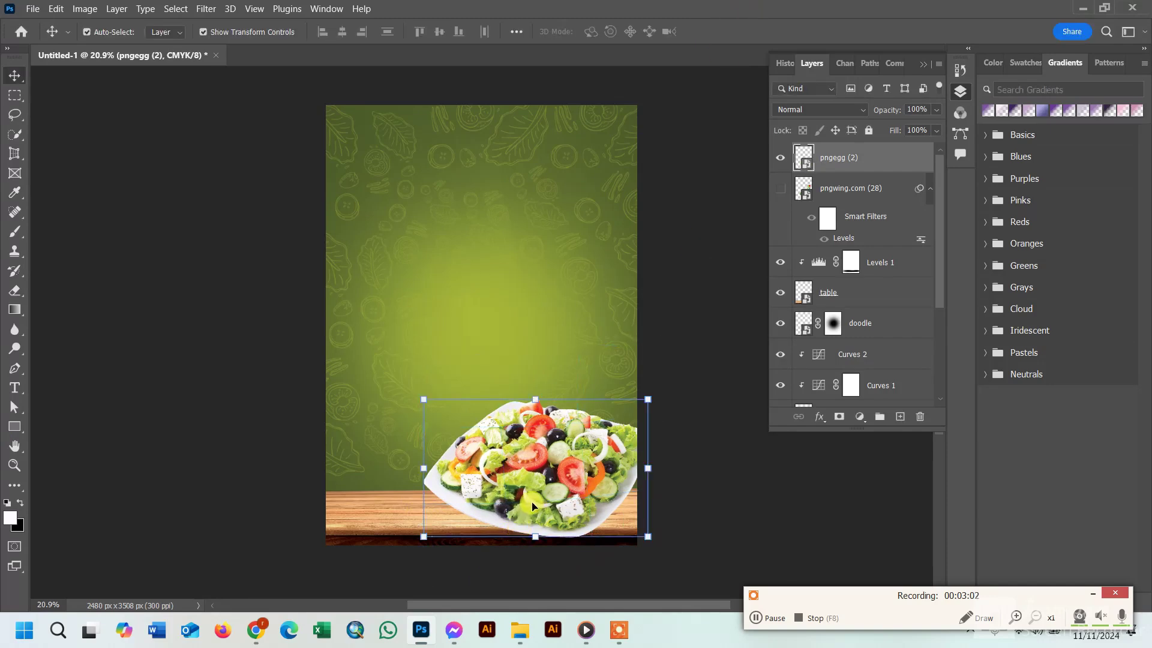
pyautogui.moveTo(529, 495); pyautogui.dragTo(477, 510)
pyautogui.click(772, 617)
pyautogui.click(761, 616)
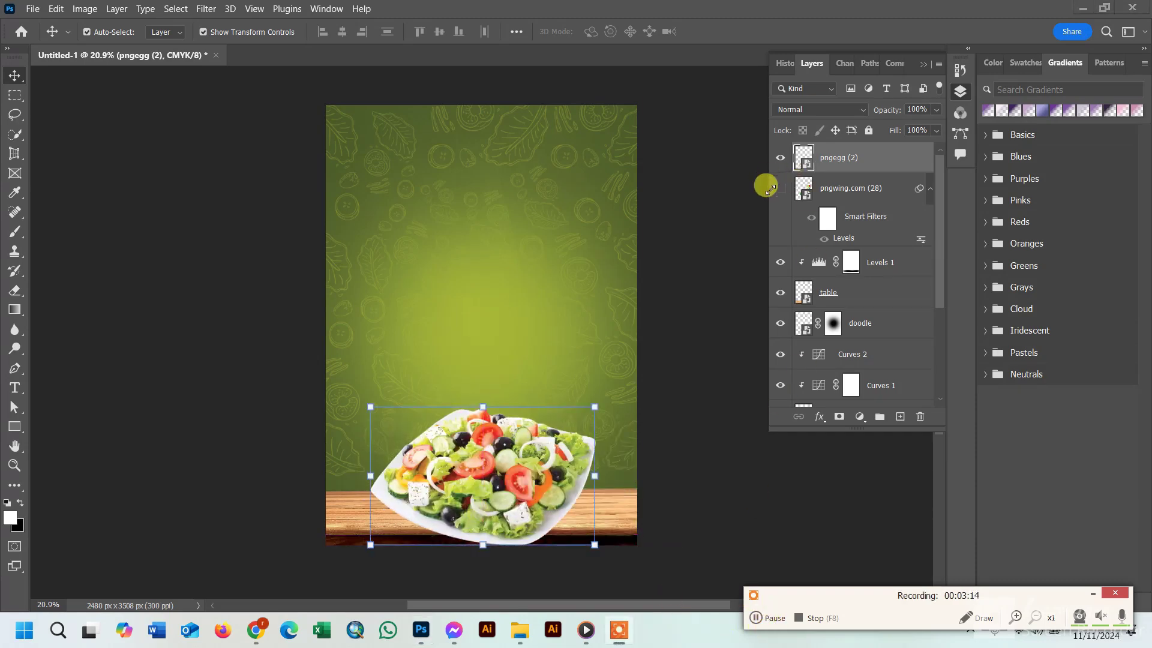
# Compare the two salad images, delete the pngwing.com (28) layer and show the pngegg (2) layer
pyautogui.click(777, 161)
pyautogui.click(774, 193)
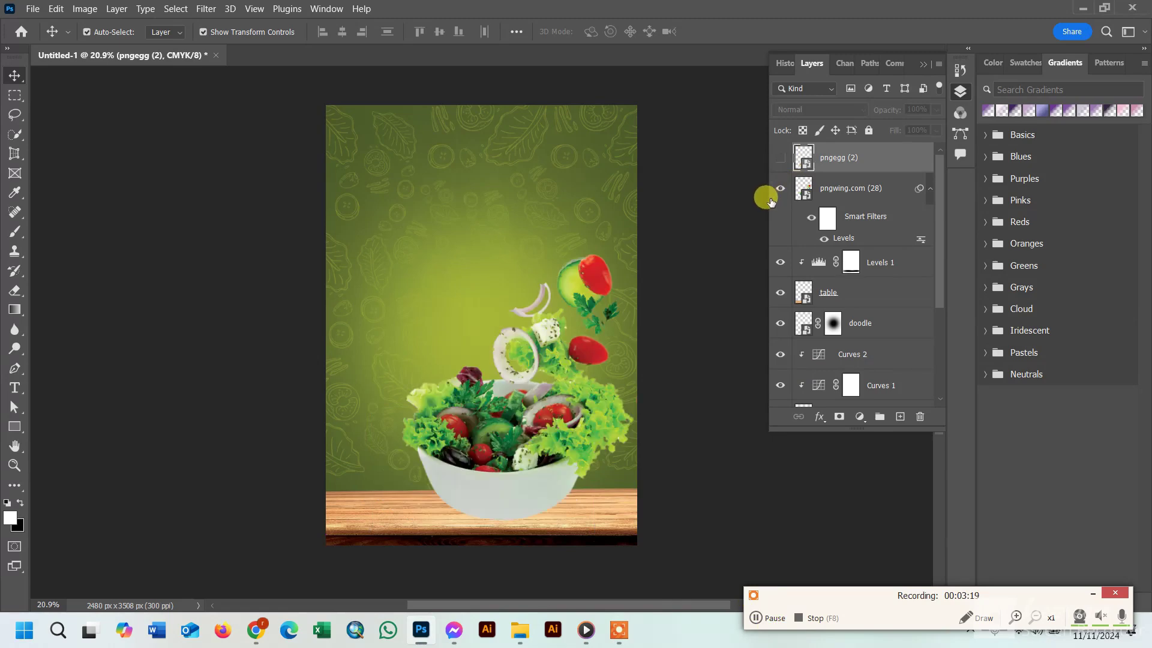
pyautogui.click(779, 188)
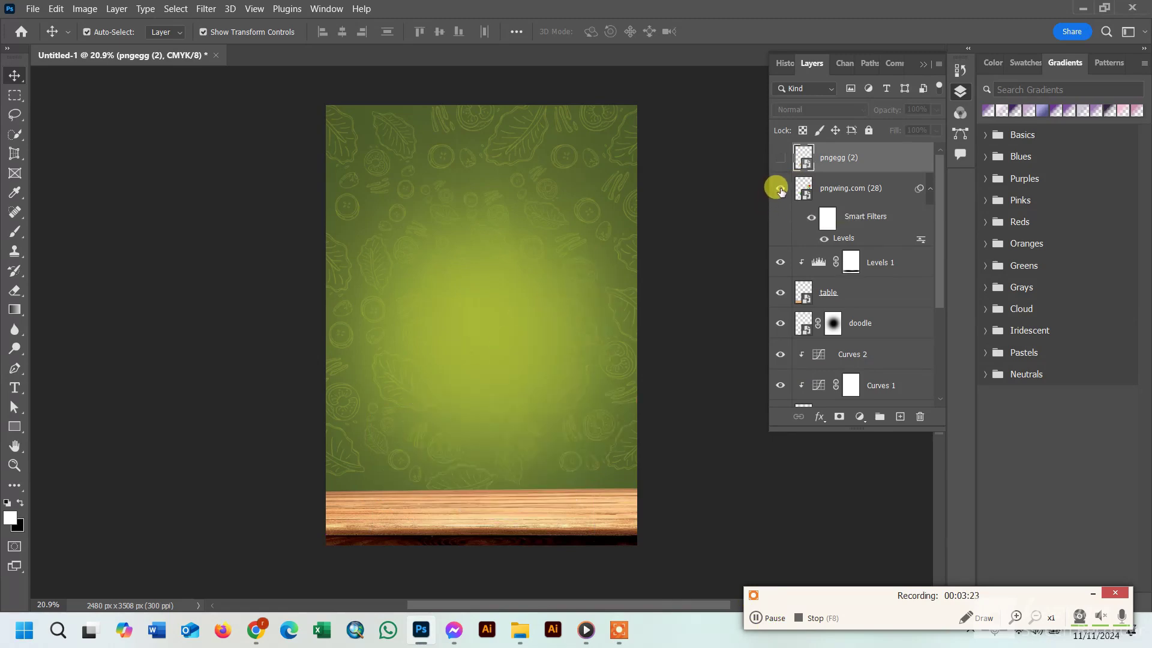
pyautogui.click(779, 188)
pyautogui.click(868, 188)
pyautogui.click(919, 416)
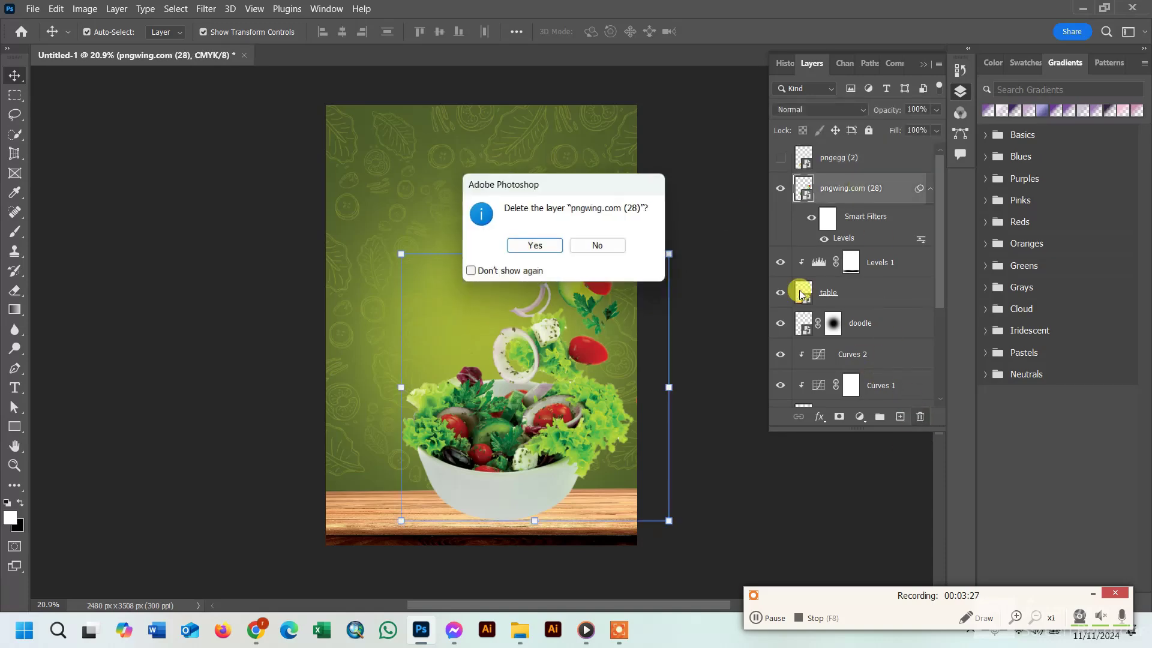
pyautogui.click(542, 244)
pyautogui.click(780, 158)
pyautogui.click(707, 276)
# Place "pngegg (1)" from the Downloads folder as an embedded object, and hide the pngegg (2) layer
pyautogui.scroll(-2, 726, 470)
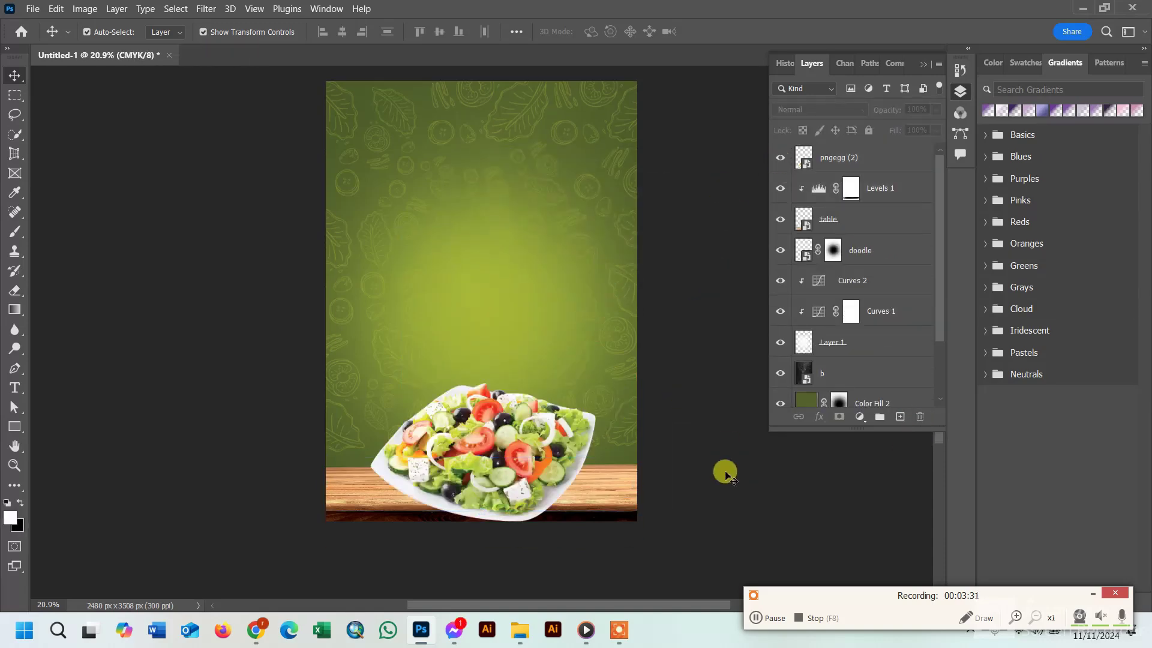
pyautogui.click(33, 12)
pyautogui.click(75, 304)
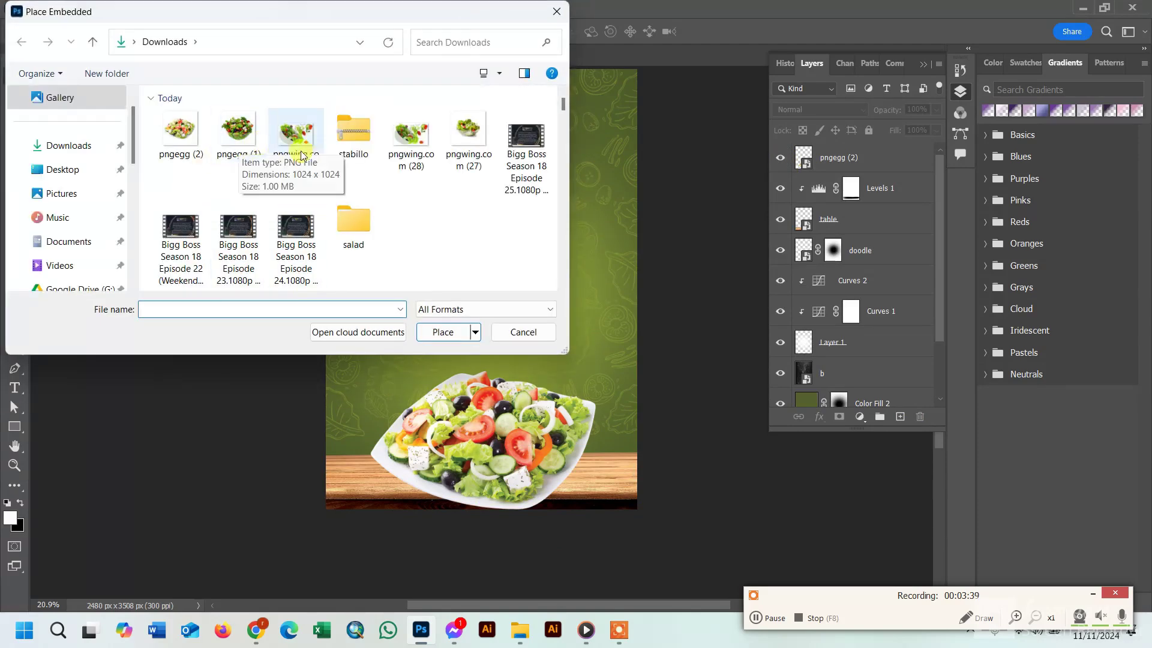
pyautogui.click(238, 131)
pyautogui.click(444, 332)
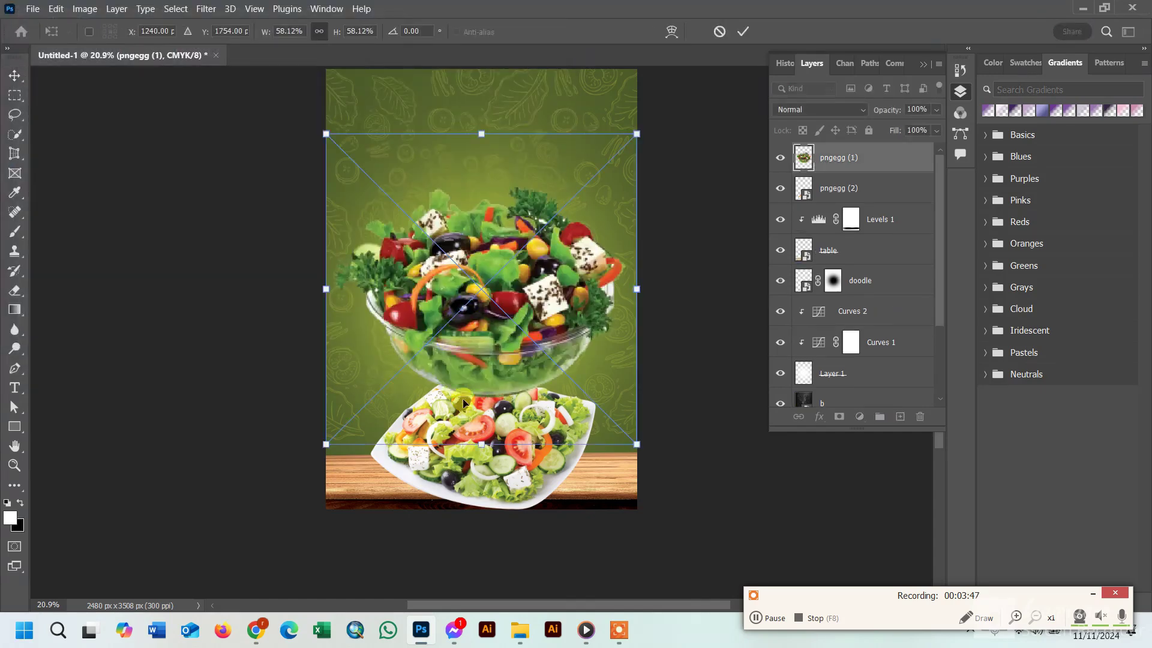
pyautogui.click(780, 188)
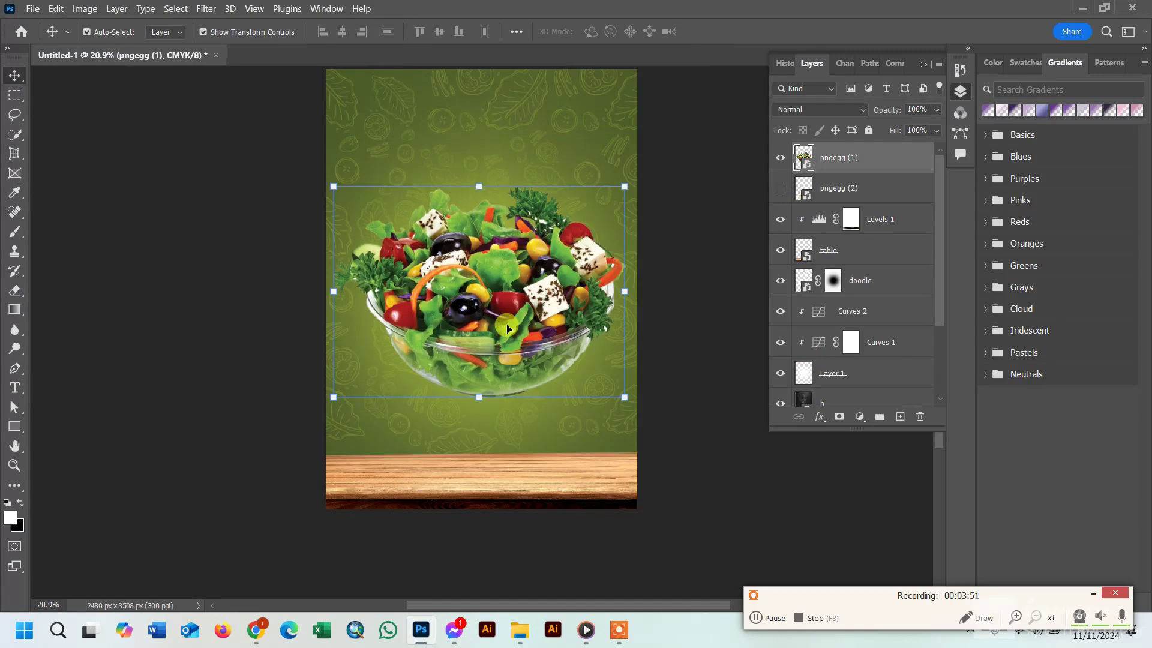
# Scale the pngegg (1) glass salad bowl to 46.20%, position it on the table's right side and commit the transform
pyautogui.moveTo(506, 328); pyautogui.dragTo(509, 423)
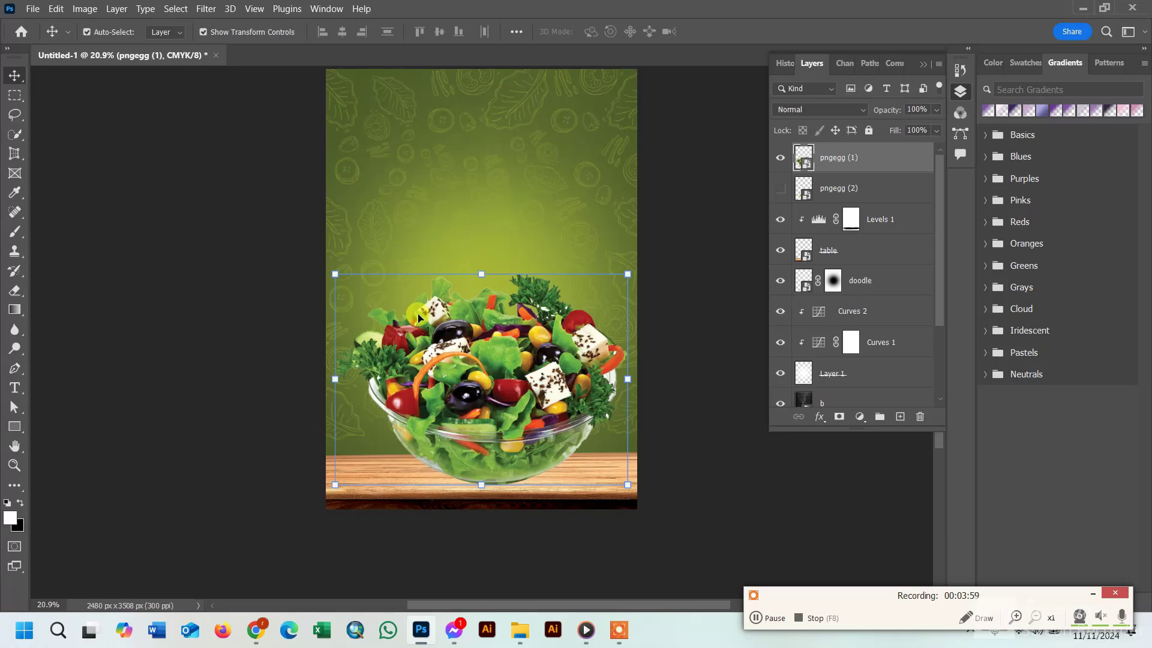
pyautogui.hotkey('ctrl', 't')
pyautogui.moveTo(328, 221); pyautogui.dragTo(391, 285)
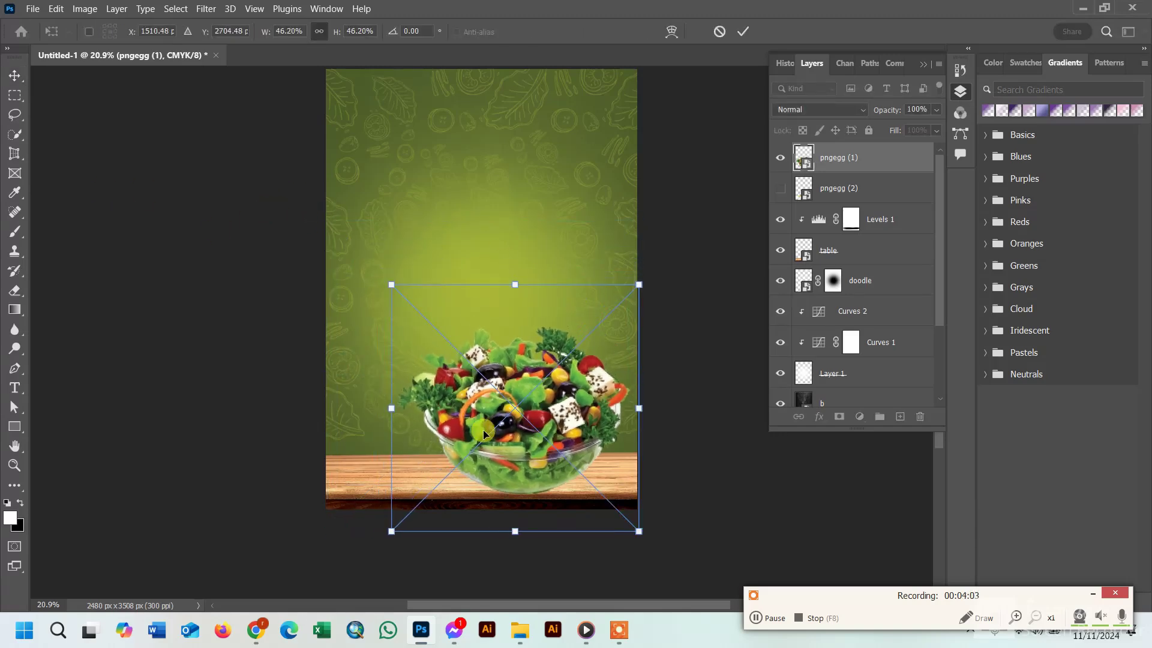
pyautogui.moveTo(551, 453); pyautogui.dragTo(600, 452)
pyautogui.click(743, 32)
pyautogui.click(737, 565)
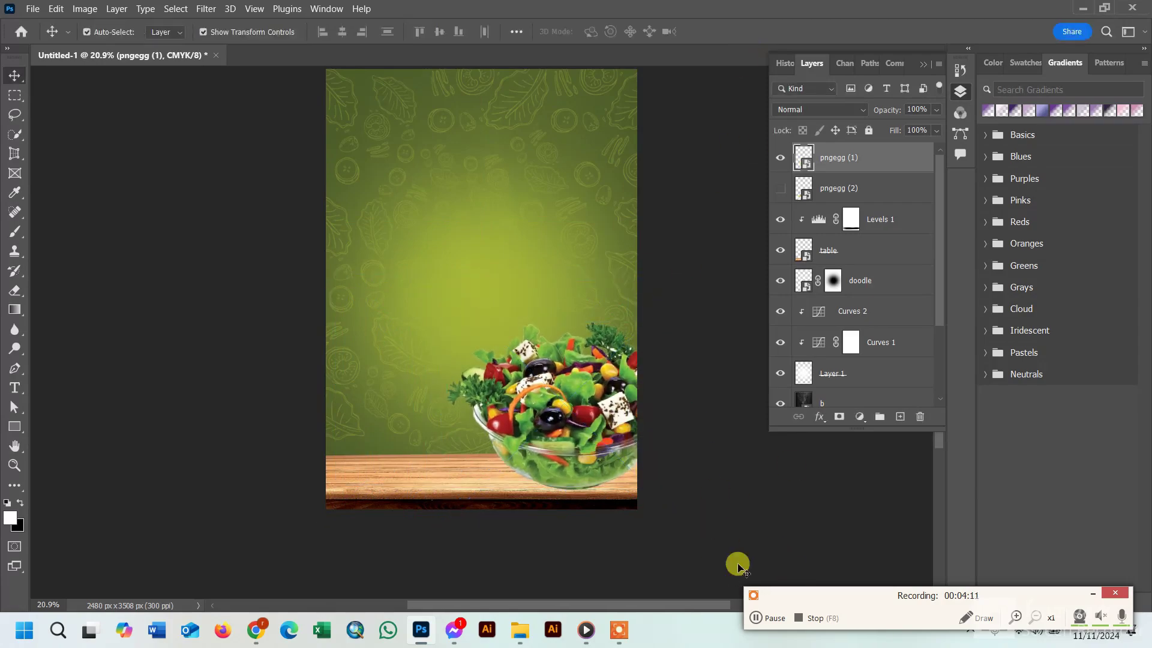
pyautogui.click(767, 617)
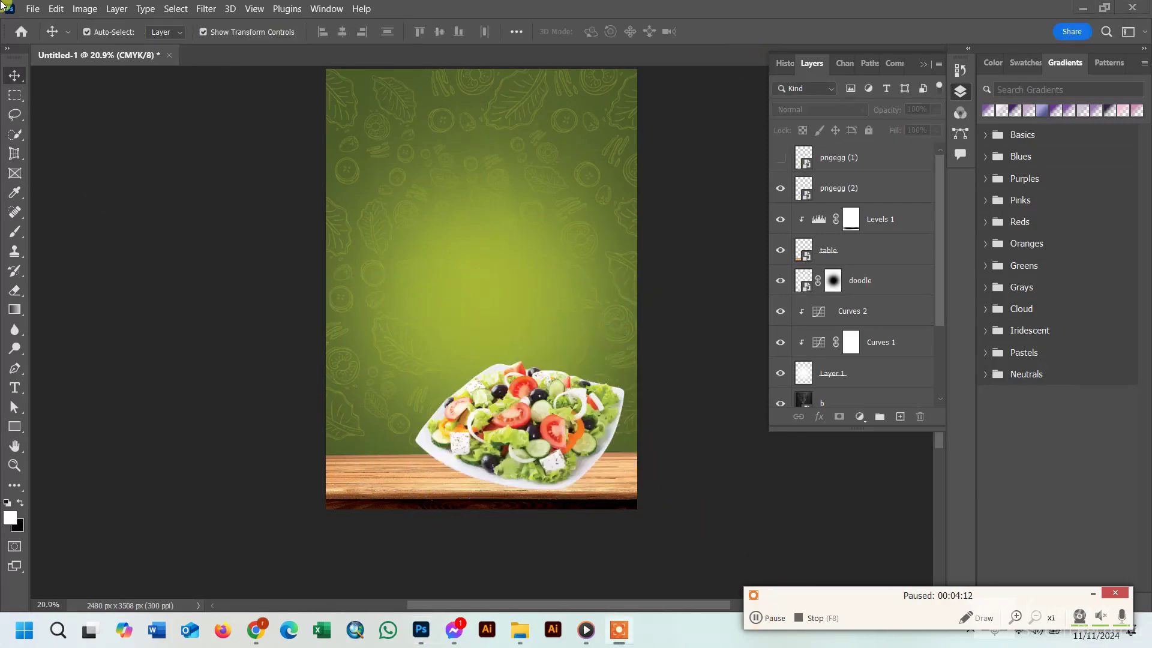
# Delete the pngegg (1) layer
pyautogui.click(32, 9)
pyautogui.click(896, 160)
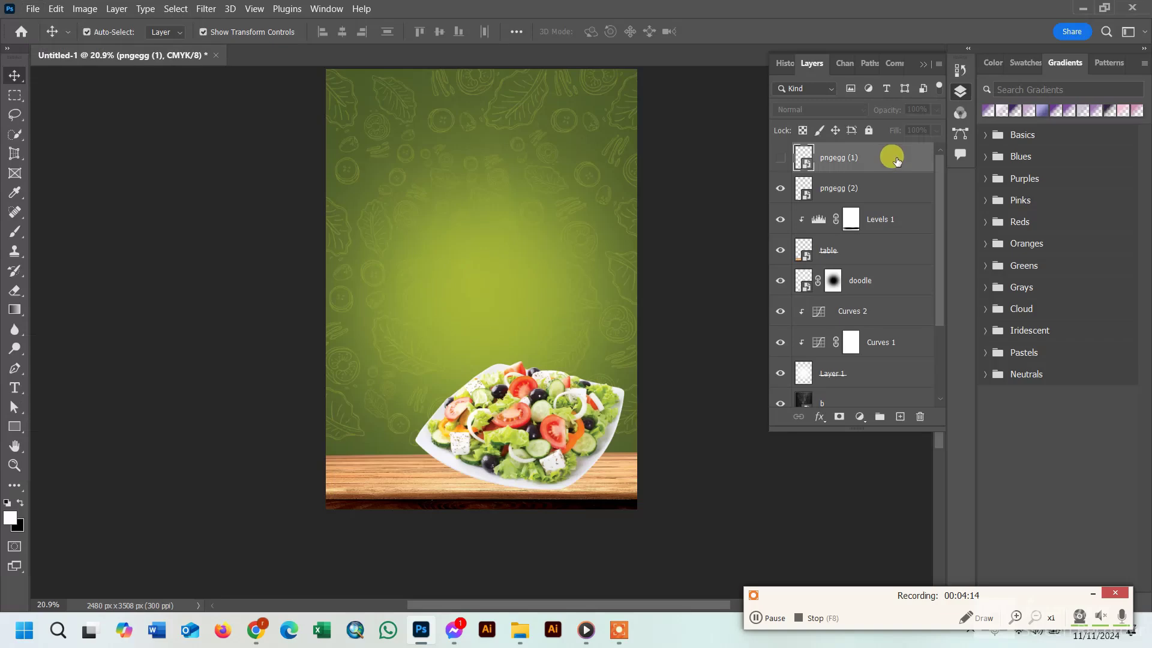
pyautogui.click(919, 416)
pyautogui.press('Return')
# Hide the pngegg (2) layer and place "pngegg (3)" from the Downloads folder as an embedded object
pyautogui.click(780, 157)
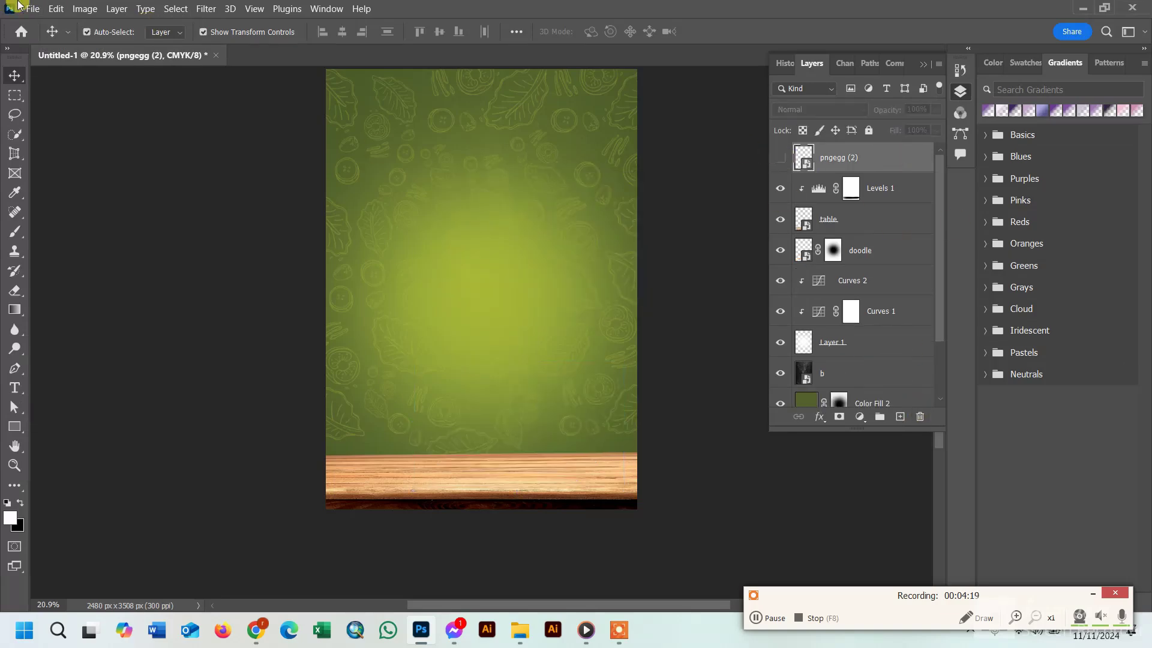
pyautogui.click(32, 8)
pyautogui.click(90, 305)
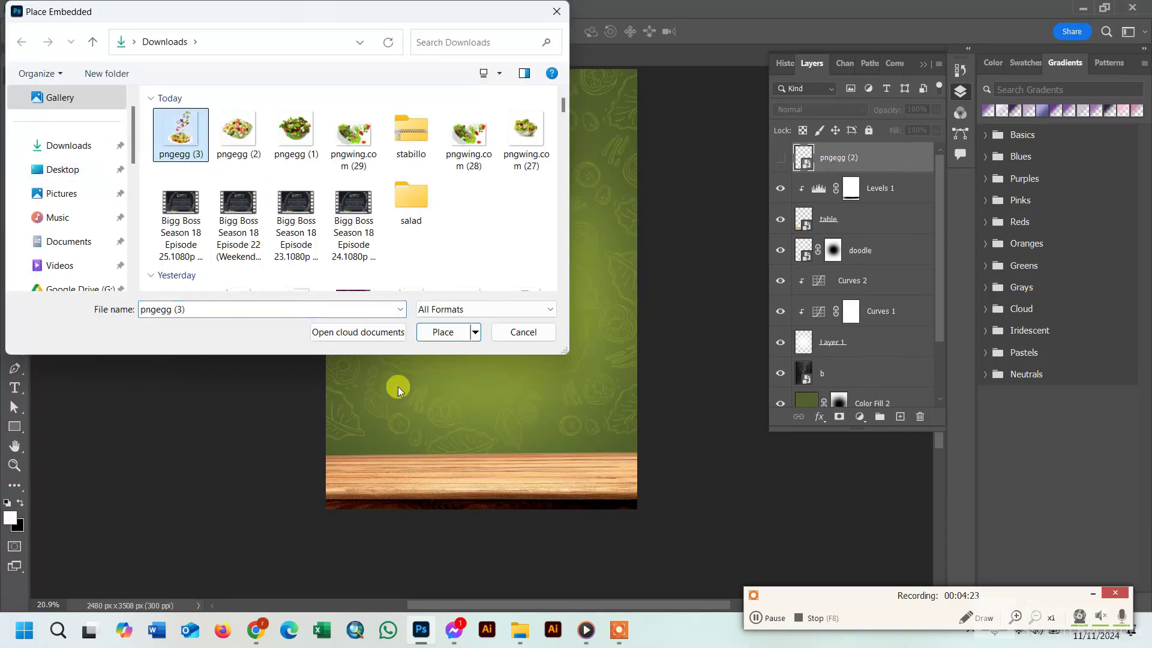
pyautogui.click(443, 331)
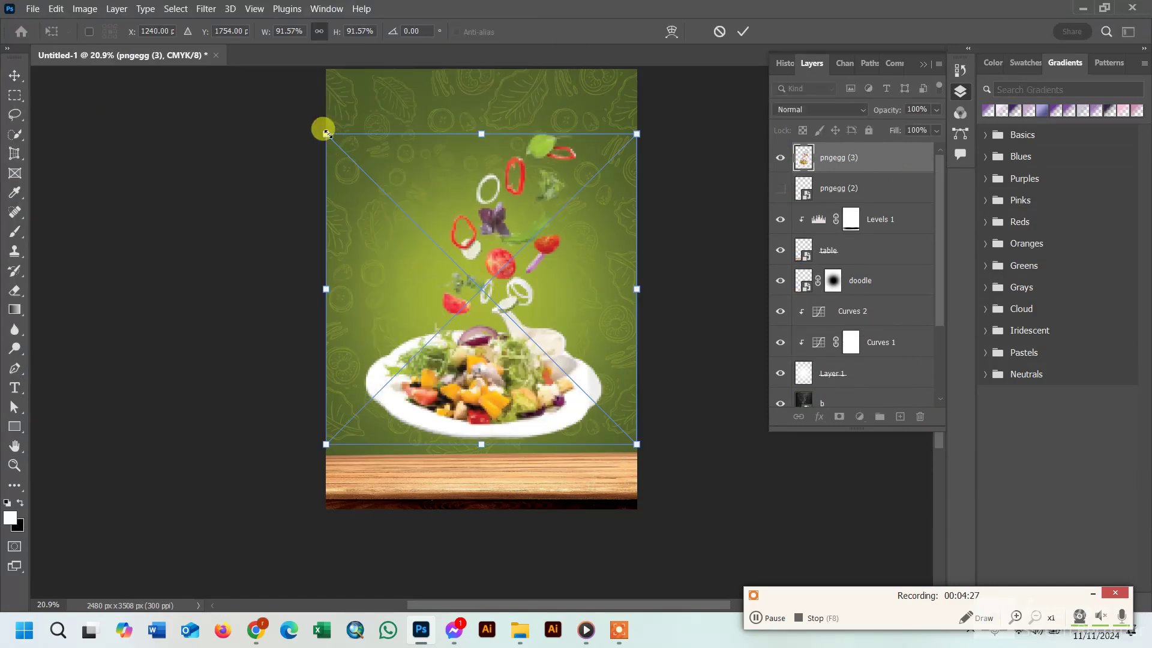
# Scale the pngegg (3) salad plate to 73.75%, set it on the wooden table and commit the placement
pyautogui.moveTo(329, 132); pyautogui.dragTo(387, 194)
pyautogui.moveTo(549, 415); pyautogui.dragTo(527, 454)
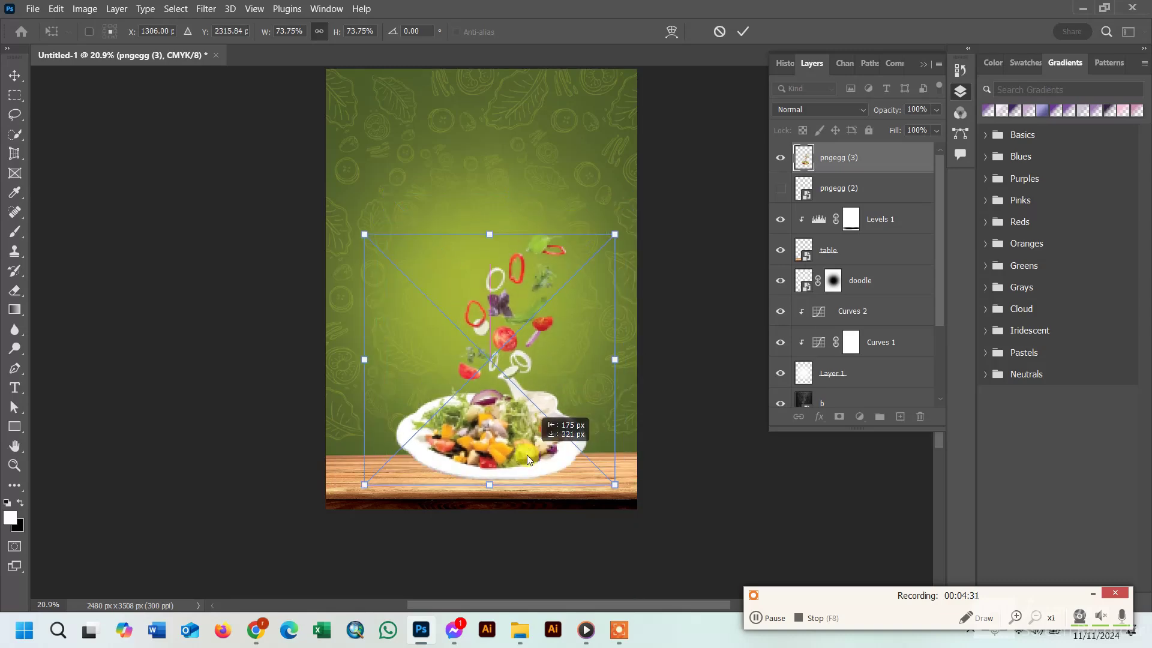
pyautogui.click(747, 31)
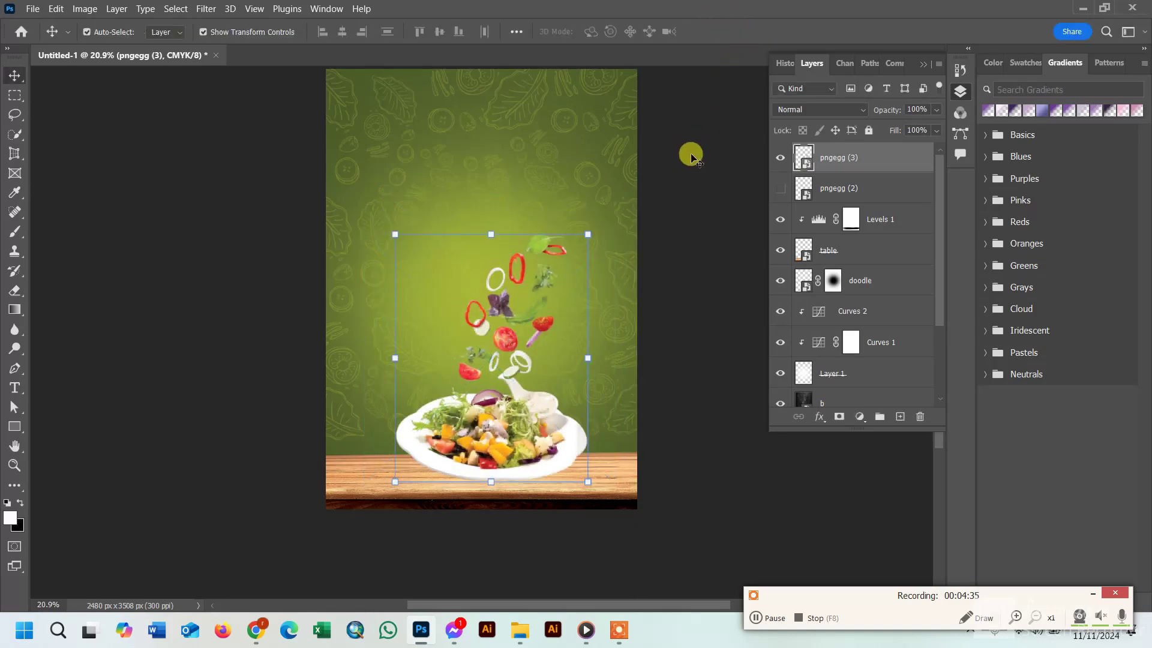
# Apply Levels to the pngegg (3) salad plate with black input 9 and midtone 0.94, and nudge the plate slightly left
pyautogui.hotkey('ctrl', 'l')
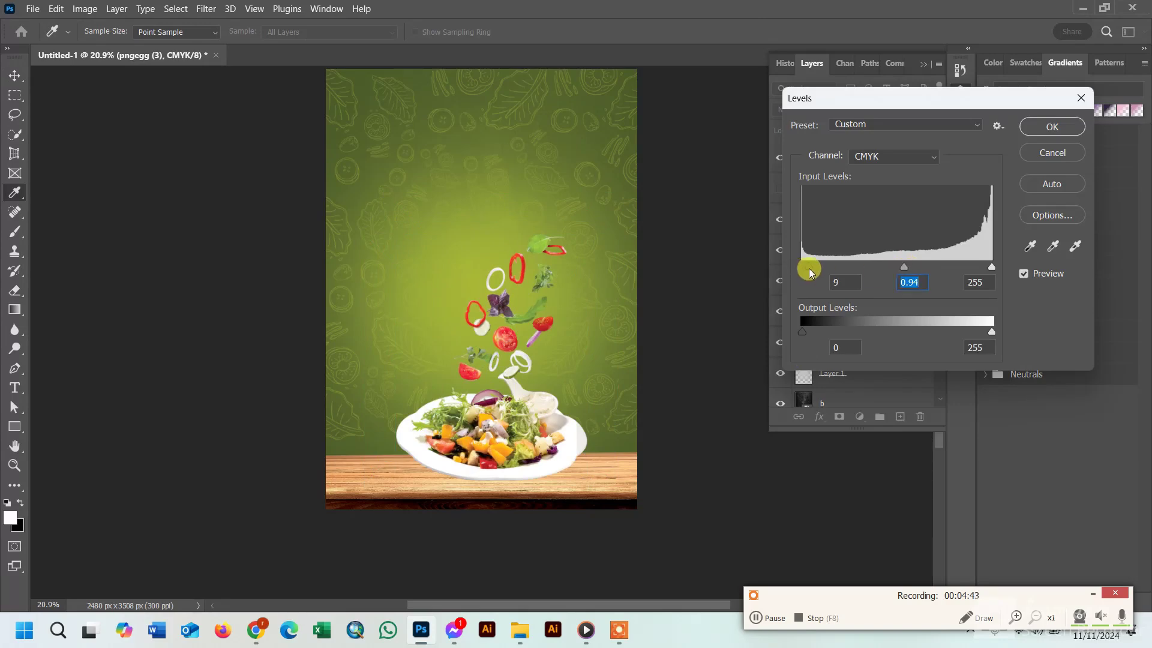
pyautogui.click(1052, 127)
pyautogui.moveTo(504, 451); pyautogui.dragTo(490, 452)
# Toggle the visibility of the pngegg (2) layer to compare it with the pngegg (3) plate
pyautogui.click(784, 232)
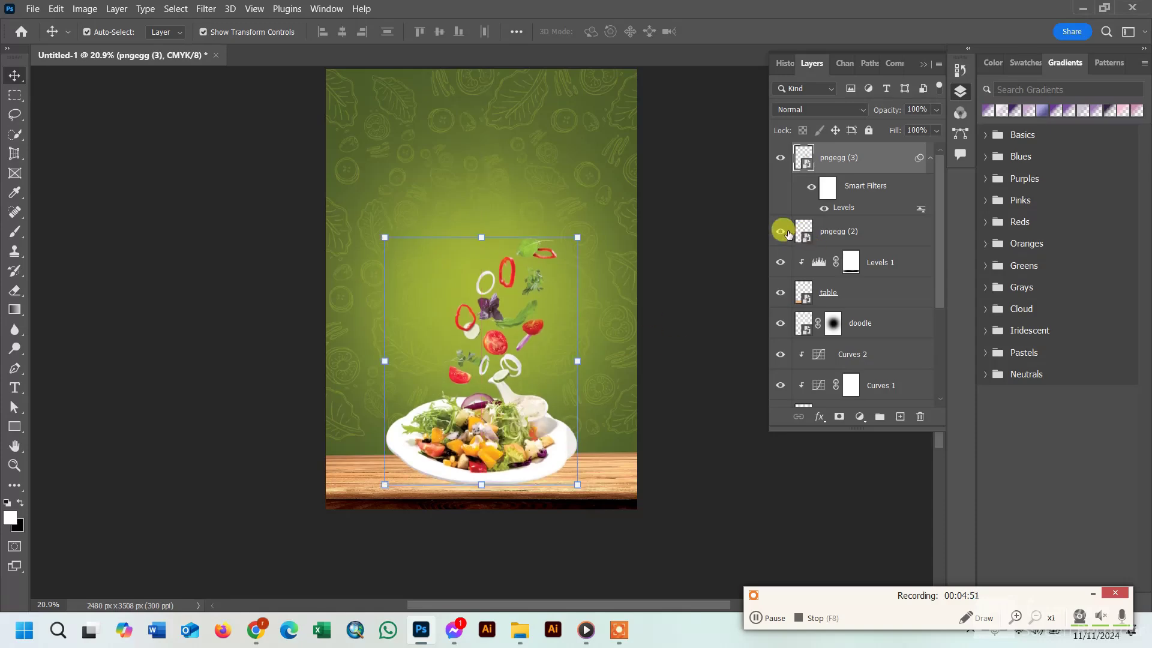
pyautogui.click(781, 232)
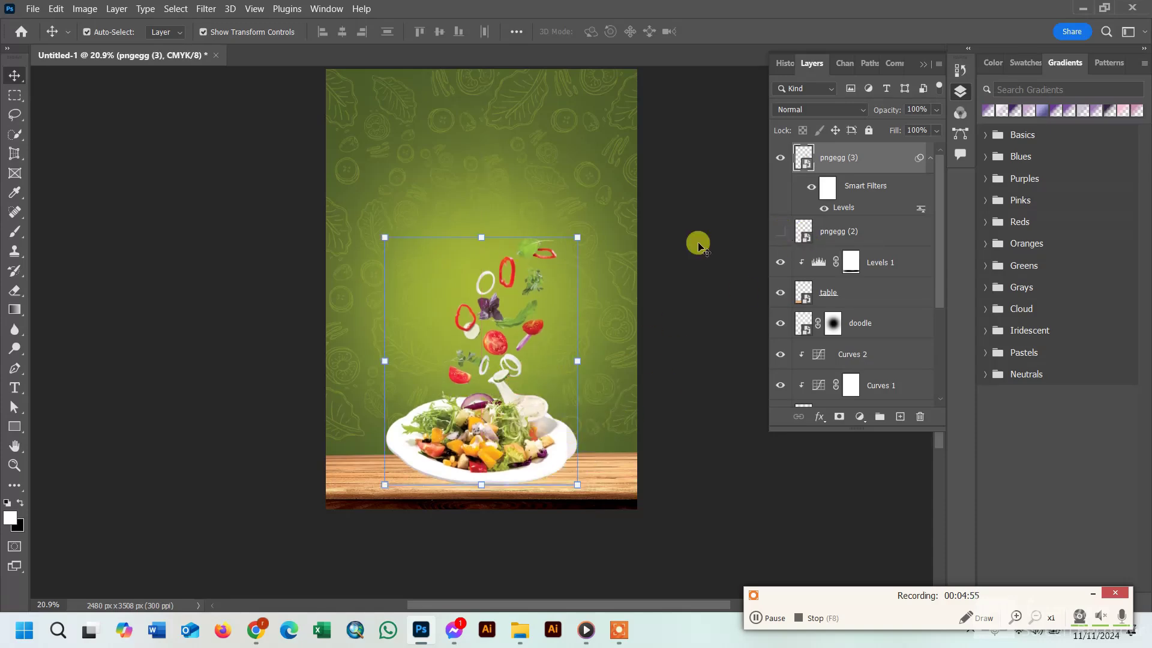
pyautogui.click(838, 322)
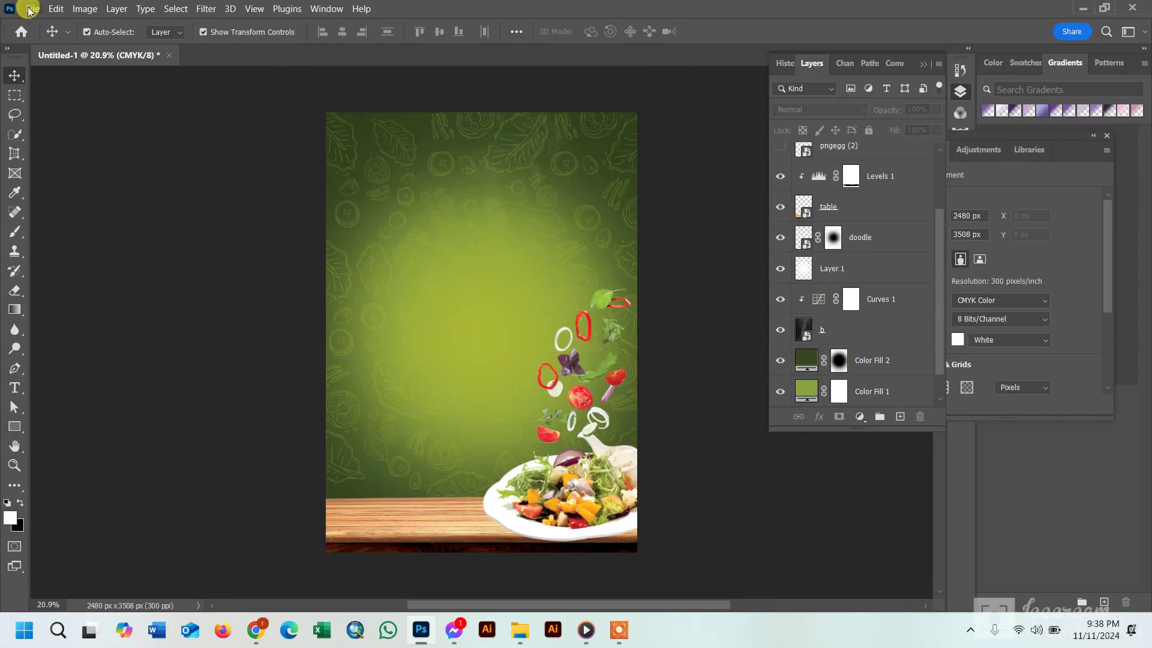
# Place "cucumber" from the Downloads > salad > salad folder as an embedded object, scaled down onto the table's left end
pyautogui.click(33, 9)
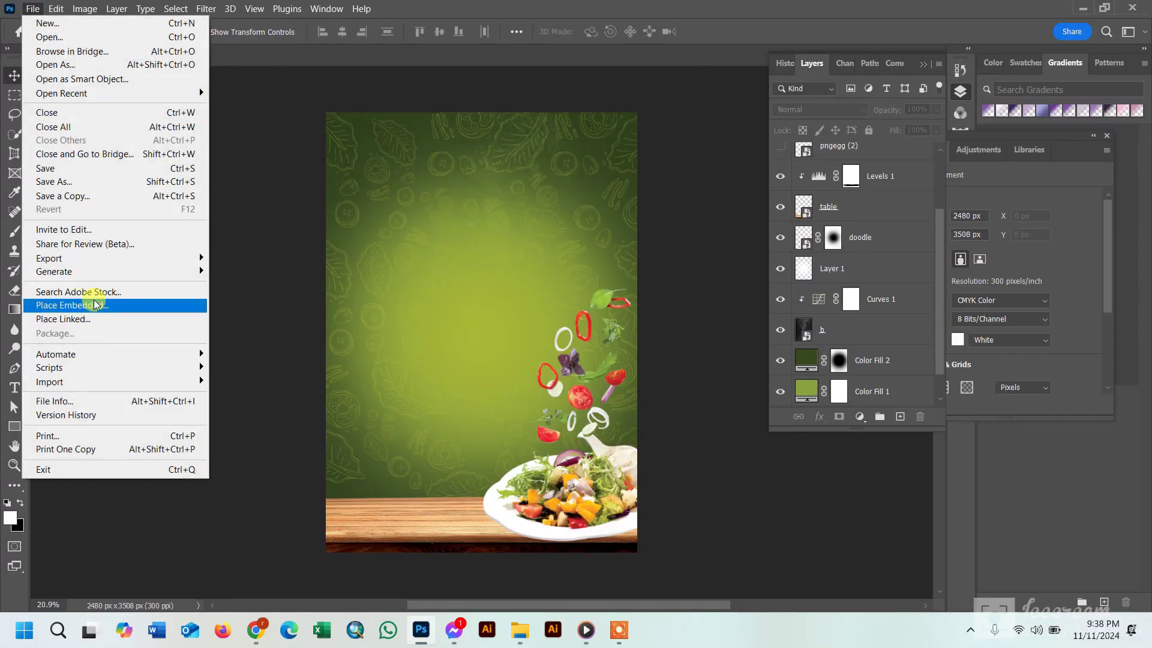
pyautogui.click(94, 305)
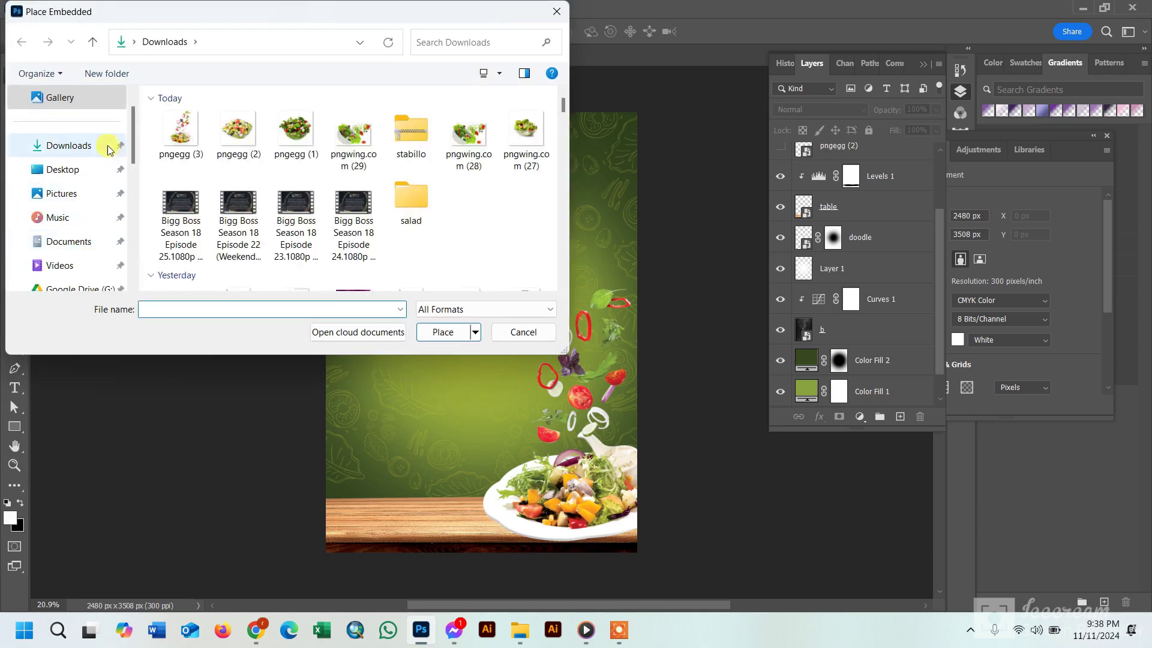
pyautogui.doubleClick(420, 191)
pyautogui.doubleClick(275, 140)
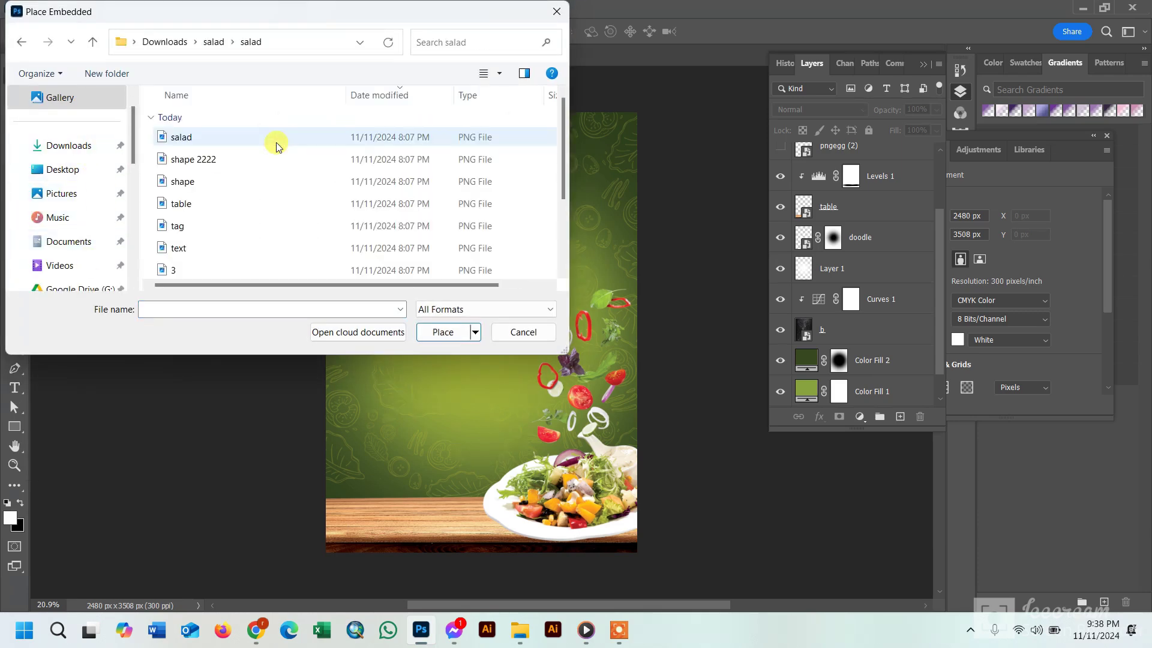
pyautogui.moveTo(562, 178); pyautogui.dragTo(542, 286)
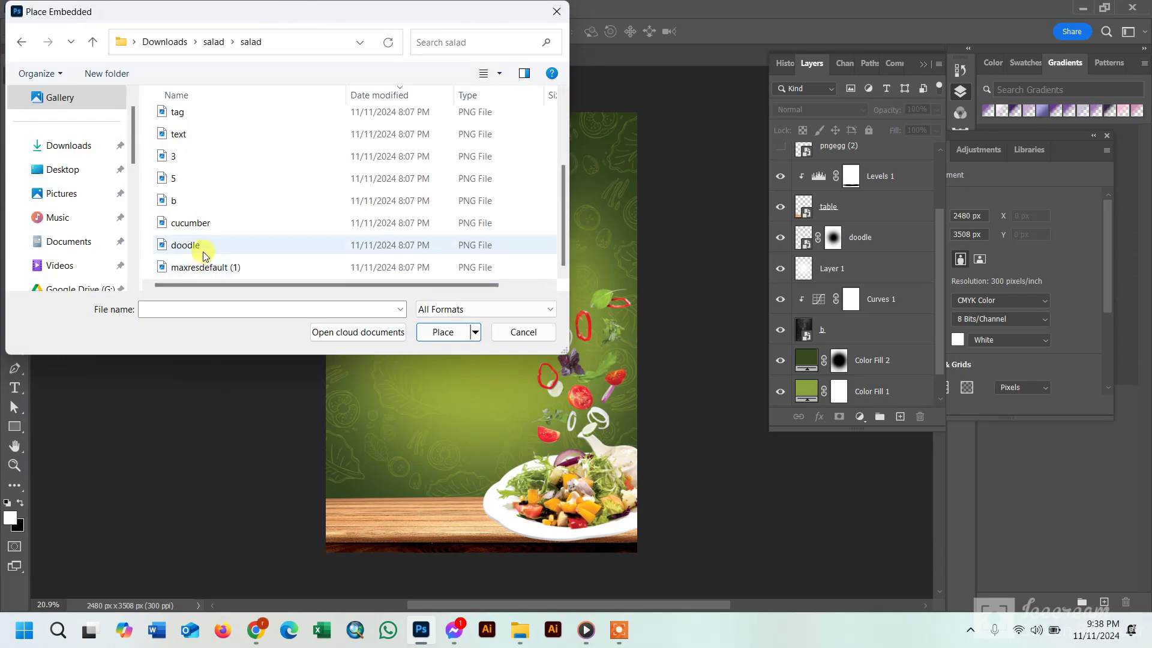
pyautogui.click(206, 224)
pyautogui.click(426, 331)
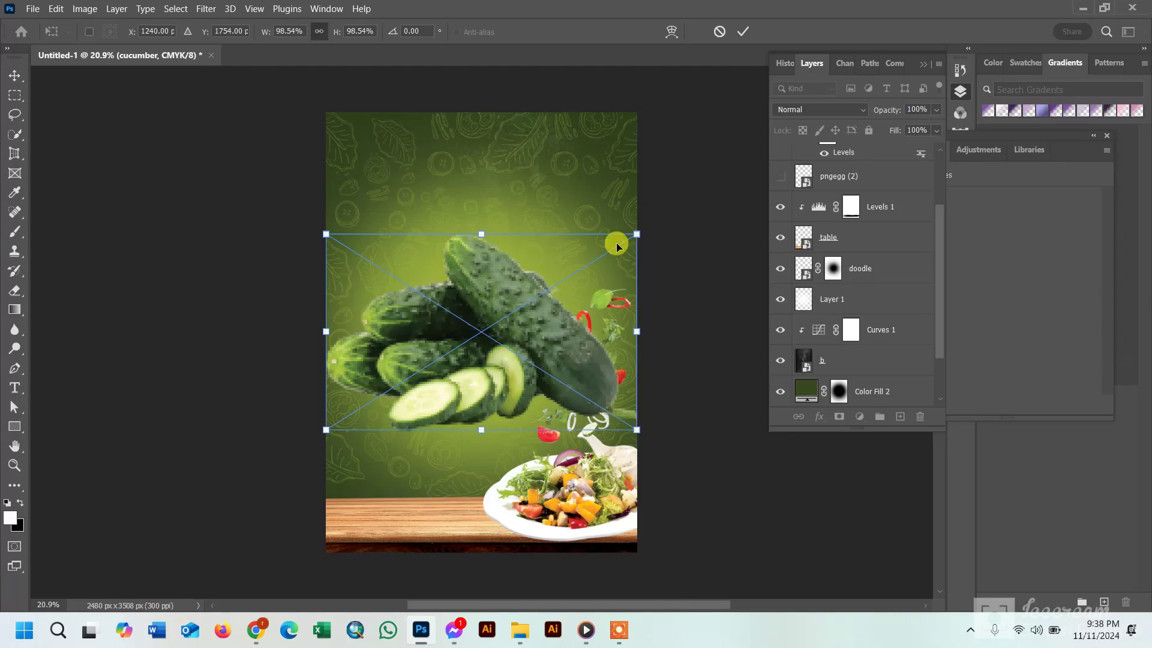
pyautogui.moveTo(638, 234); pyautogui.dragTo(413, 497)
pyautogui.click(742, 32)
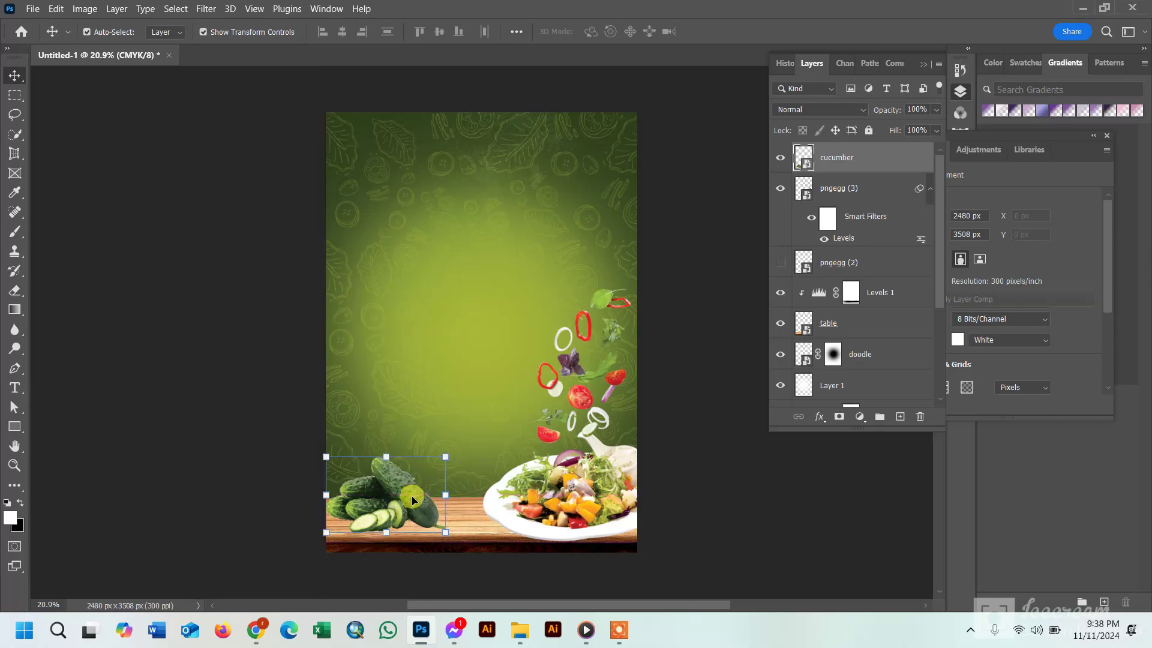
# Move the salad plate left with a -6.80° rotation, commit it, and shift the cucumbers slightly right toward the plate
pyautogui.moveTo(584, 503); pyautogui.dragTo(546, 501)
pyautogui.click(614, 259)
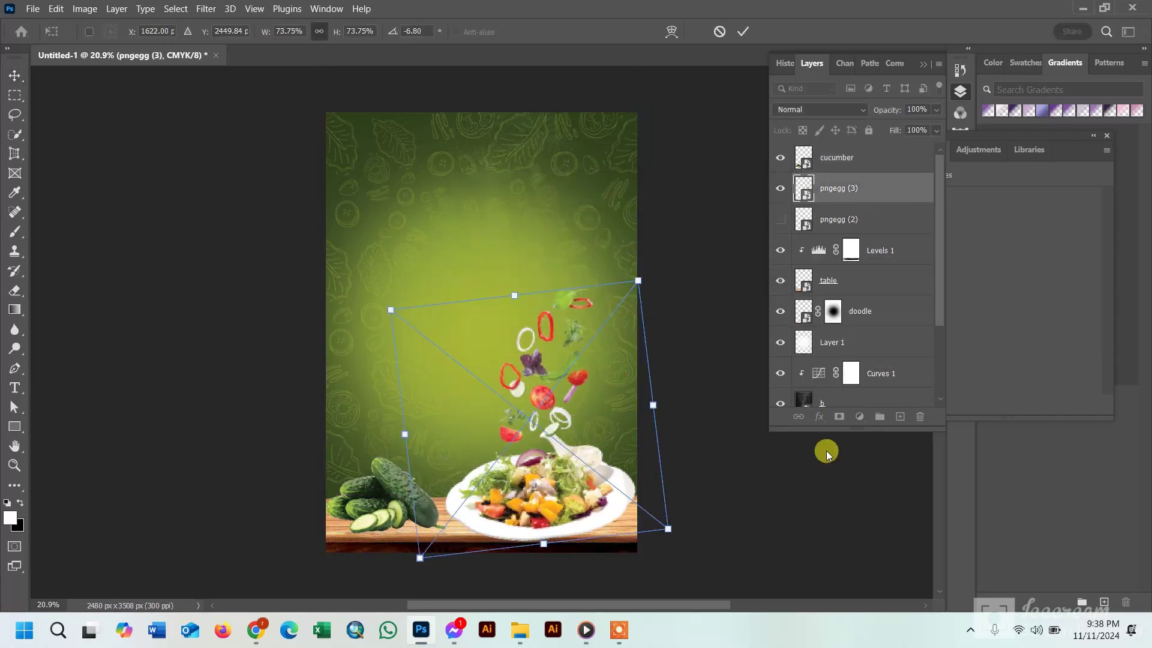
pyautogui.click(742, 31)
pyautogui.click(413, 513)
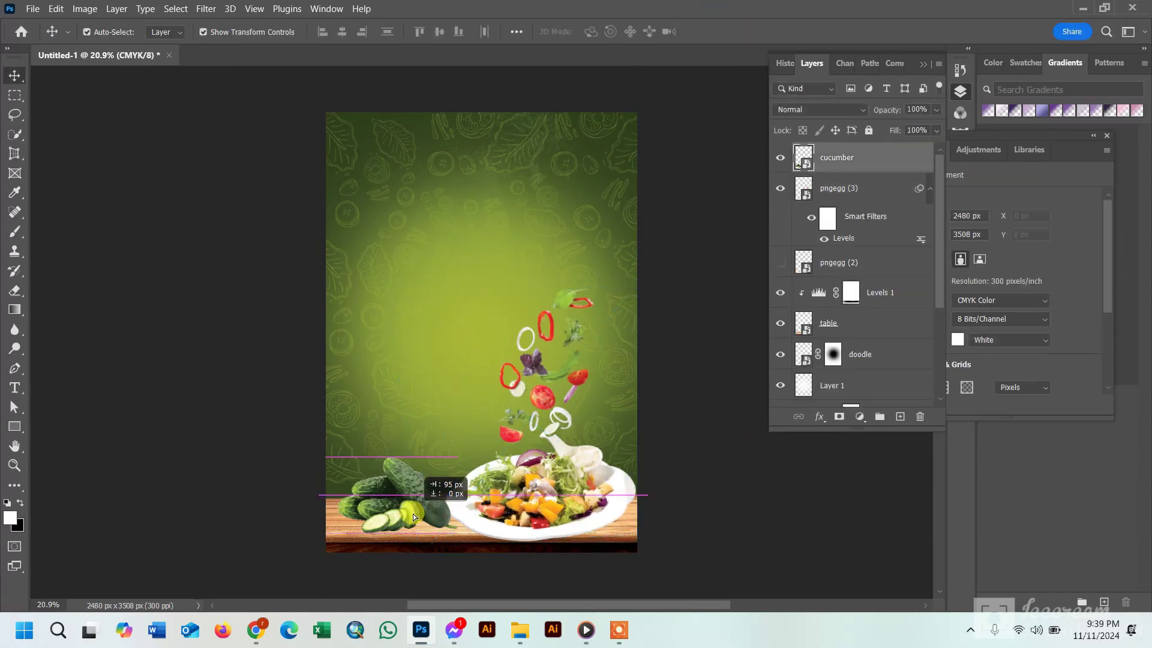
pyautogui.click(618, 630)
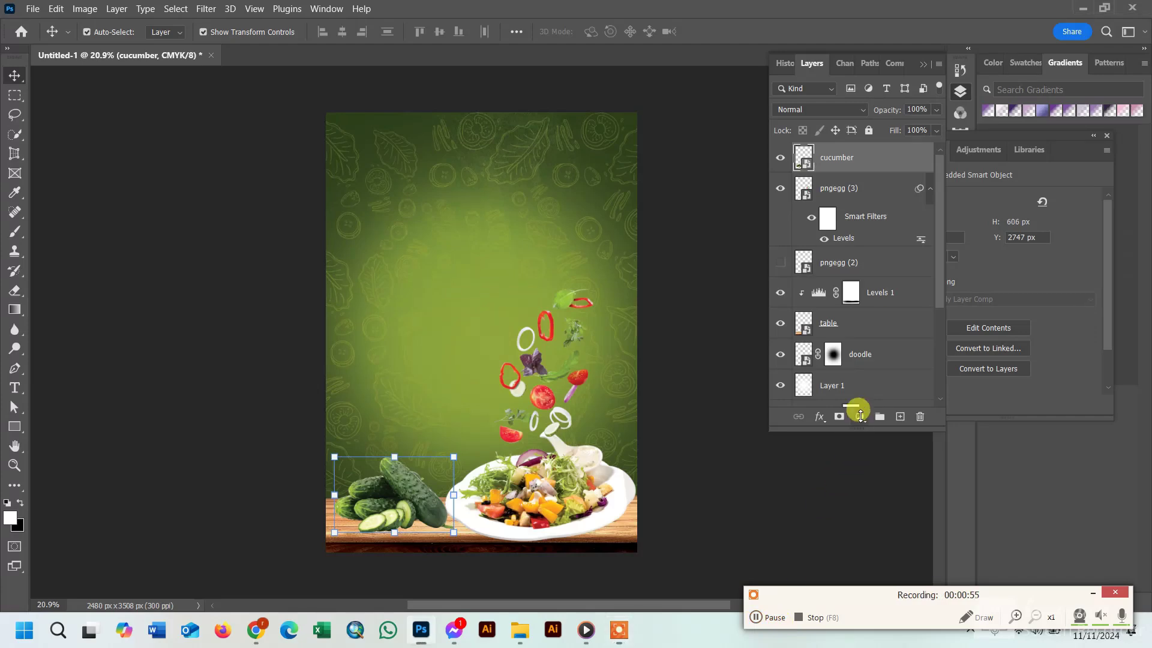
# Add a clipped Levels adjustment layer above the cucumber layer with the black input level at 28
pyautogui.click(859, 416)
pyautogui.click(887, 213)
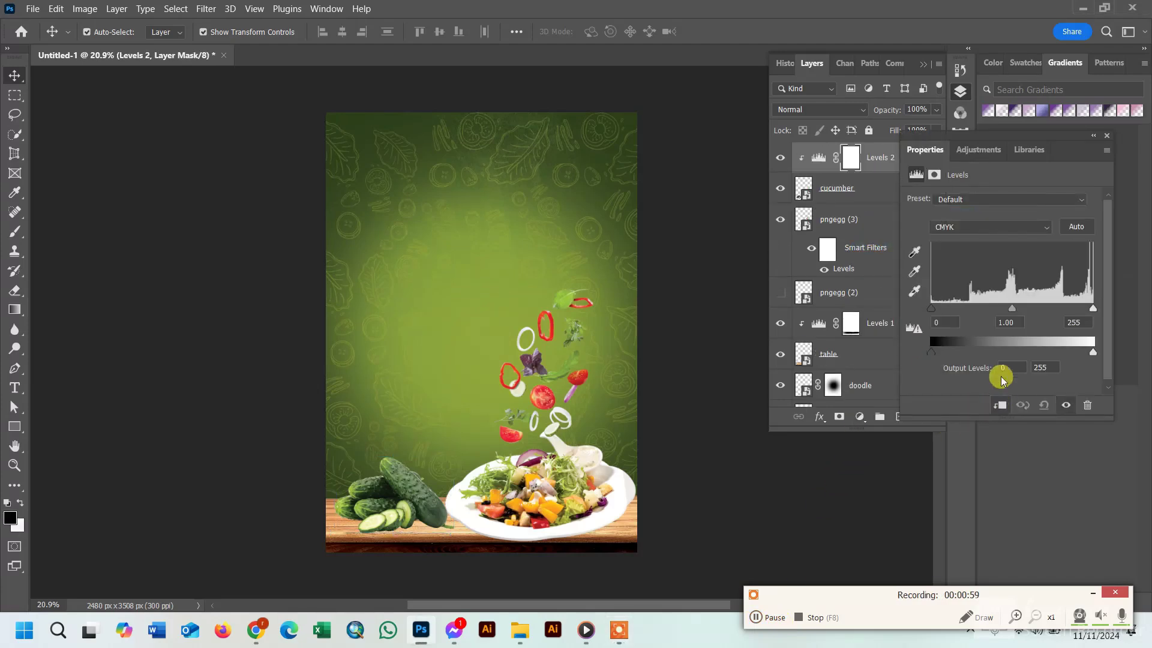
pyautogui.moveTo(933, 312); pyautogui.dragTo(951, 311)
pyautogui.moveTo(1024, 310); pyautogui.dragTo(1025, 310)
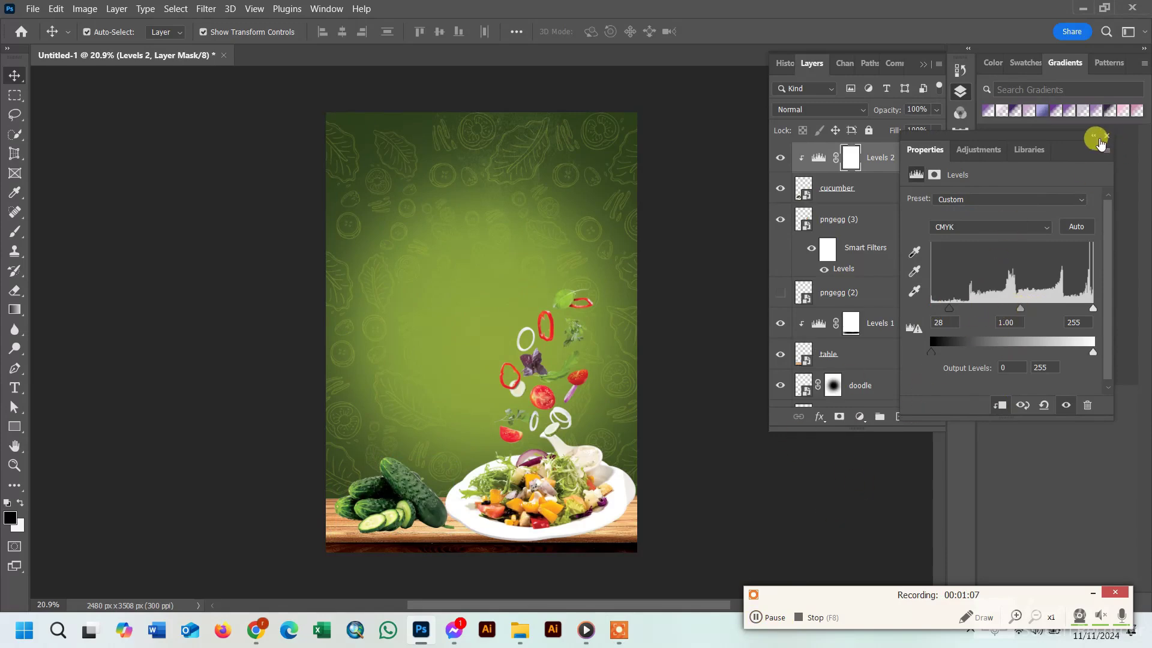
pyautogui.click(1100, 139)
# Apply a second Levels filter to the pngegg (3) salad plate with black input 69 and black output 1
pyautogui.scroll(-5, 943, 314)
pyautogui.scroll(5, 846, 220)
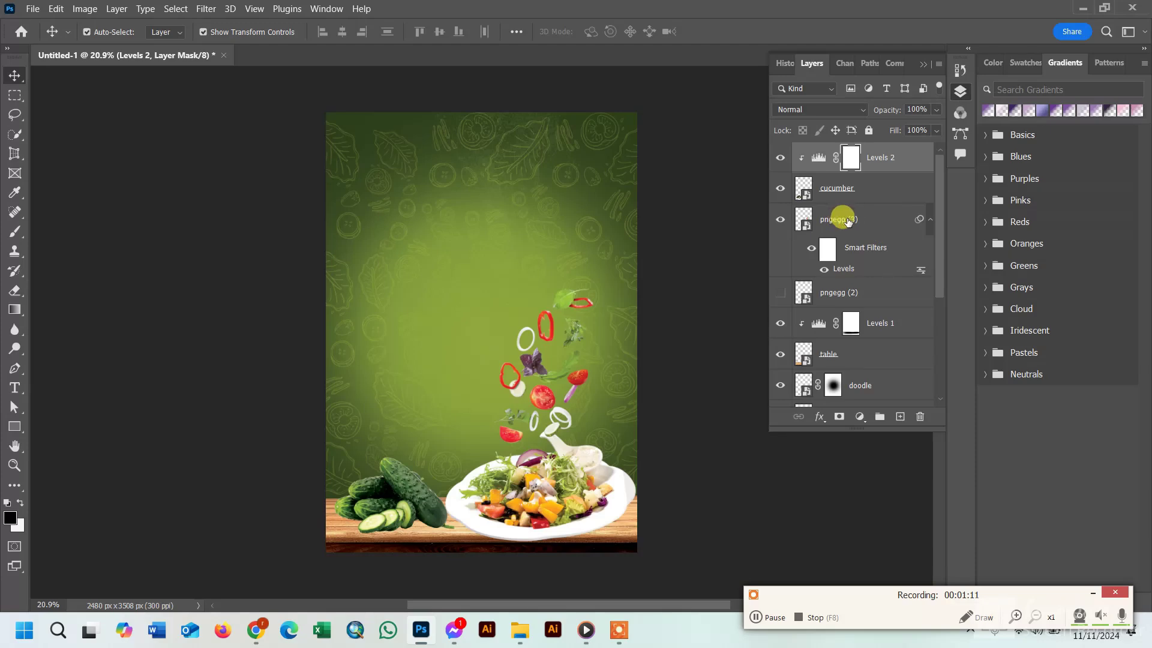
pyautogui.click(847, 221)
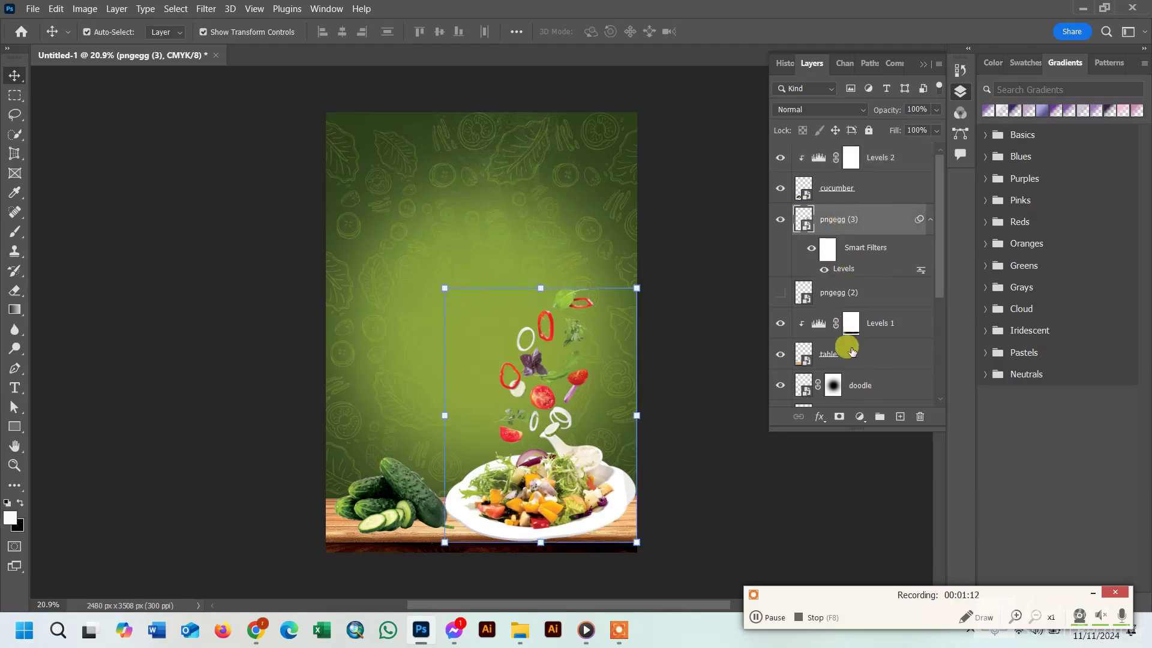
pyautogui.doubleClick(921, 268)
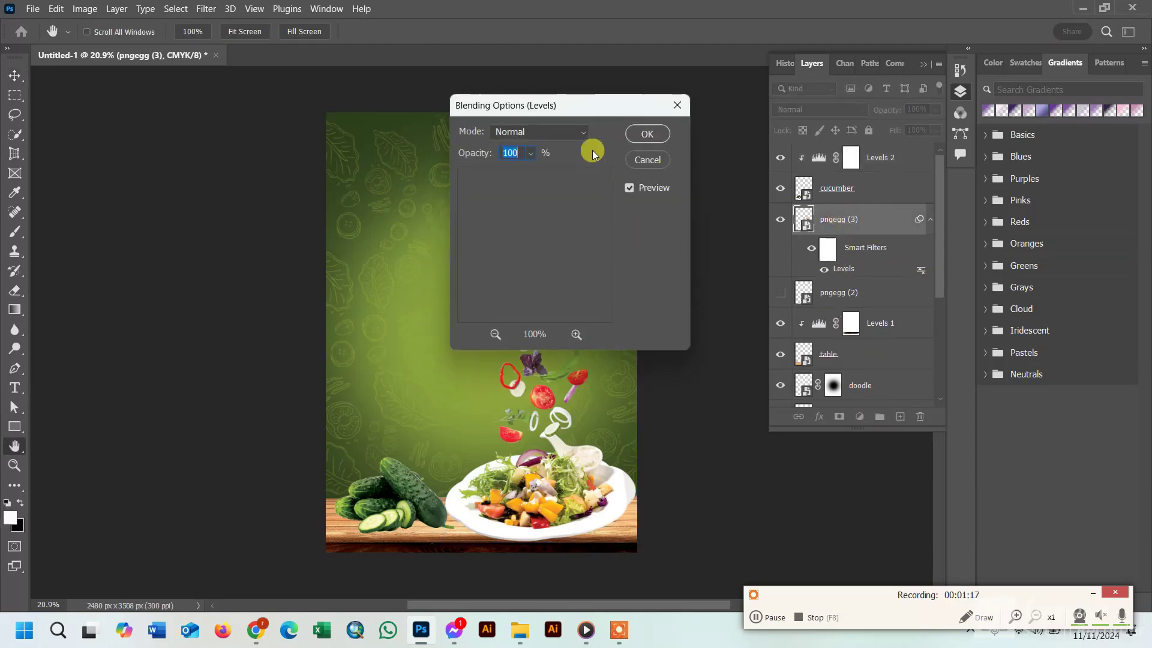
pyautogui.click(648, 132)
pyautogui.hotkey('ctrl', 'l')
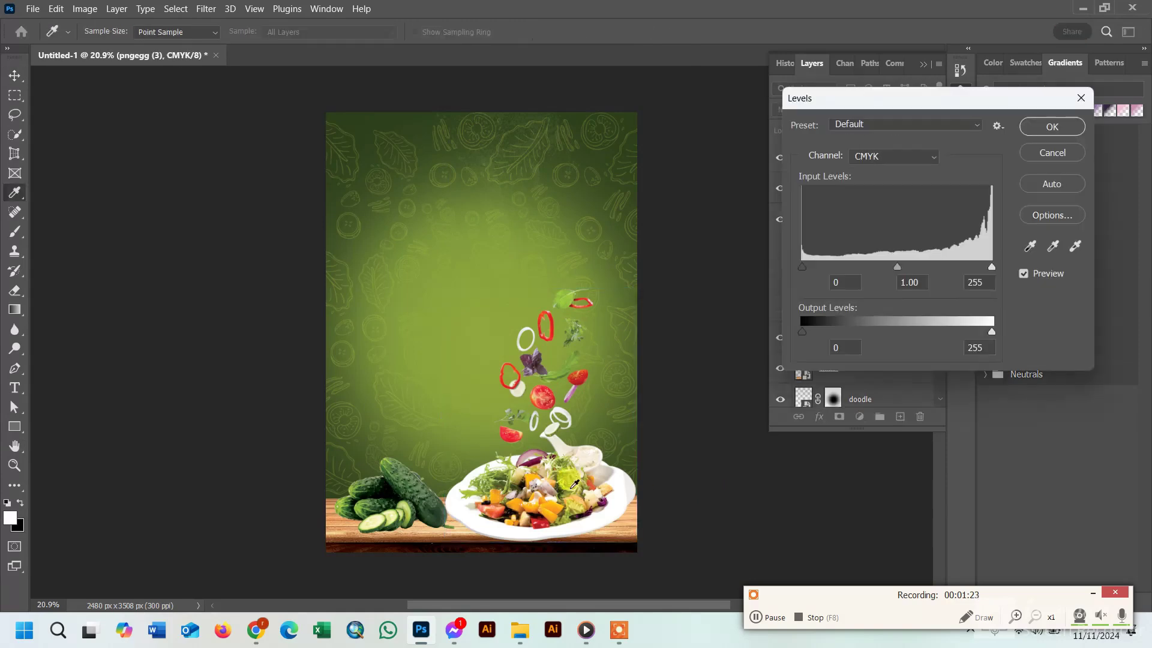
pyautogui.moveTo(804, 270); pyautogui.dragTo(855, 269)
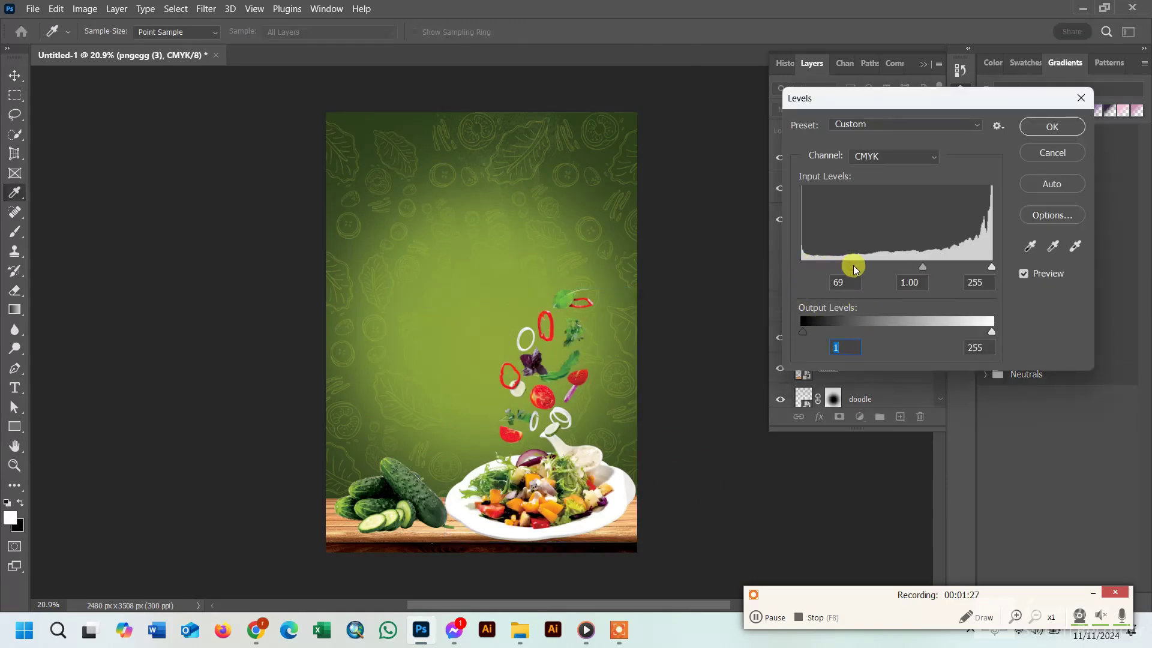
pyautogui.press('Return')
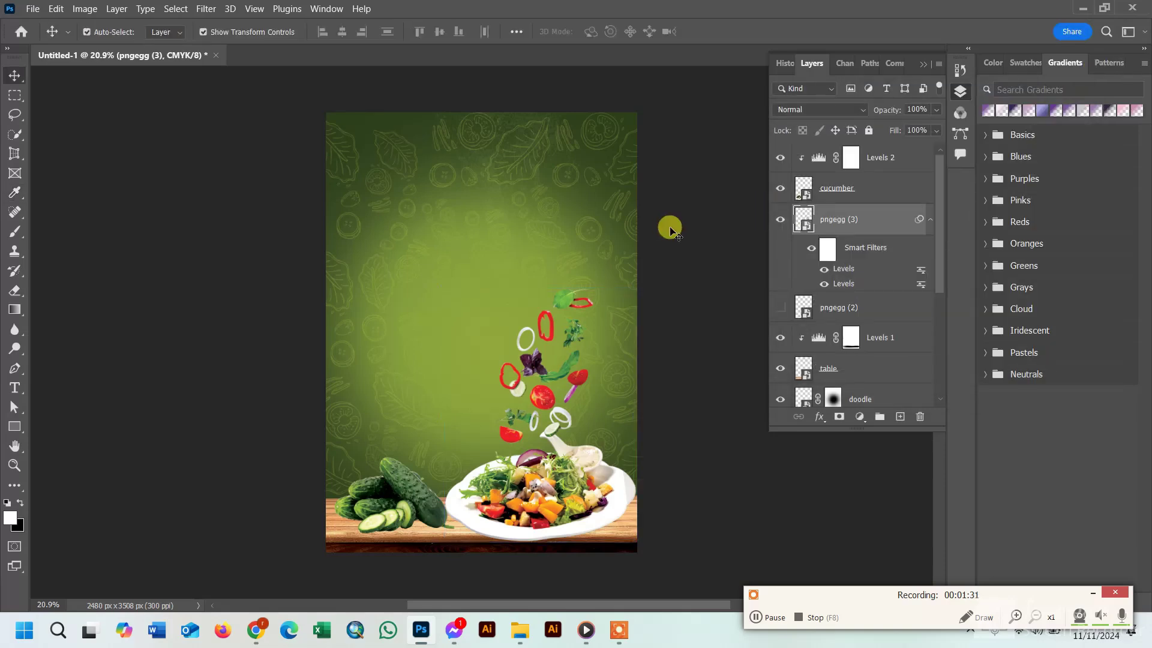
# Move the salad plate to the table's right end and bring the cucumbers up beside it
pyautogui.moveTo(438, 512); pyautogui.dragTo(437, 513)
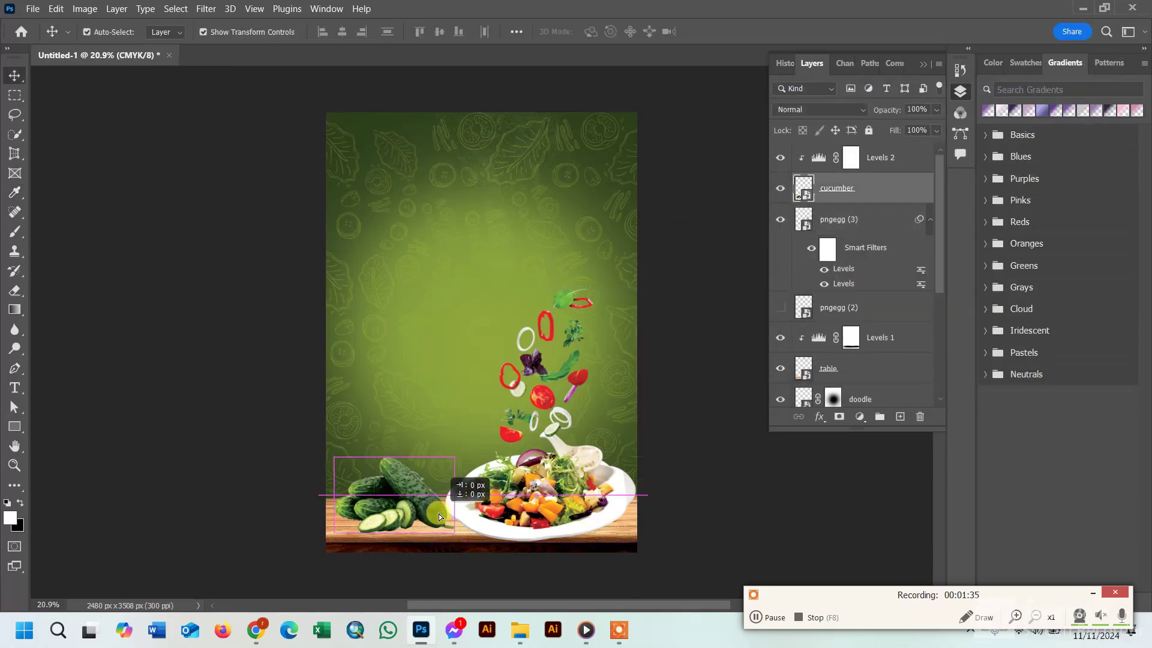
pyautogui.moveTo(603, 521); pyautogui.dragTo(639, 517)
pyautogui.moveTo(395, 500); pyautogui.dragTo(450, 498)
pyautogui.click(696, 445)
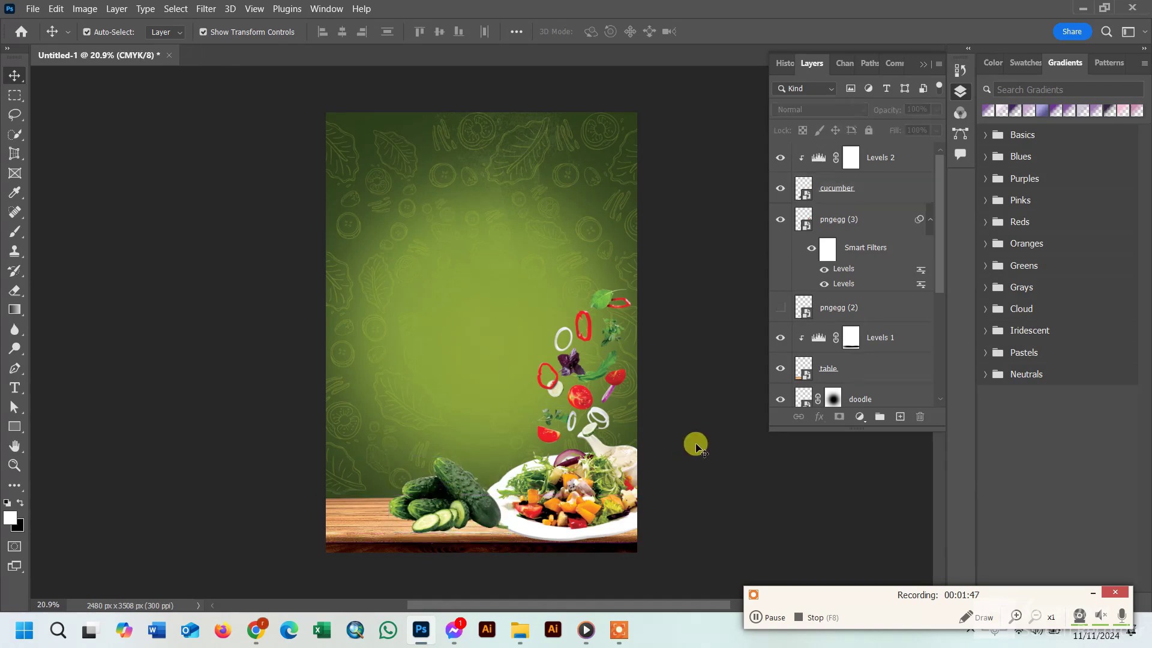
pyautogui.click(31, 9)
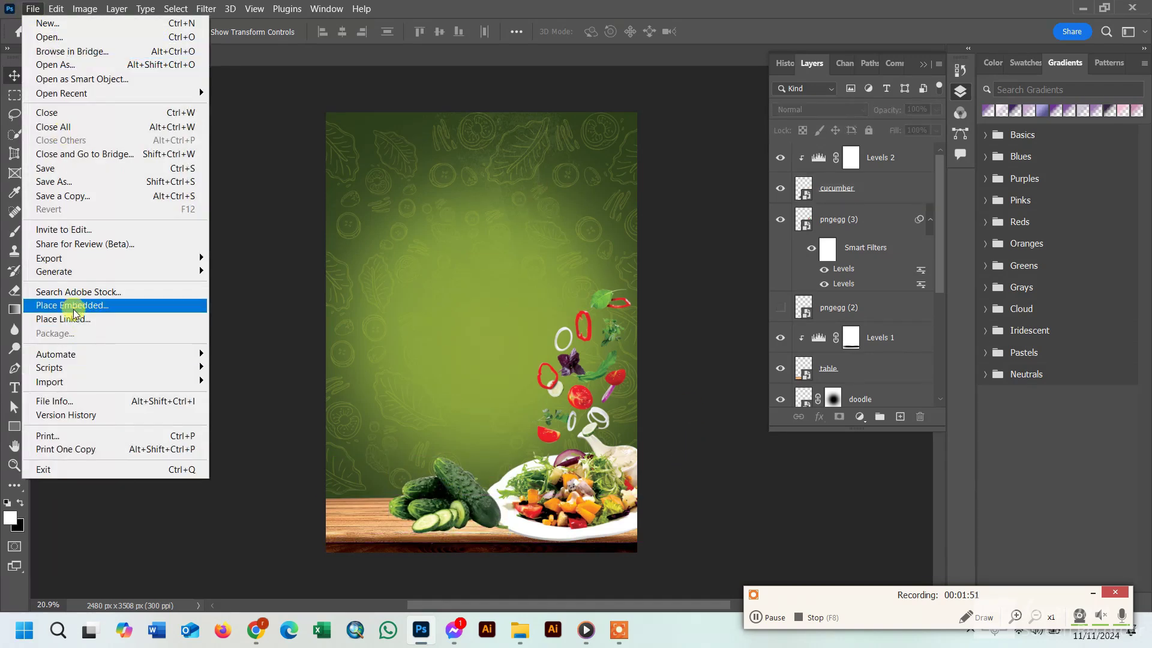
pyautogui.click(76, 300)
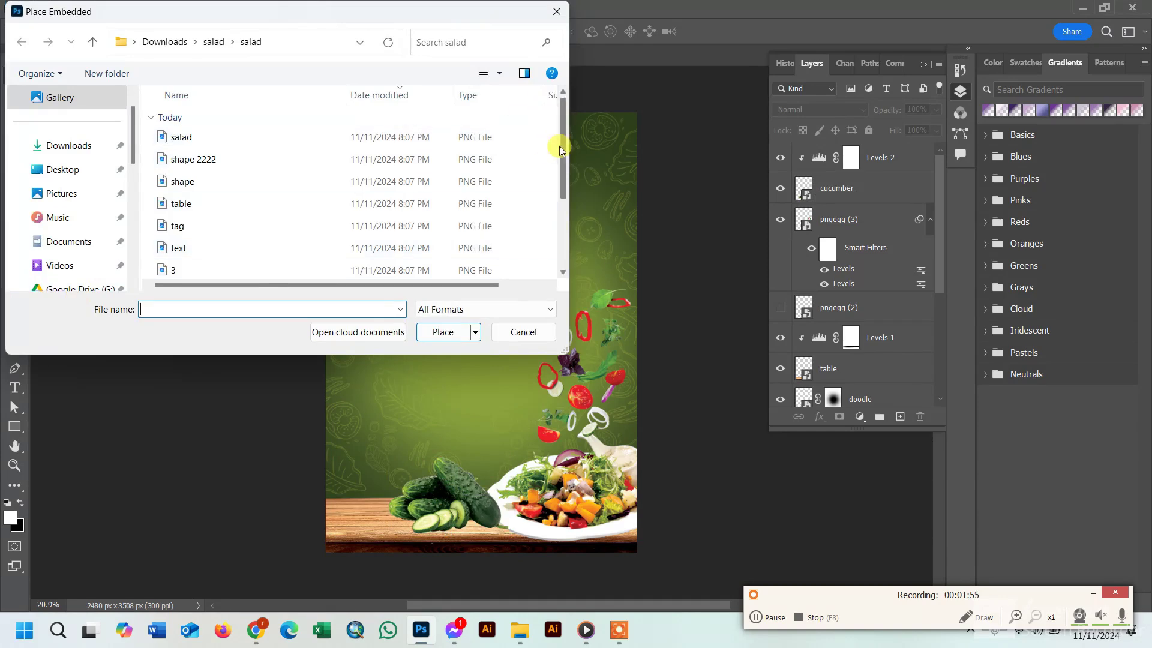
pyautogui.moveTo(560, 147); pyautogui.dragTo(567, 248)
pyautogui.click(519, 334)
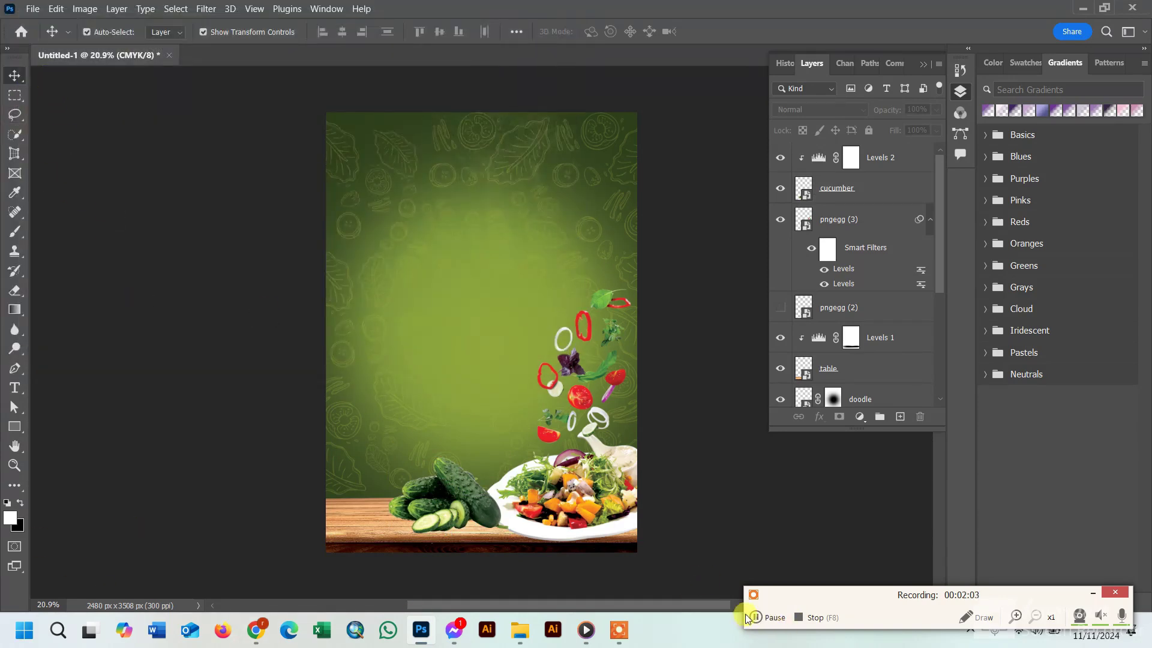
# Check the reference salad poster video in Chrome, return to Photoshop and move the cucumbers partly past the canvas's left edge
pyautogui.click(254, 631)
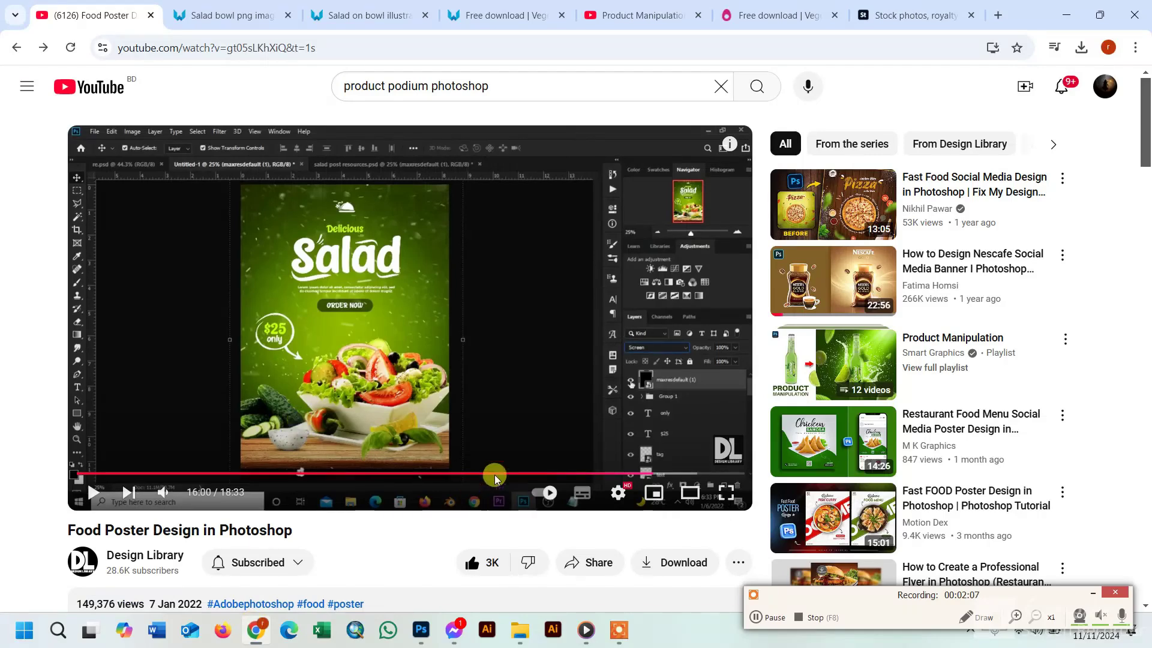
pyautogui.click(1065, 15)
pyautogui.moveTo(474, 515); pyautogui.dragTo(401, 482)
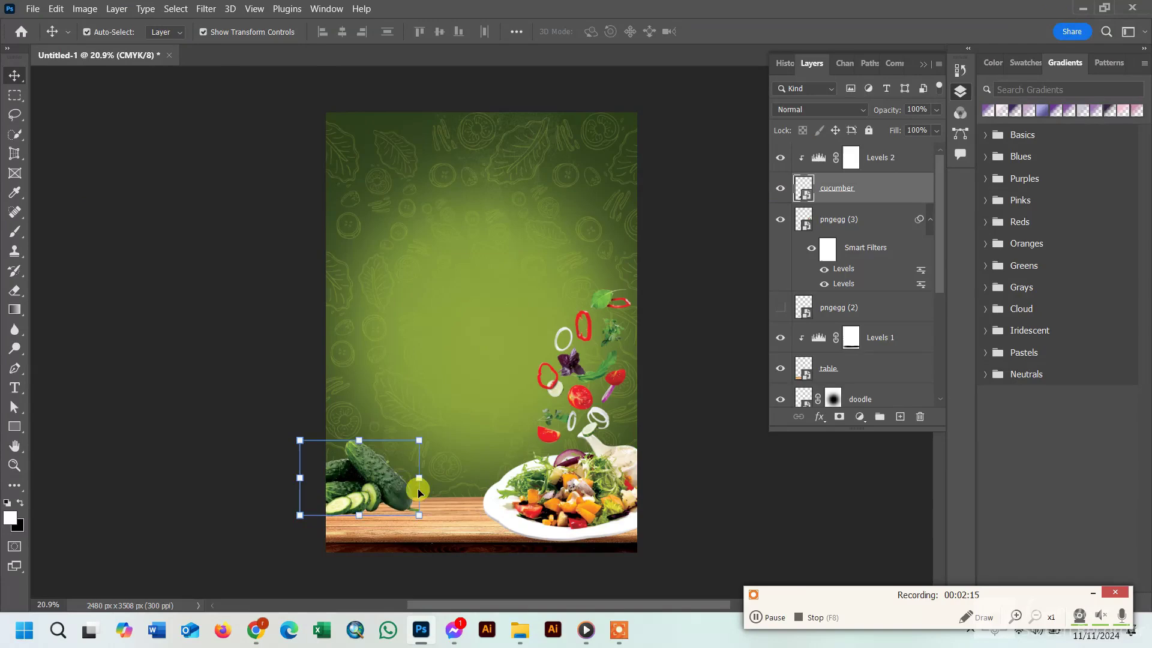
# Move the pngegg (3) salad plate to the middle beside the cucumbers, set its rotation to about -1.25° and commit
pyautogui.moveTo(638, 514); pyautogui.dragTo(533, 473)
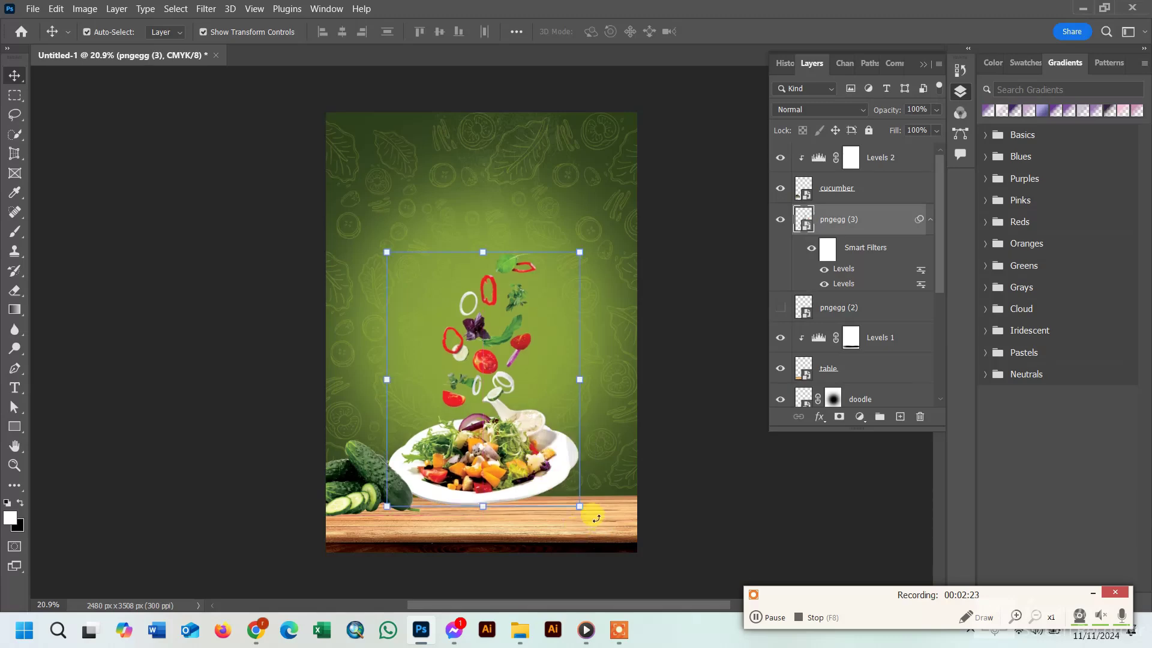
pyautogui.click(580, 507)
pyautogui.click(618, 257)
pyautogui.moveTo(614, 509)
pyautogui.mouseDown()
pyautogui.moveTo(600, 514)
pyautogui.moveTo(610, 523)
pyautogui.mouseUp()
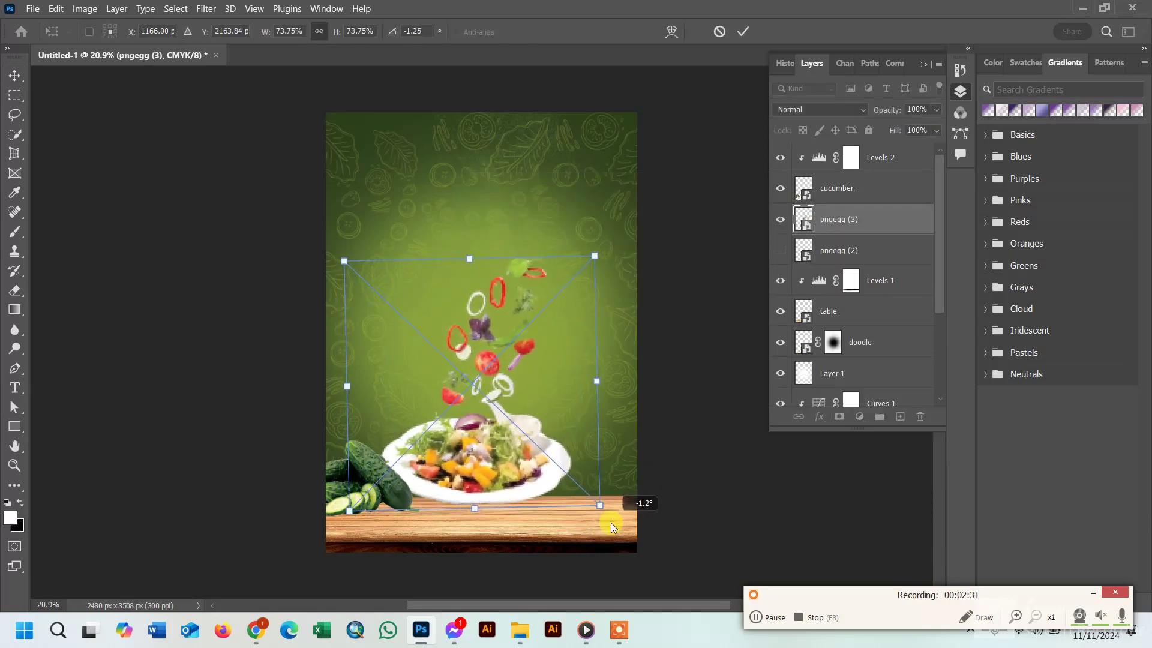
pyautogui.moveTo(515, 461); pyautogui.dragTo(525, 465)
pyautogui.click(741, 31)
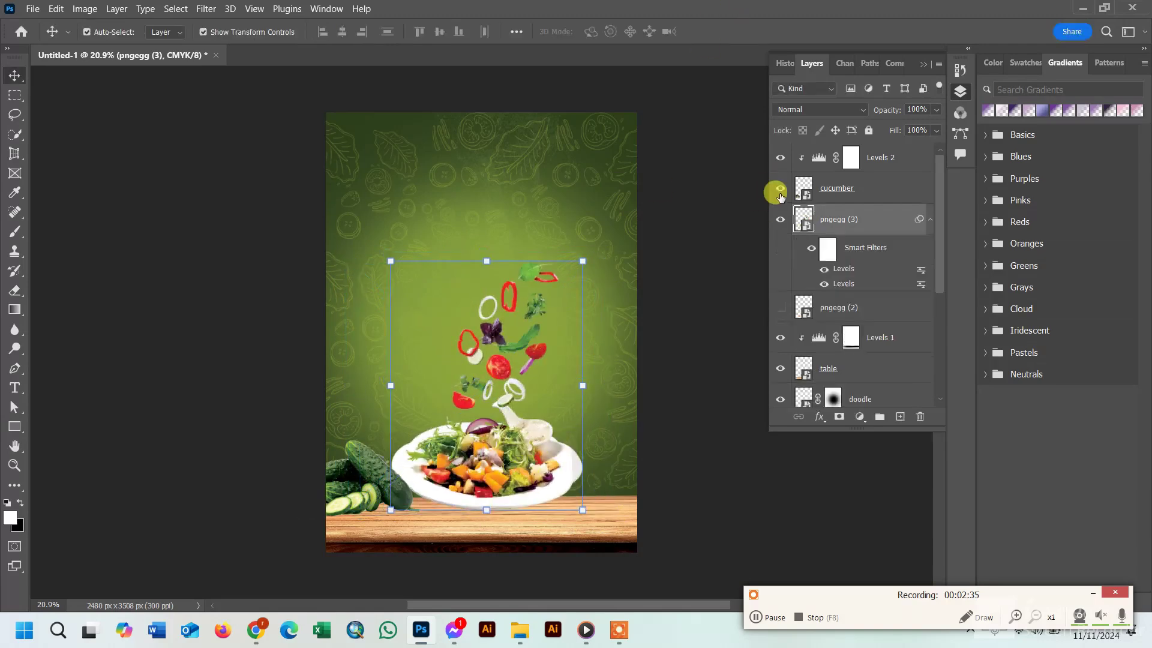
# Hide the pngegg (3) layer and show the pngegg (2) layer instead
pyautogui.click(780, 307)
pyautogui.click(780, 308)
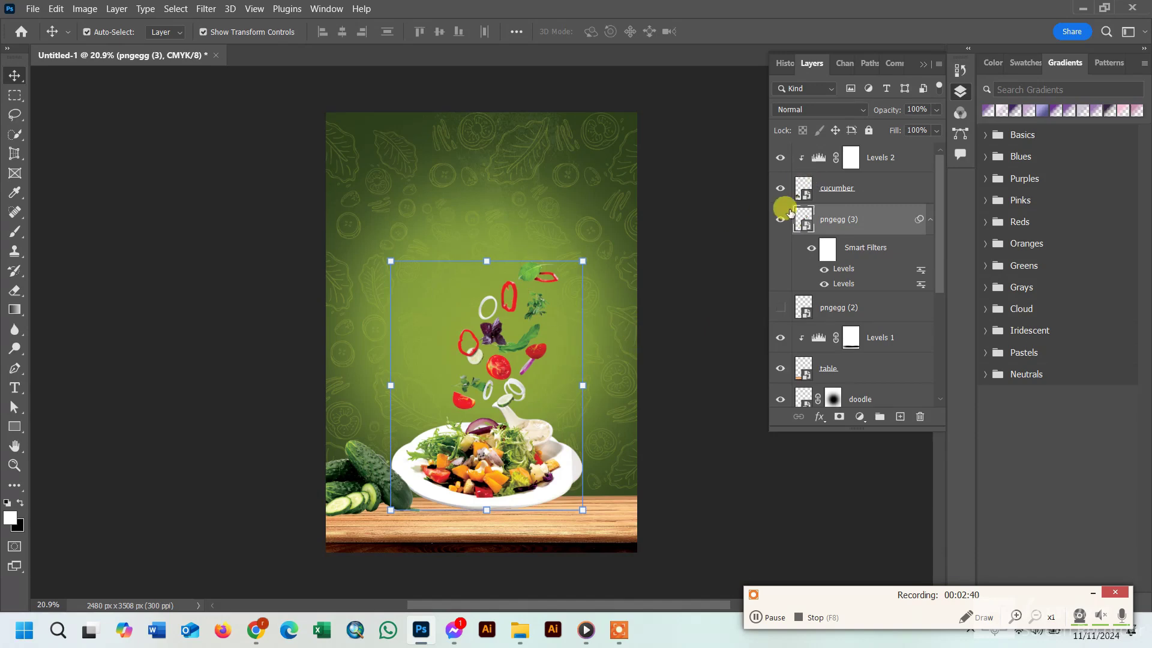
pyautogui.click(780, 219)
pyautogui.click(780, 307)
# Position the pngegg (2) salad plate beside the cucumbers, enlarge it to 102.36% and commit the transform
pyautogui.moveTo(509, 461); pyautogui.dragTo(477, 450)
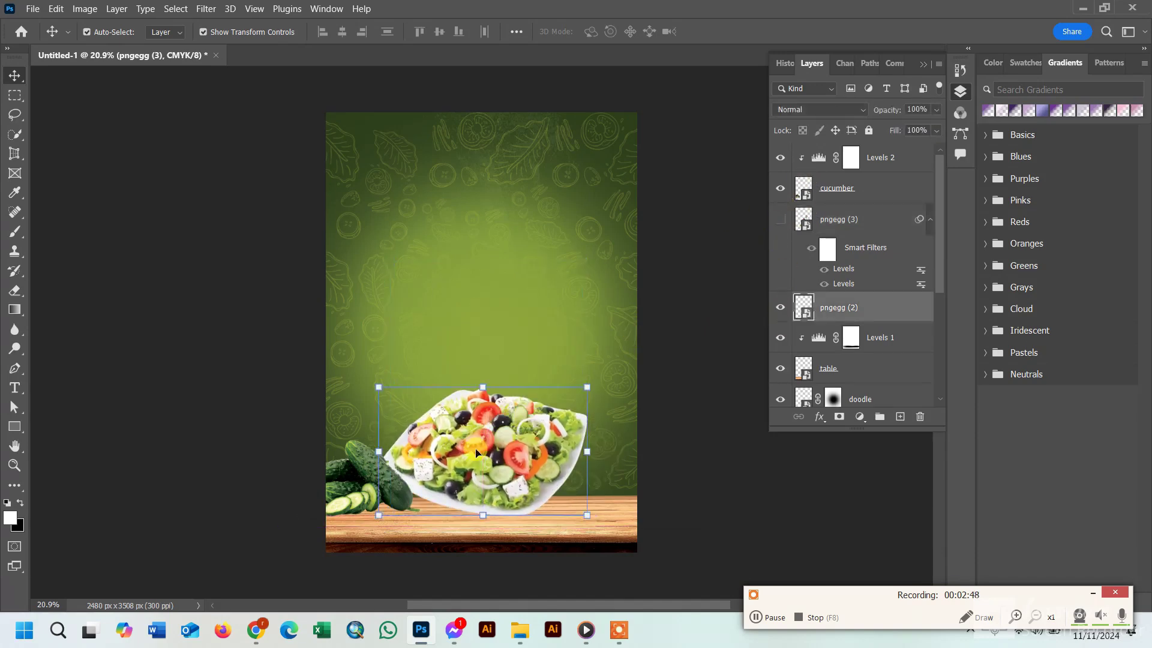
pyautogui.moveTo(587, 381); pyautogui.dragTo(583, 375)
pyautogui.moveTo(499, 320); pyautogui.dragTo(499, 284)
pyautogui.moveTo(492, 384); pyautogui.dragTo(481, 415)
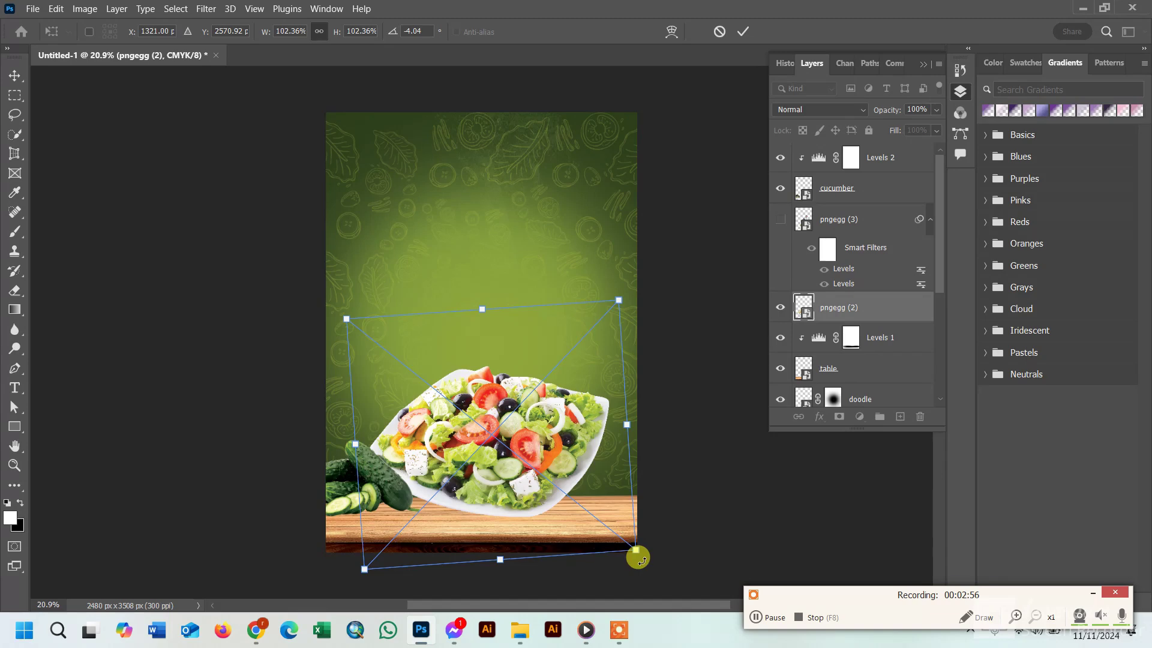
pyautogui.moveTo(635, 555); pyautogui.dragTo(625, 568)
pyautogui.click(743, 31)
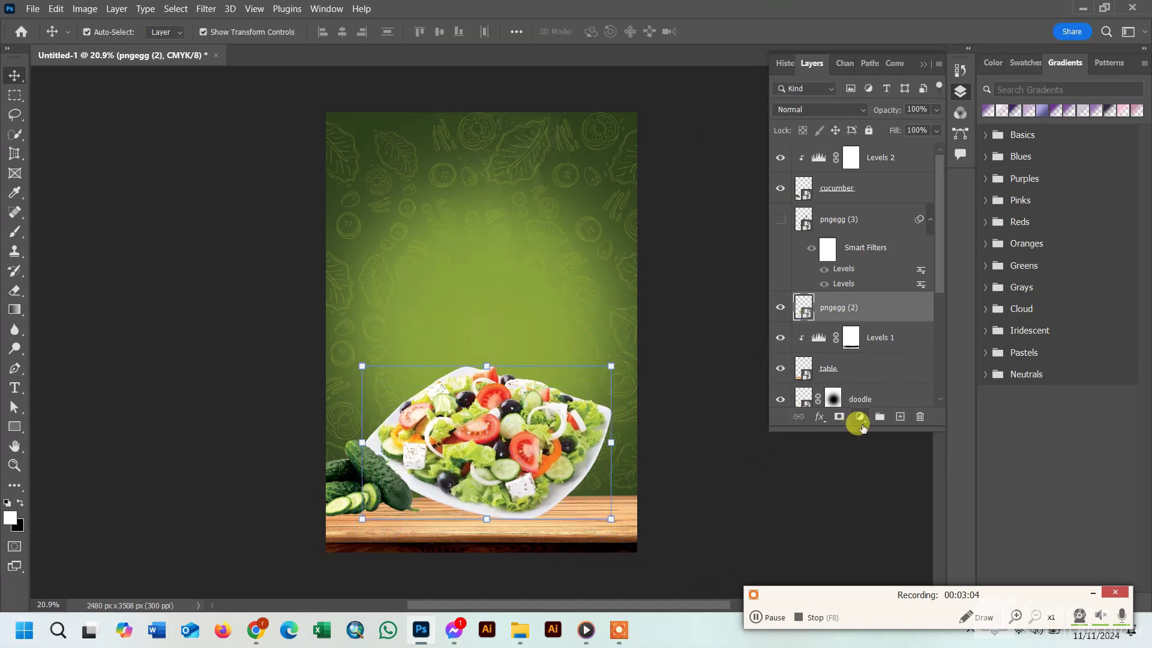
# Add a Levels adjustment clipped to the pngegg (2) salad plate and raise its black input level to deepen the shadows
pyautogui.click(859, 417)
pyautogui.click(881, 223)
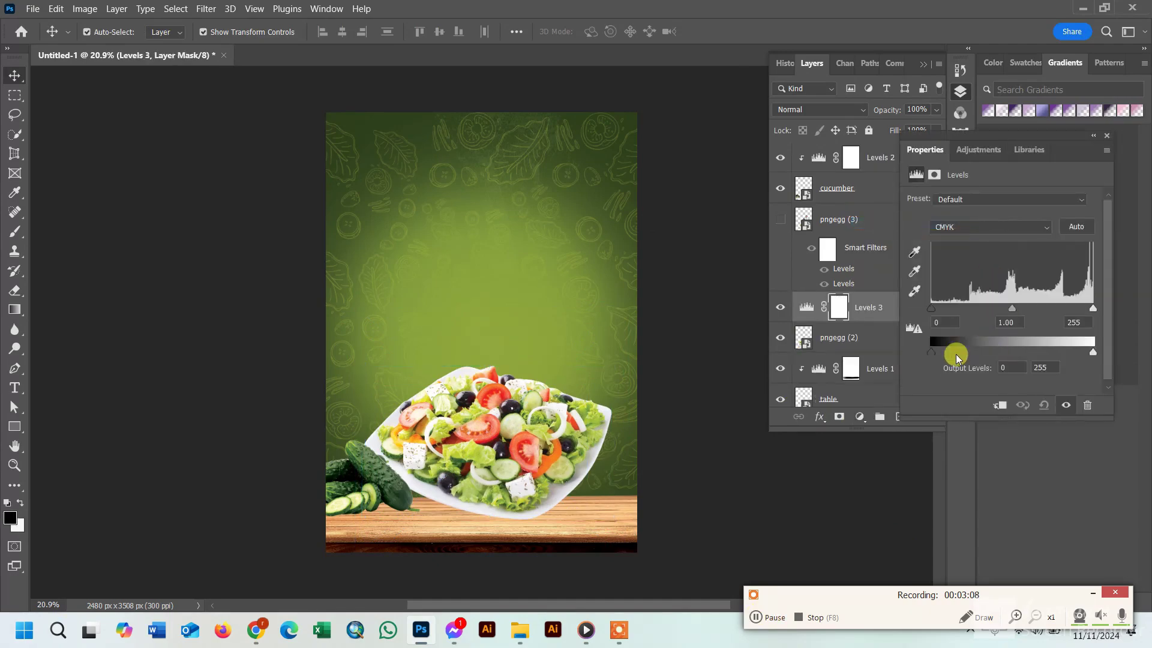
pyautogui.click(999, 405)
pyautogui.moveTo(932, 308); pyautogui.dragTo(1039, 310)
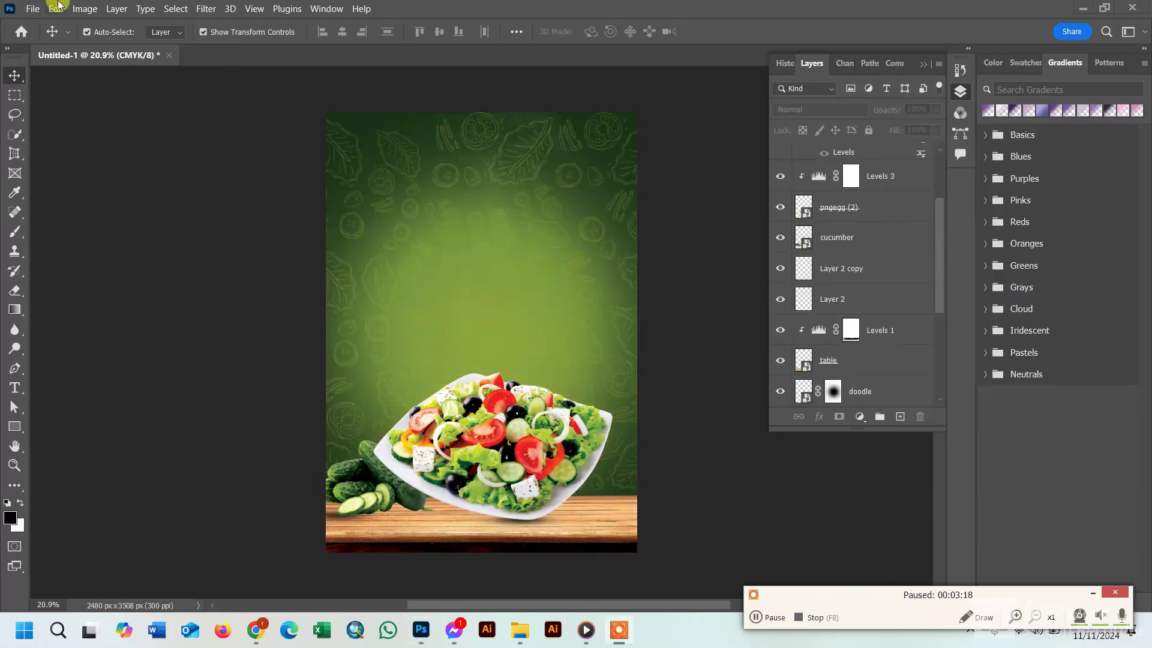
# Place the dark particle image maxresdefault (1) from the salad folder as an embedded object, showing the files as thumbnails to find it
pyautogui.click(33, 8)
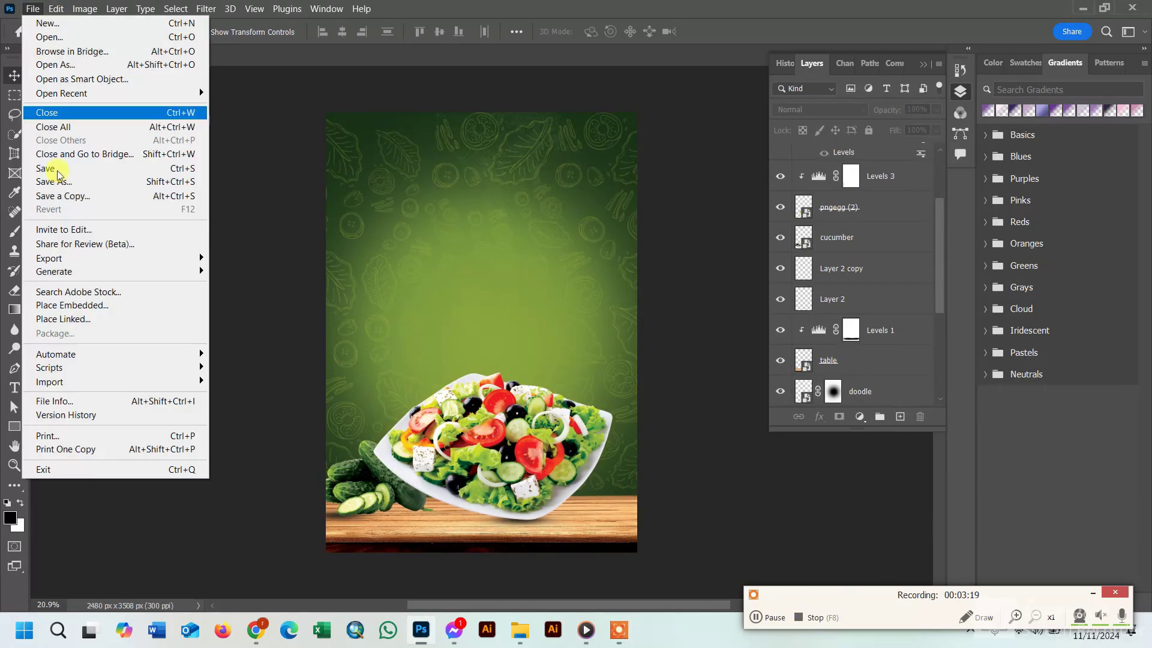
pyautogui.click(75, 298)
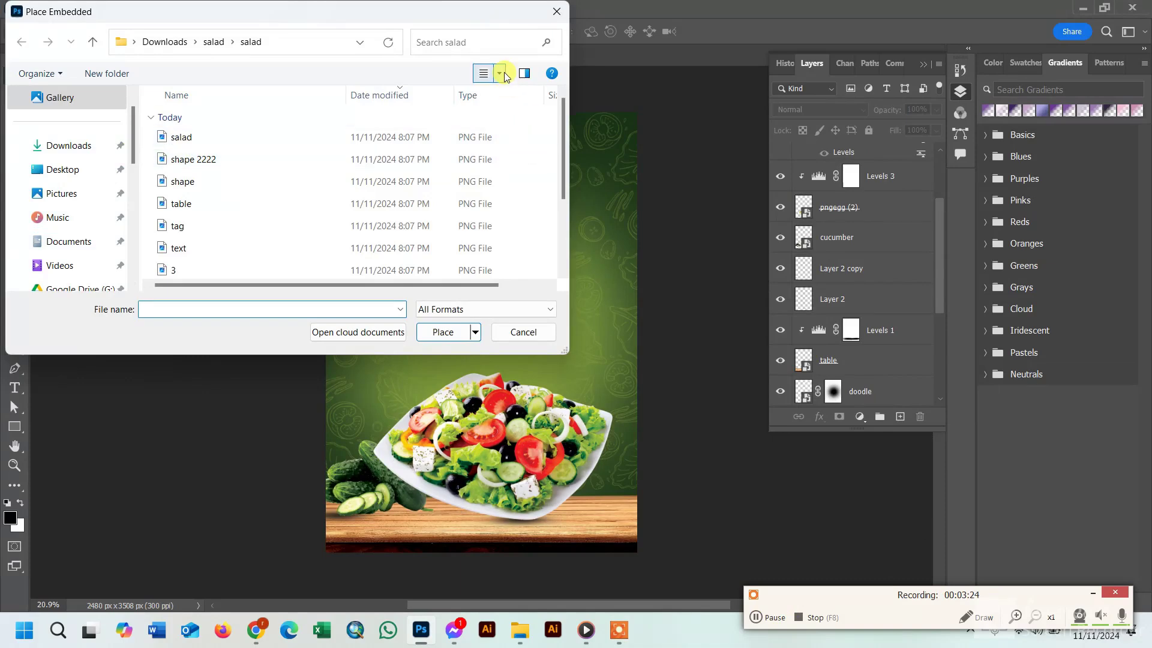
pyautogui.scroll(-2, 542, 286)
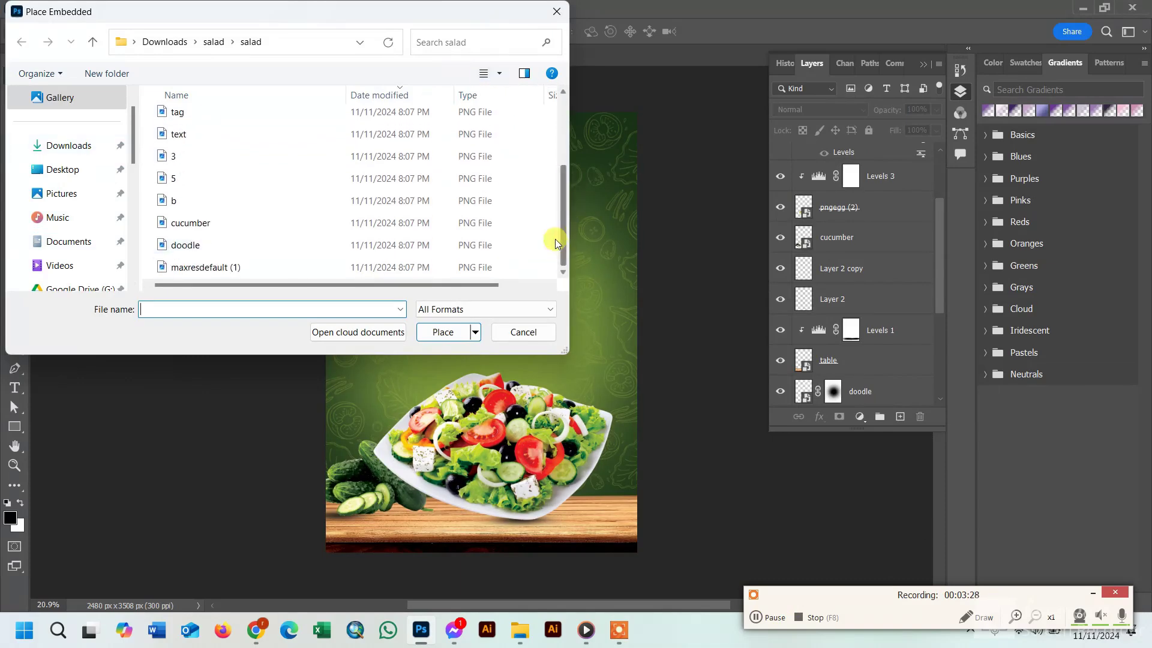
pyautogui.moveTo(561, 237); pyautogui.dragTo(570, 155)
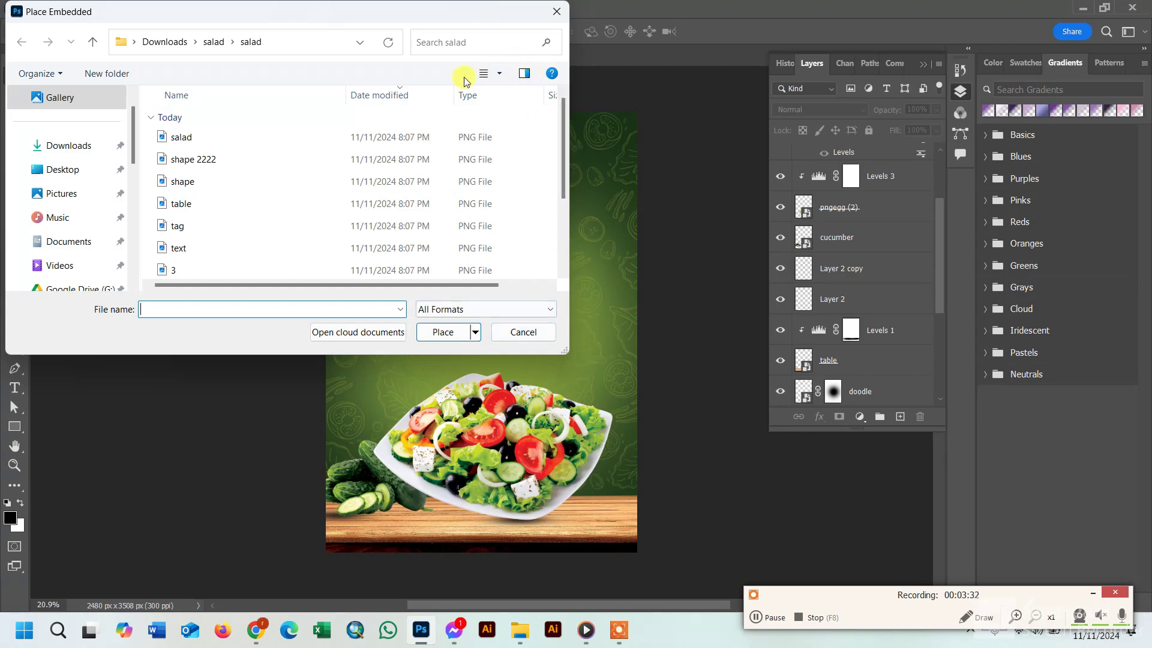
pyautogui.click(499, 73)
pyautogui.click(553, 65)
pyautogui.click(413, 198)
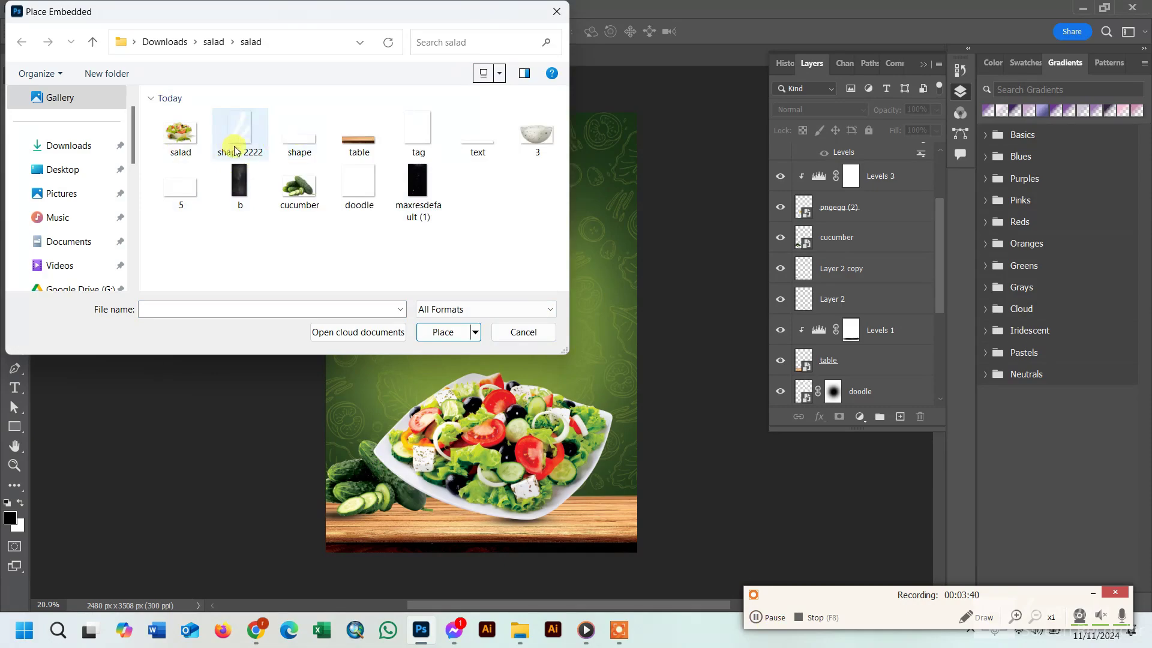
pyautogui.click(418, 200)
pyautogui.click(457, 331)
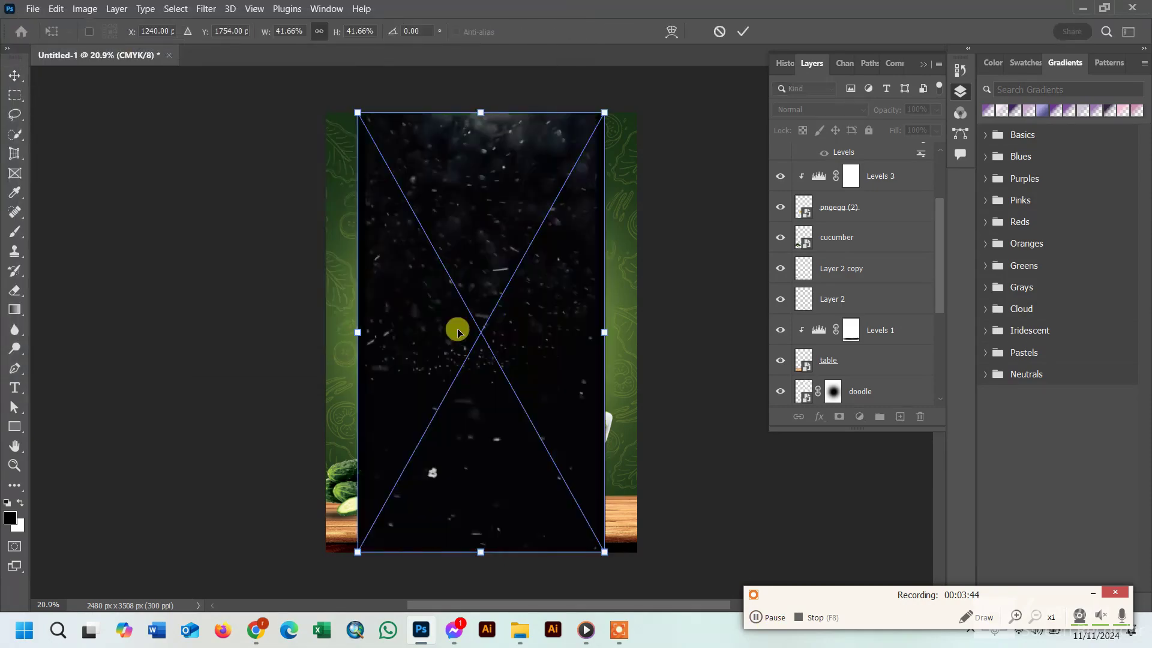
# Enlarge the maxresdefault (1) overlay to 58% so it covers the whole canvas, and commit the transform
pyautogui.moveTo(940, 229); pyautogui.dragTo(937, 143)
pyautogui.click(842, 152)
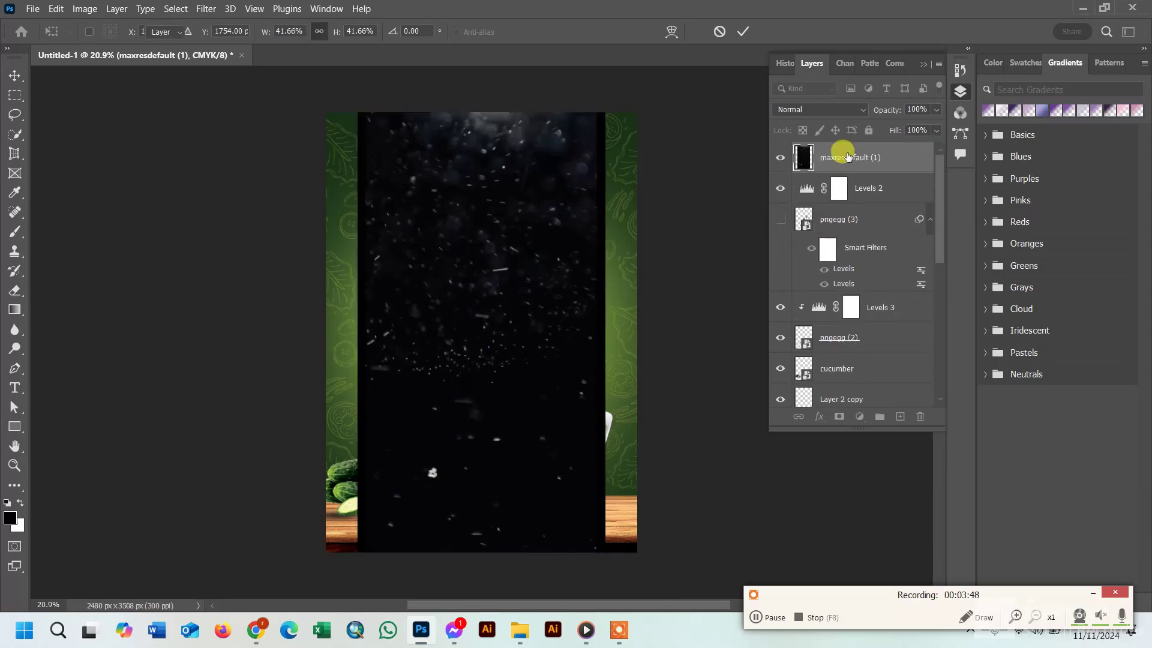
pyautogui.hotkey('ctrl', 't')
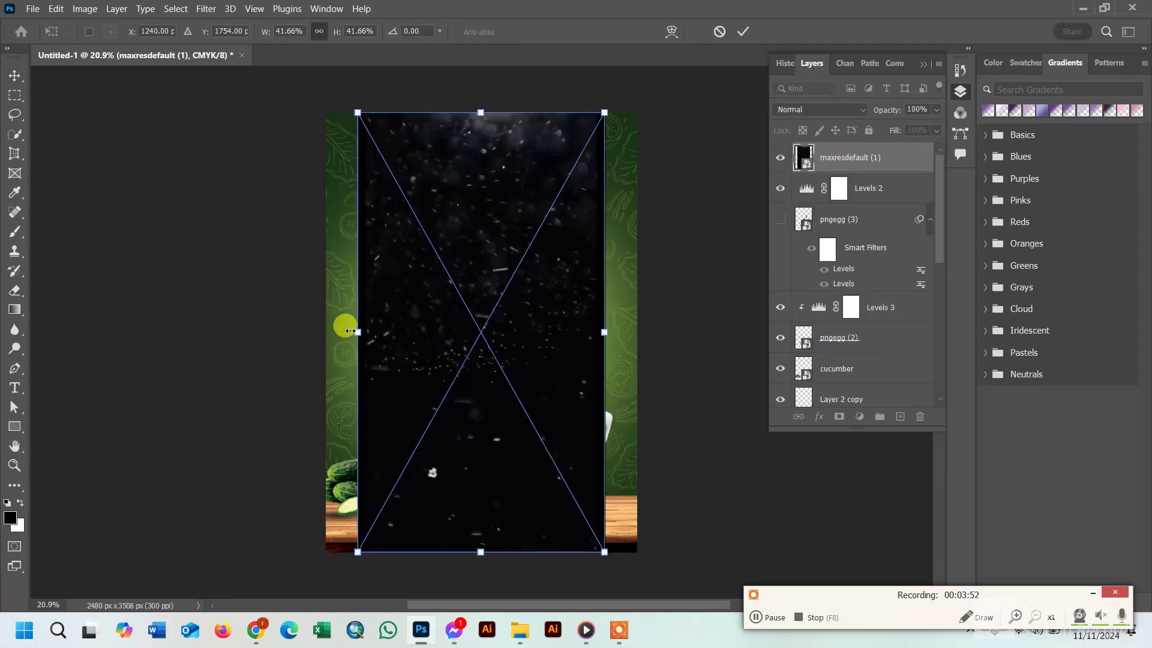
pyautogui.moveTo(354, 332); pyautogui.dragTo(292, 331)
pyautogui.moveTo(603, 331); pyautogui.dragTo(636, 331)
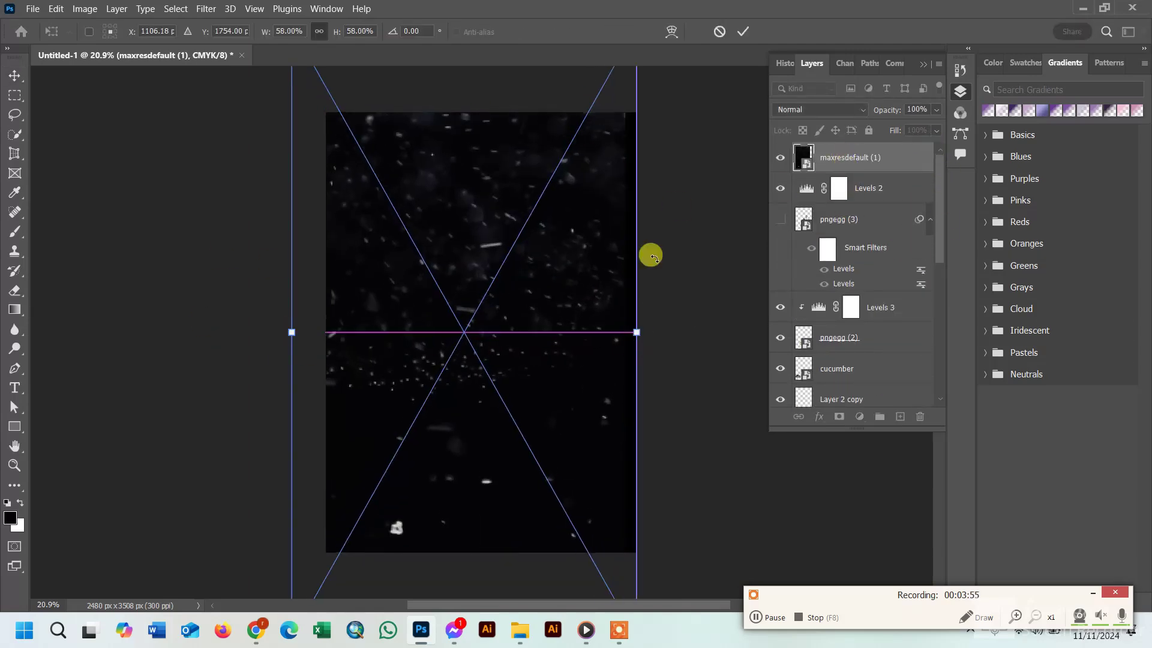
pyautogui.click(742, 31)
# Set the maxresdefault (1) overlay's blend mode to Soft Light and adjust its opacity, trying 38%
pyautogui.click(840, 109)
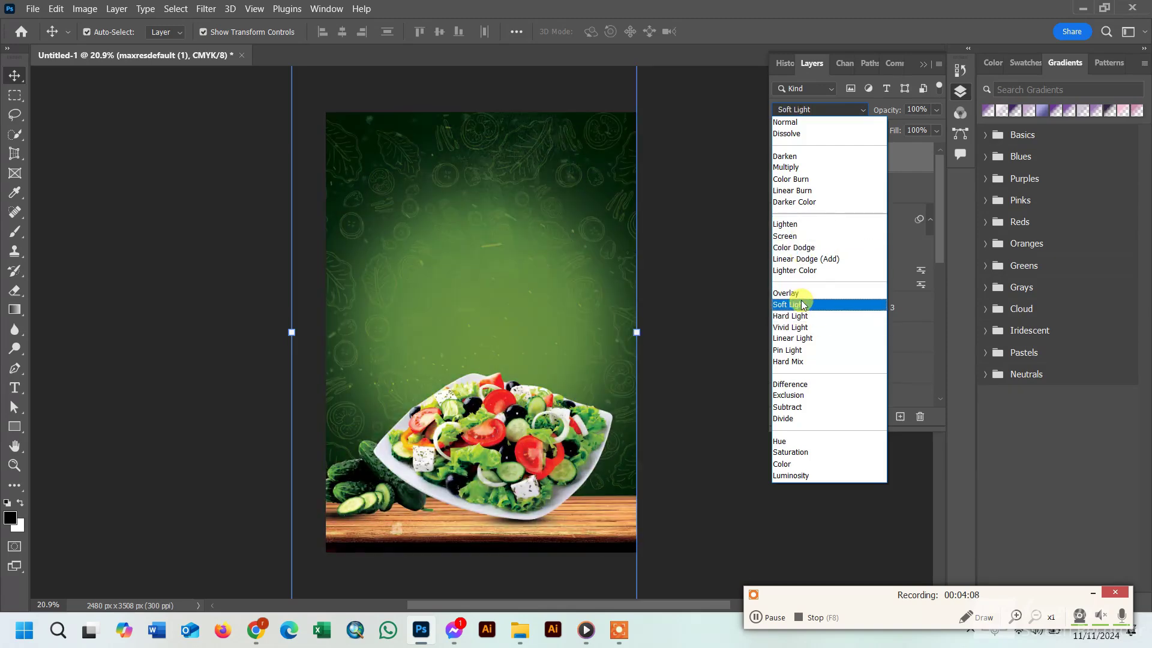
pyautogui.click(803, 304)
pyautogui.click(935, 109)
pyautogui.click(892, 126)
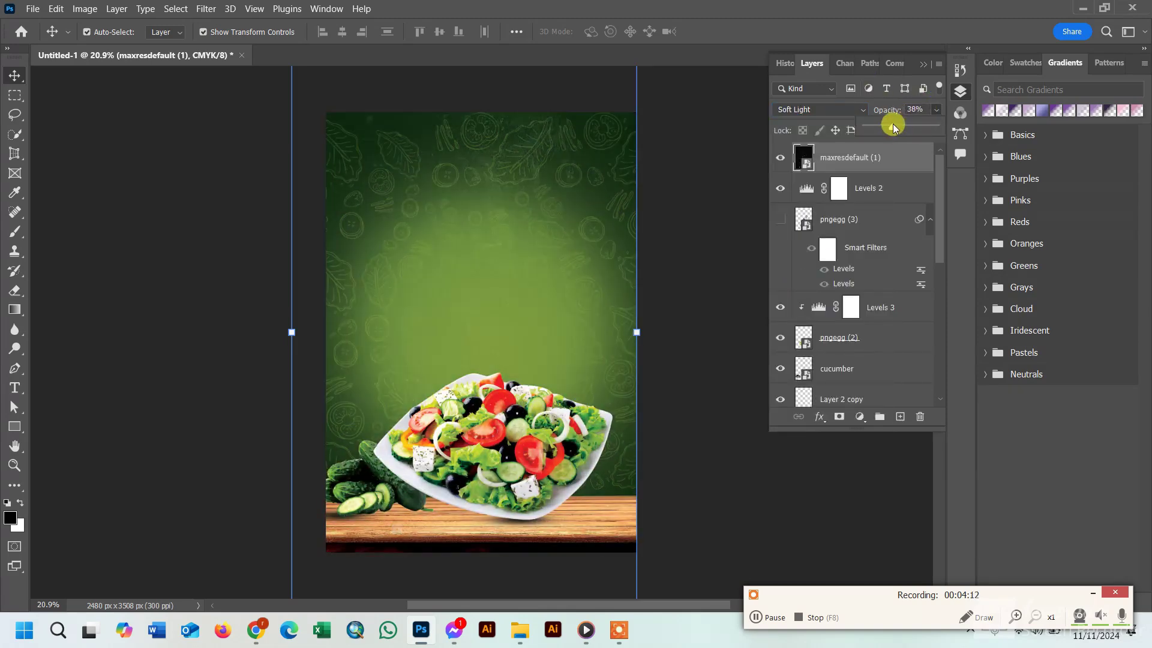
pyautogui.moveTo(906, 135); pyautogui.dragTo(944, 121)
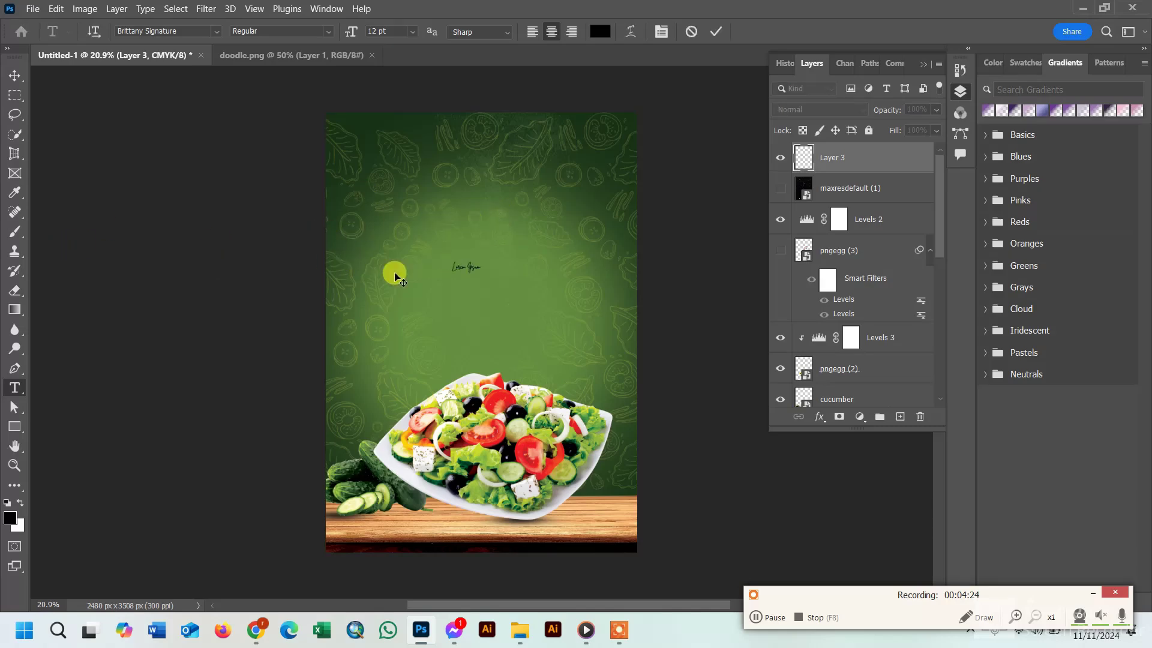
# Add the text "Vegetables" in the green area above the salad and set its font size to 72 pt
pyautogui.click(466, 268)
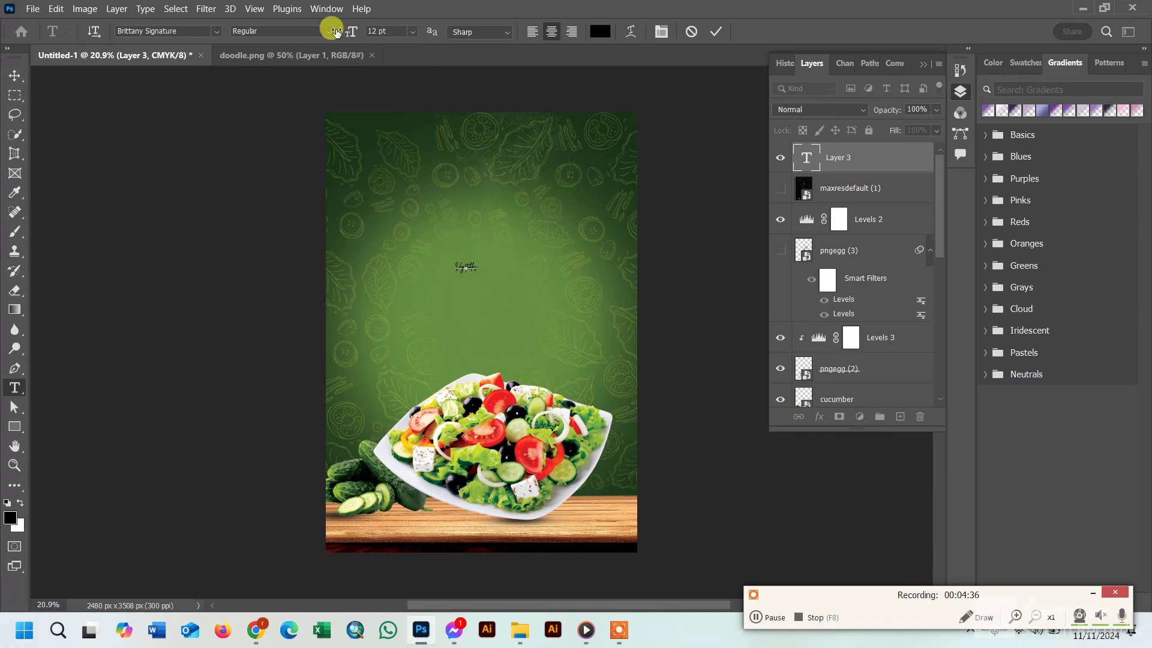
pyautogui.click(662, 31)
pyautogui.click(855, 224)
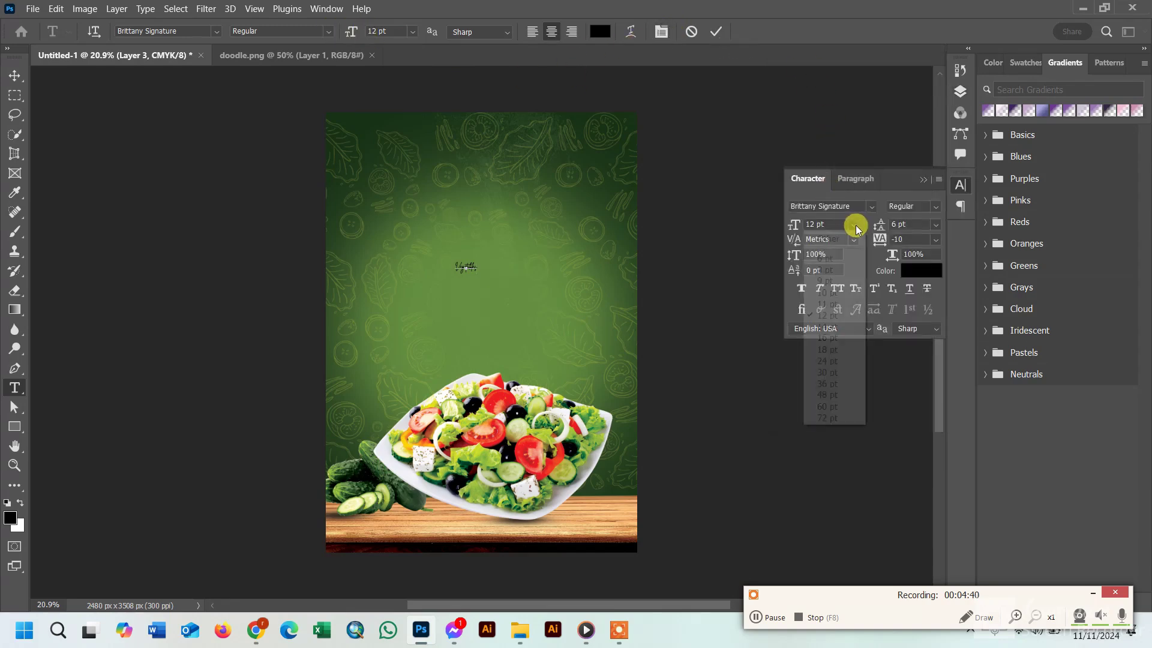
pyautogui.click(833, 416)
pyautogui.moveTo(474, 260); pyautogui.dragTo(457, 258)
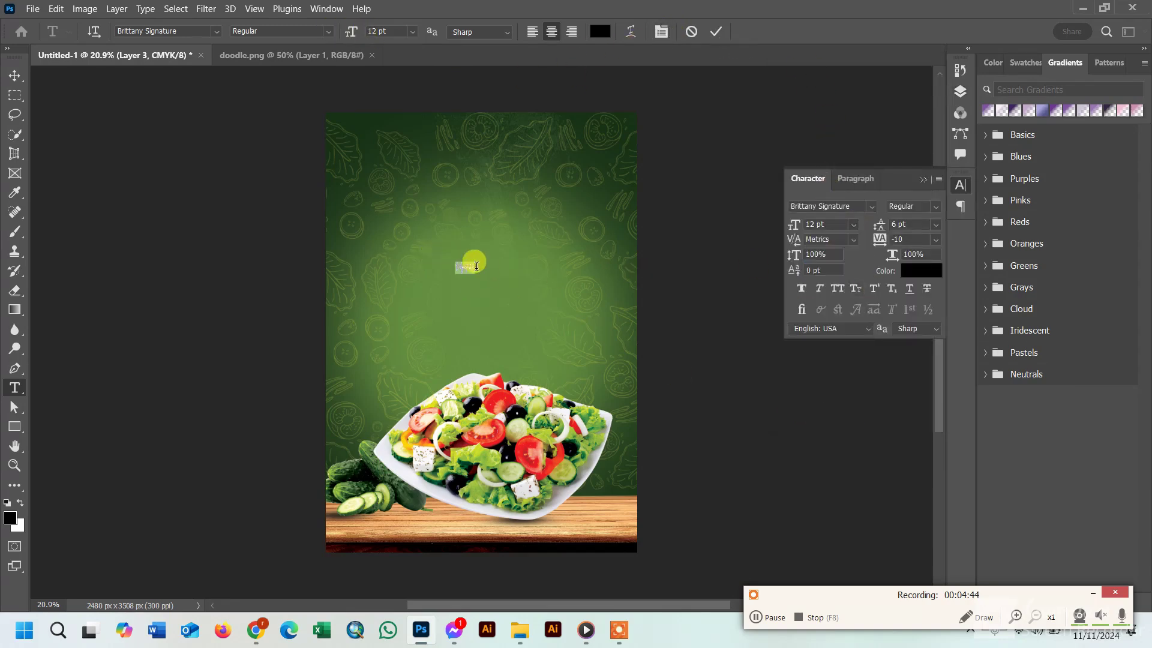
pyautogui.click(853, 224)
pyautogui.click(830, 416)
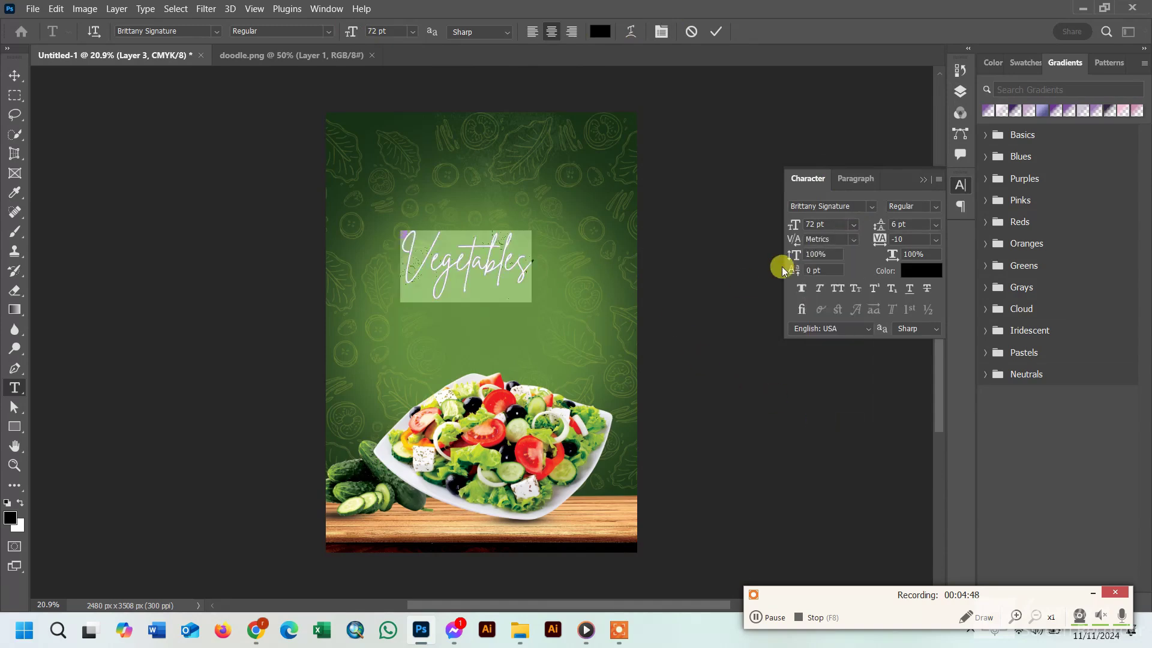
# Change the Vegetables text to the Stabillo Medium font at 120 pt and move it up toward the upper part of the poster
pyautogui.click(520, 630)
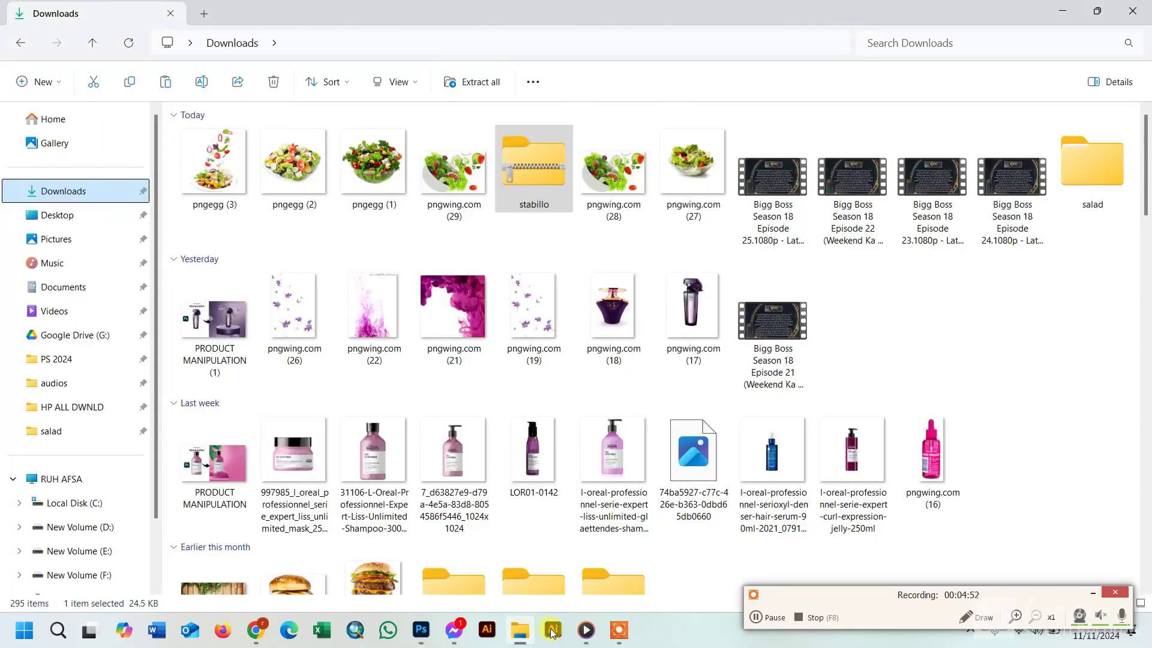
pyautogui.click(418, 629)
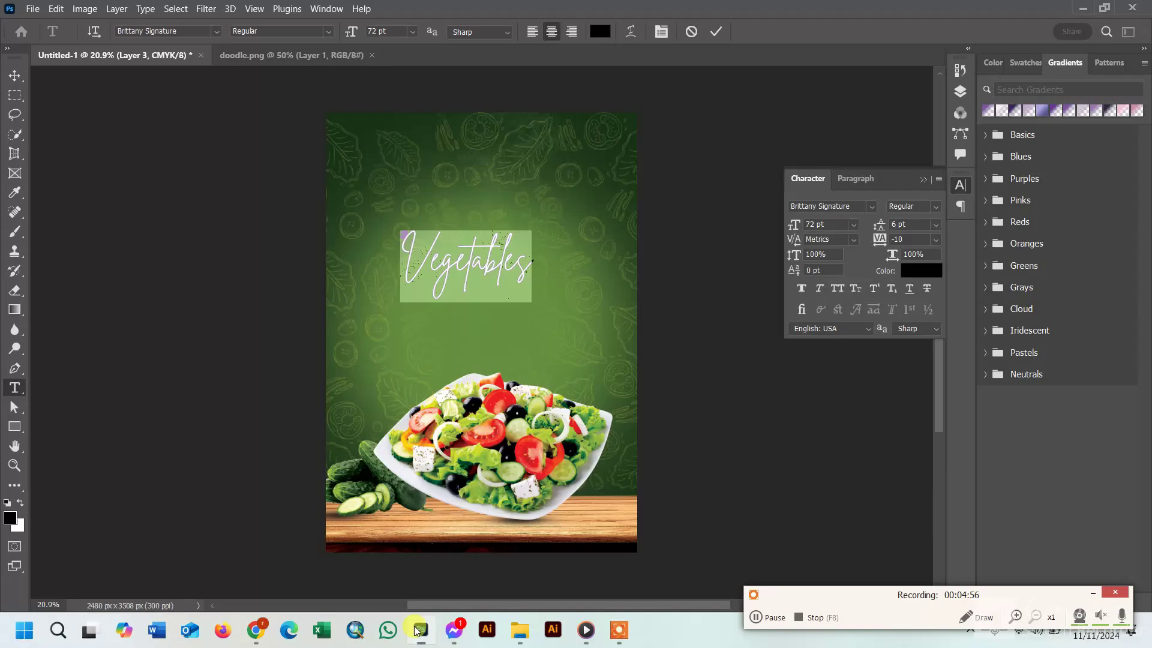
pyautogui.click(858, 210)
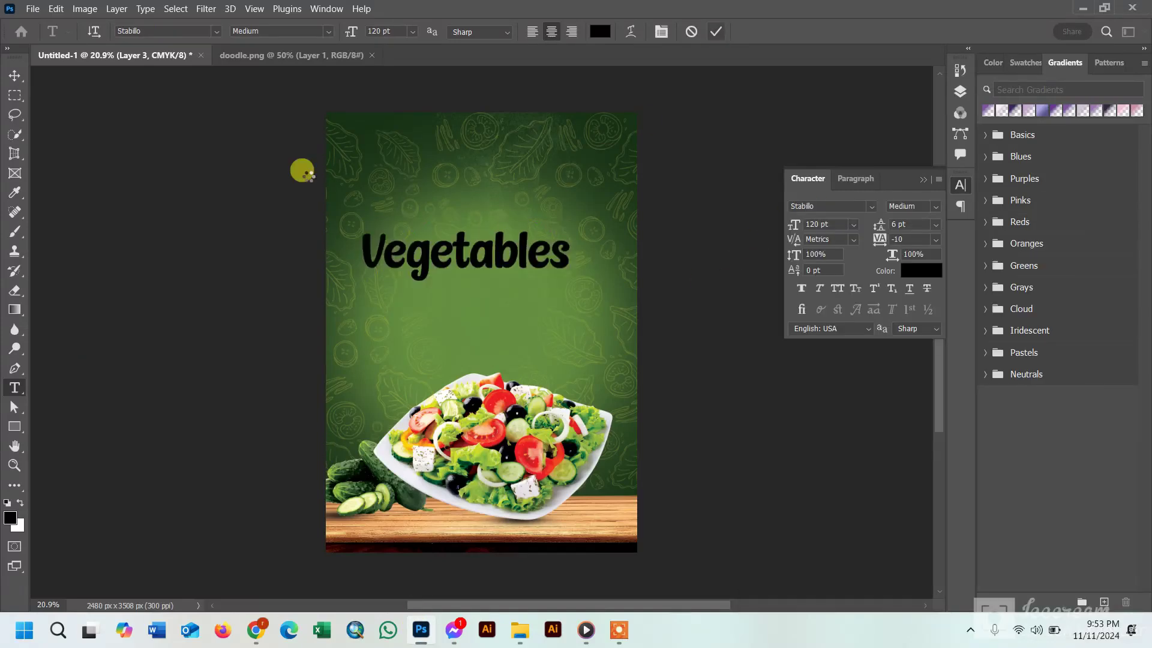
pyautogui.press('Escape')
pyautogui.press('v')
pyautogui.moveTo(506, 254); pyautogui.dragTo(523, 208)
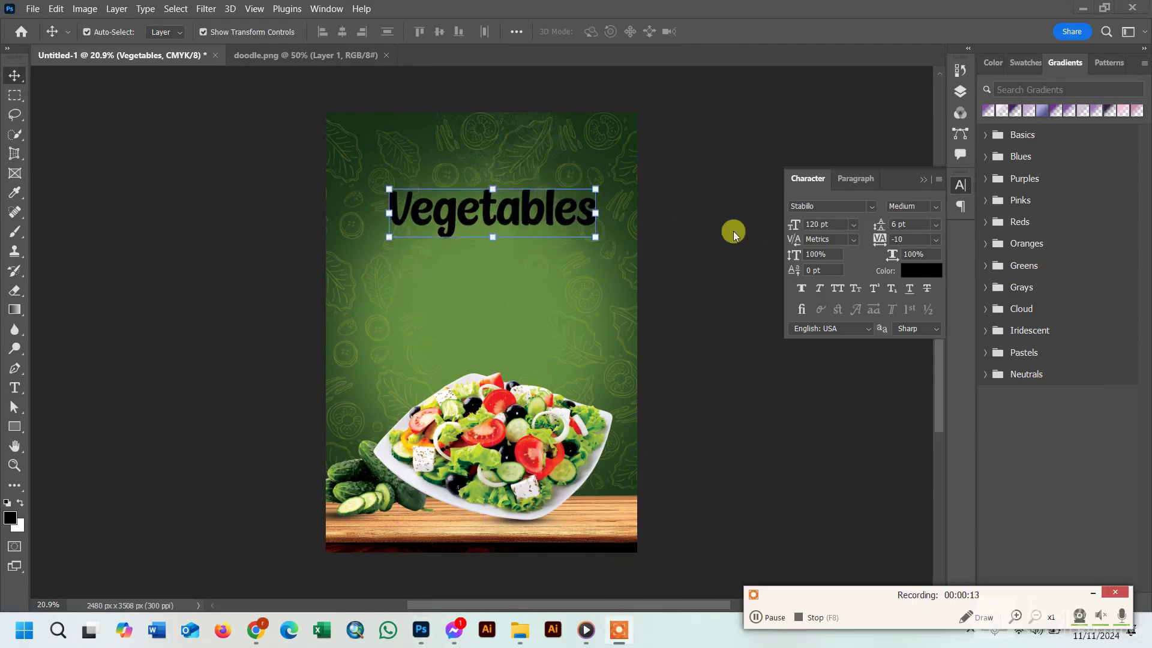
# Recolor the Vegetables heading to near-white #fafffd and center it horizontally on the poster
pyautogui.click(920, 270)
pyautogui.moveTo(758, 92); pyautogui.dragTo(730, 66)
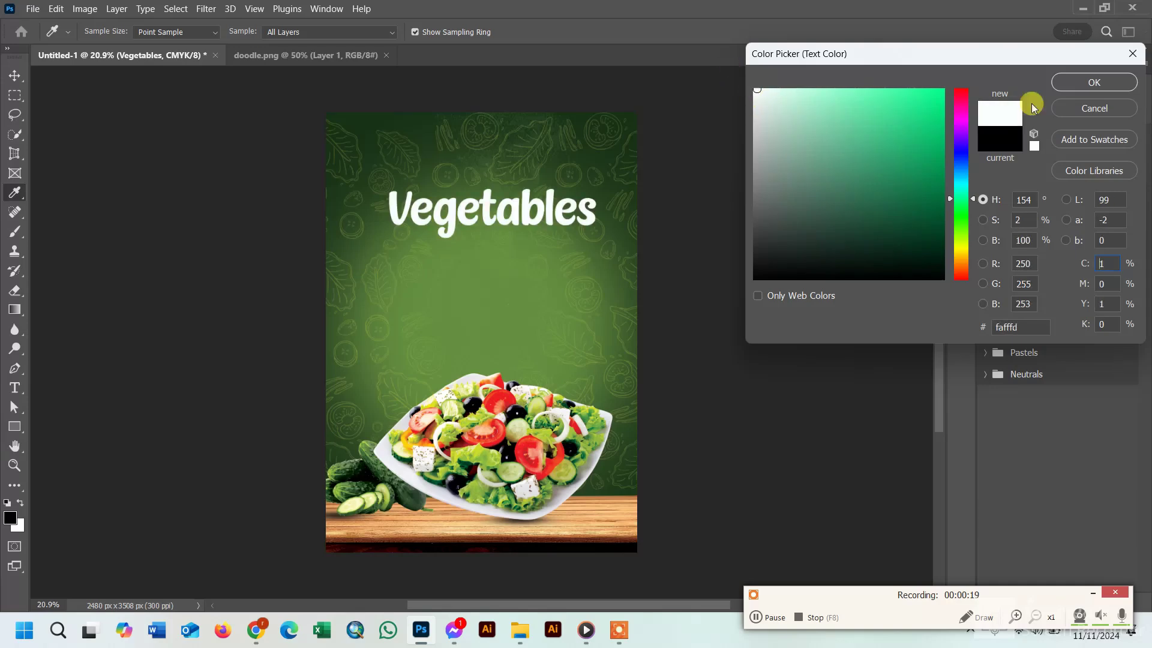
pyautogui.click(1094, 83)
pyautogui.moveTo(527, 206); pyautogui.dragTo(519, 214)
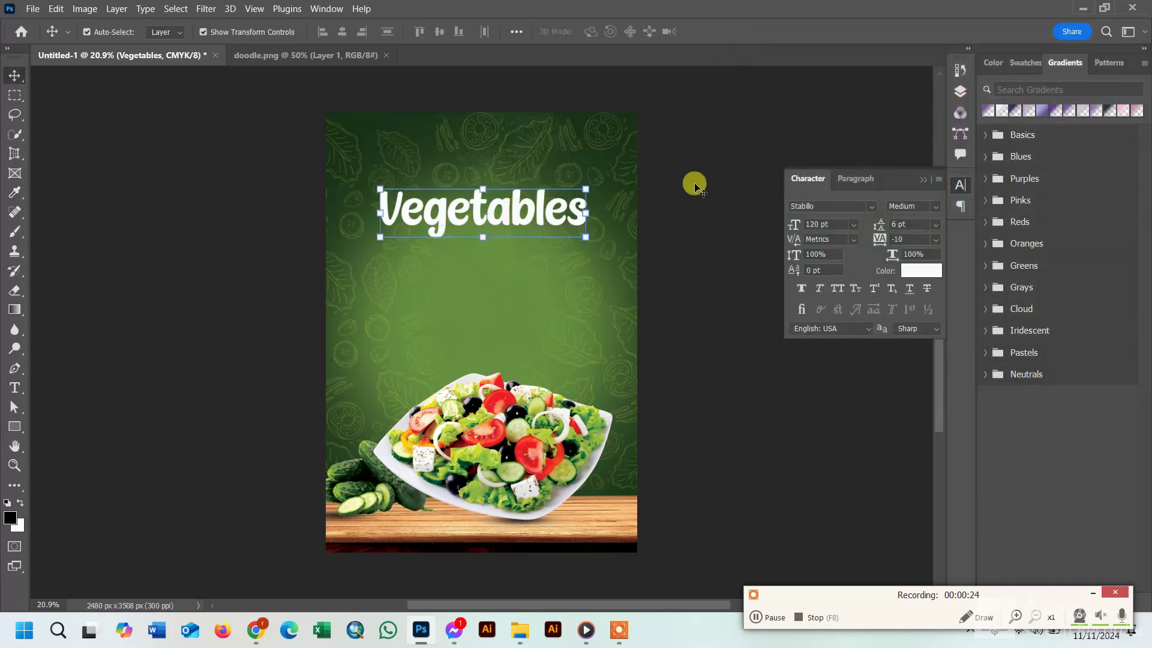
pyautogui.click(694, 184)
pyautogui.doubleClick(807, 180)
pyautogui.click(469, 215)
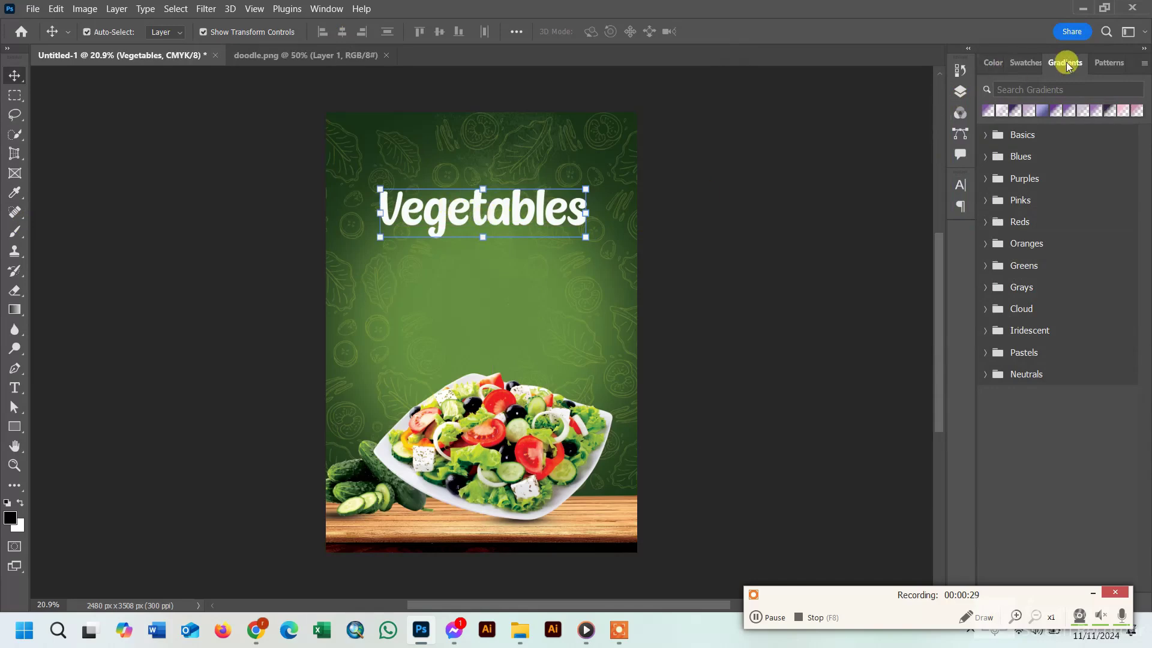
# Duplicate the Vegetables text layer as "salad" and place the copy centered just below the original heading
pyautogui.click(960, 91)
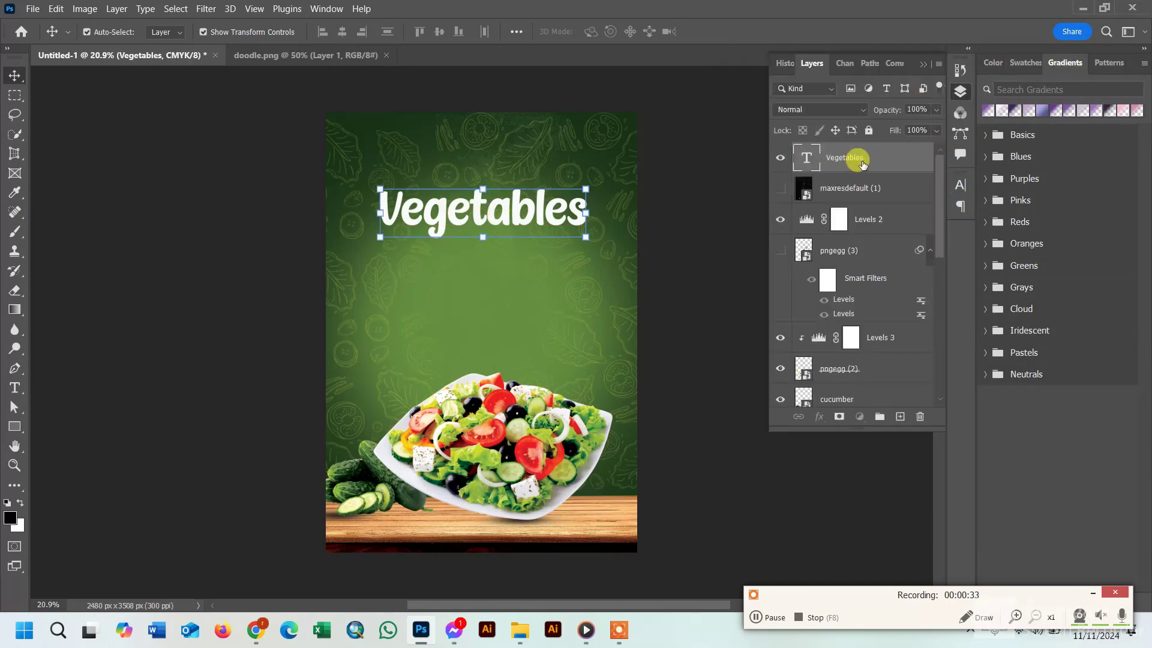
pyautogui.hotkey('ctrl', 'j')
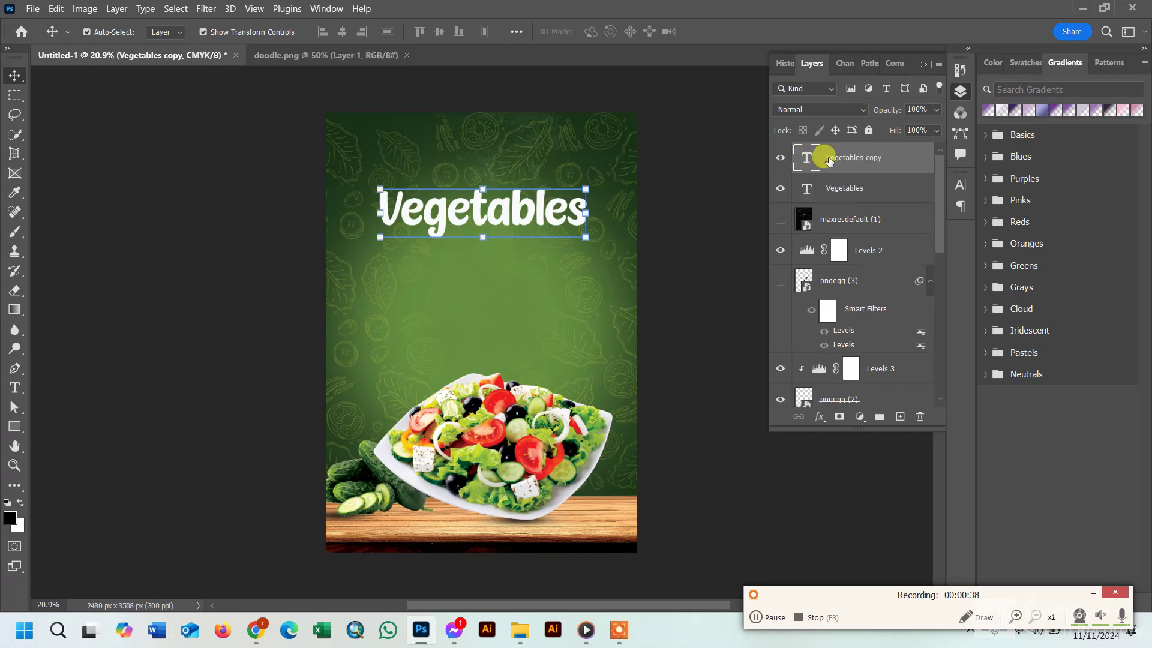
pyautogui.doubleClick(804, 159)
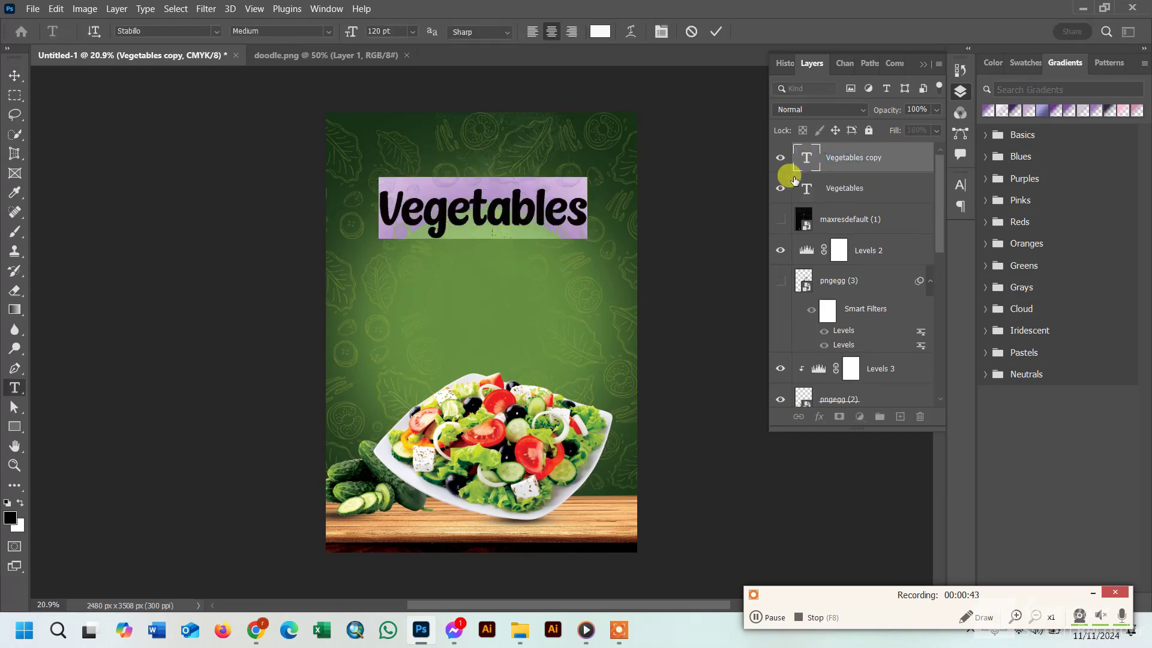
pyautogui.write('s')
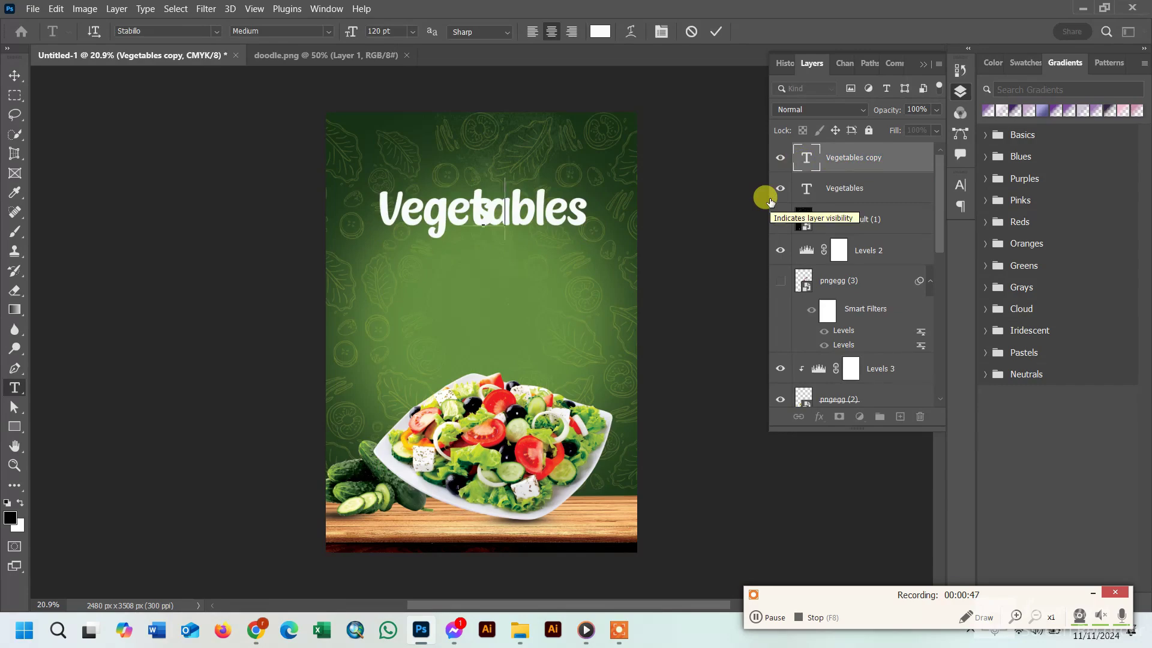
pyautogui.write('alad')
pyautogui.click(721, 30)
pyautogui.press('v')
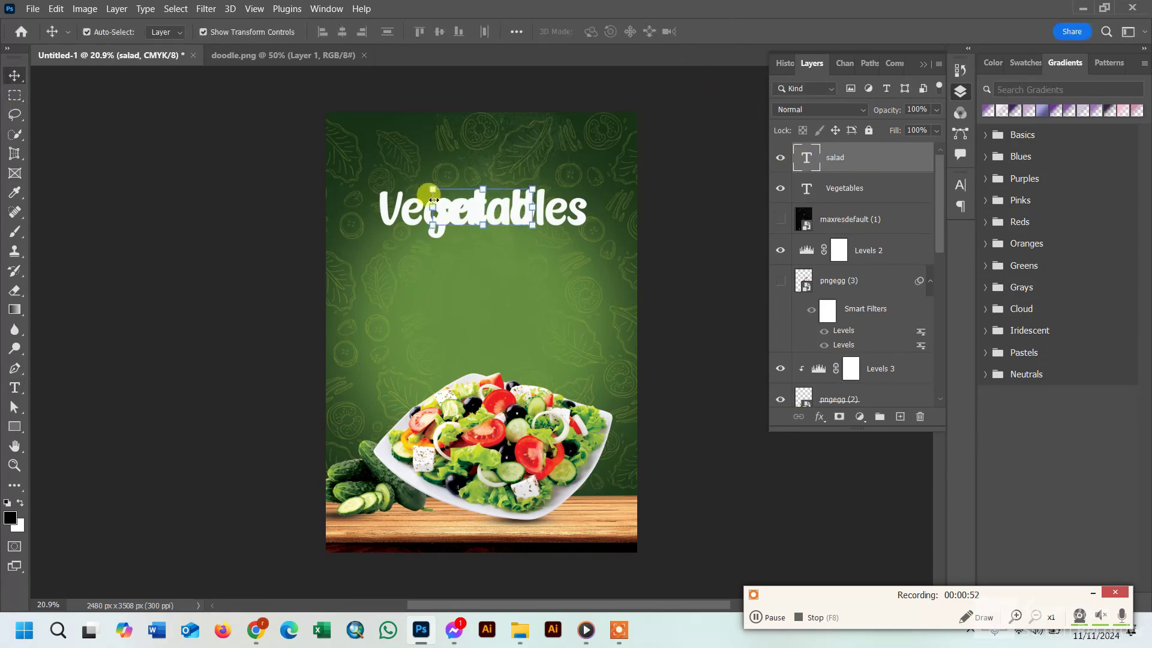
pyautogui.moveTo(487, 216); pyautogui.dragTo(476, 260)
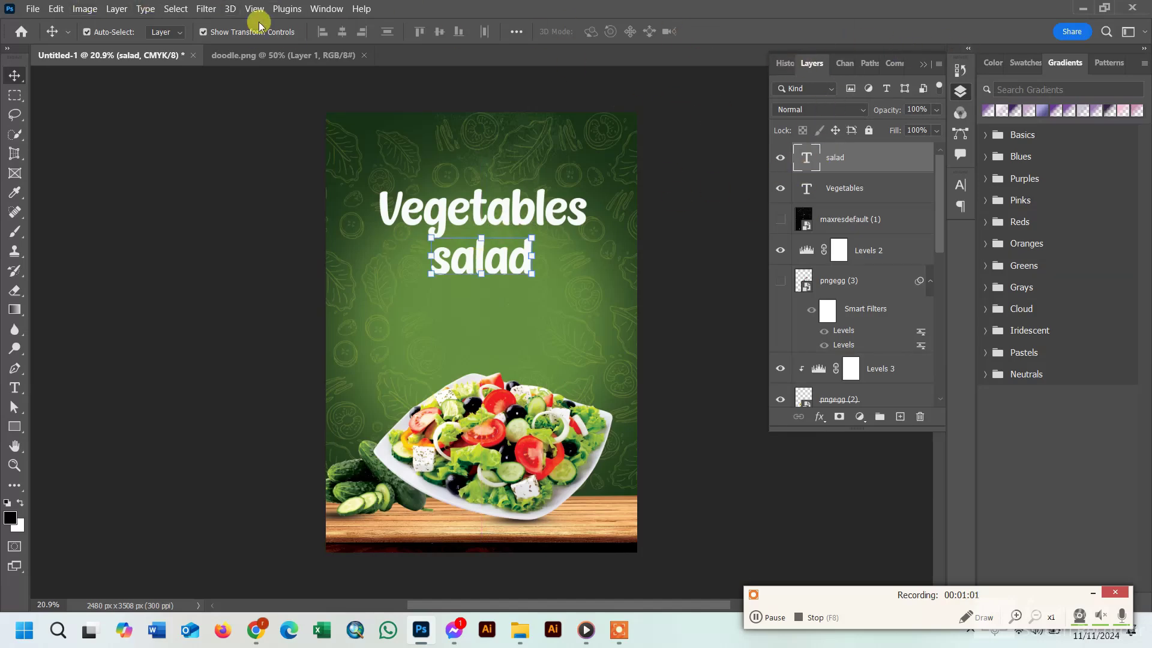
# Change the font of the salad text to The Bold Font
pyautogui.click(326, 8)
pyautogui.click(382, 159)
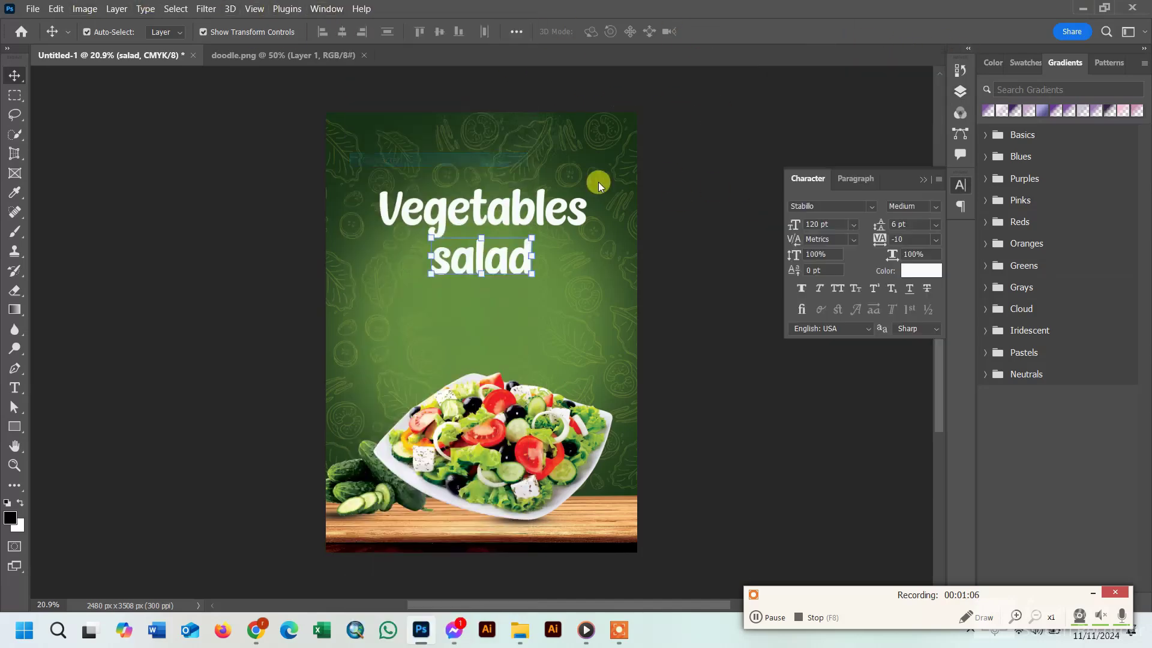
pyautogui.click(873, 207)
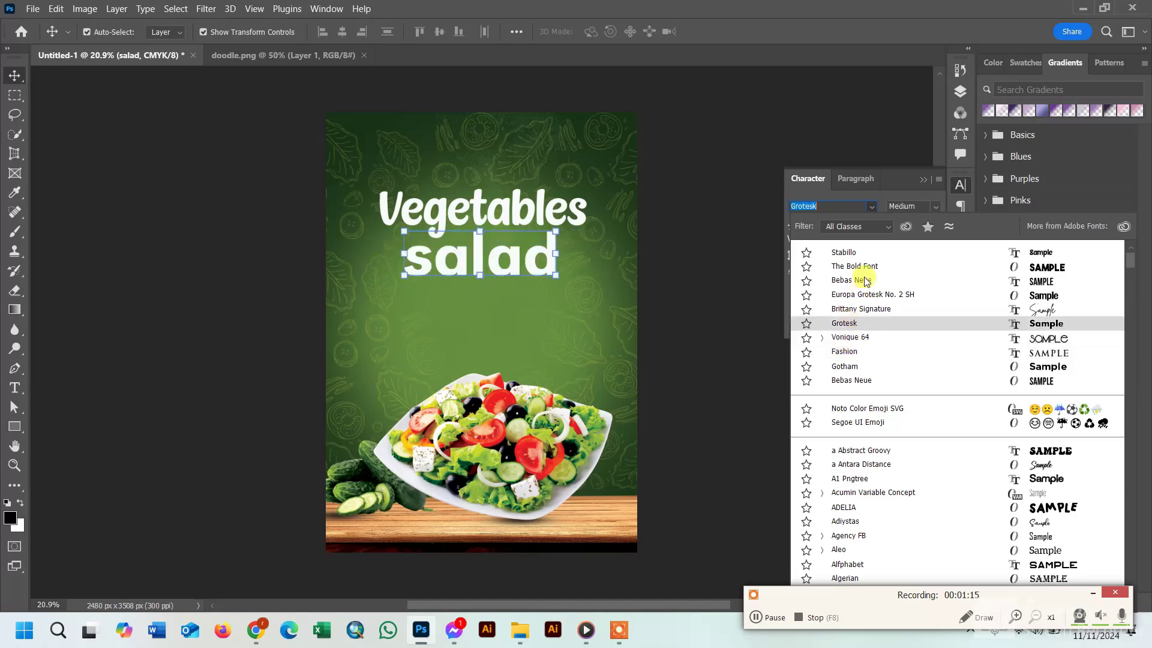
pyautogui.click(865, 266)
# Set the font size of the salad text below the Vegetables heading to 16 pt
pyautogui.click(852, 227)
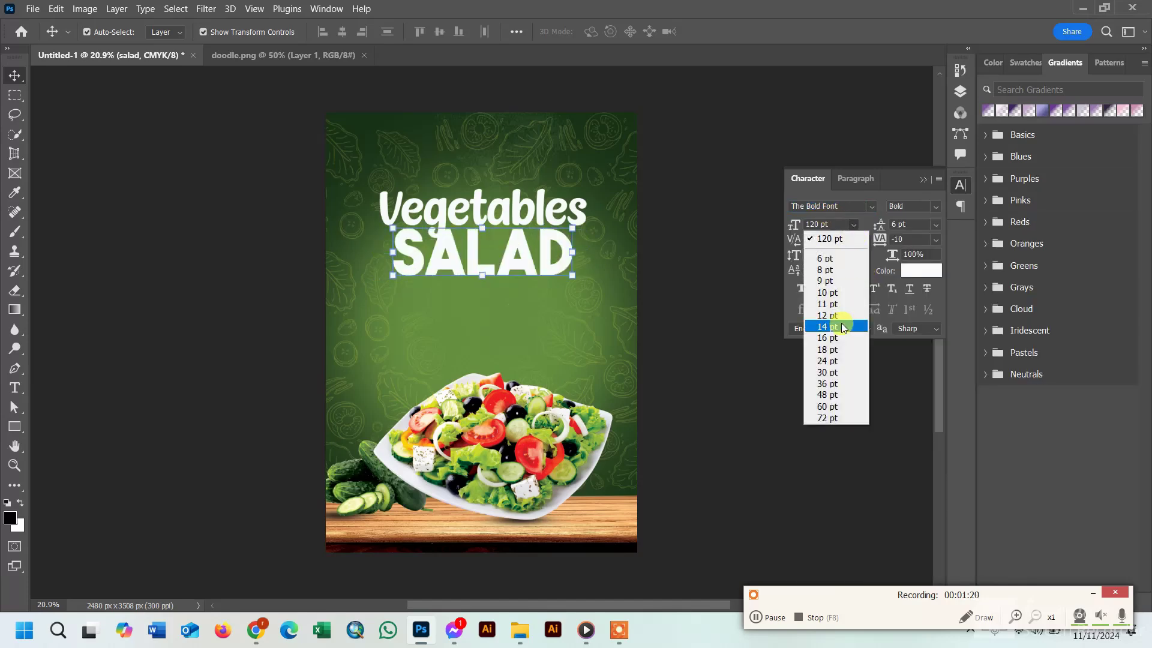
pyautogui.click(840, 322)
pyautogui.click(852, 225)
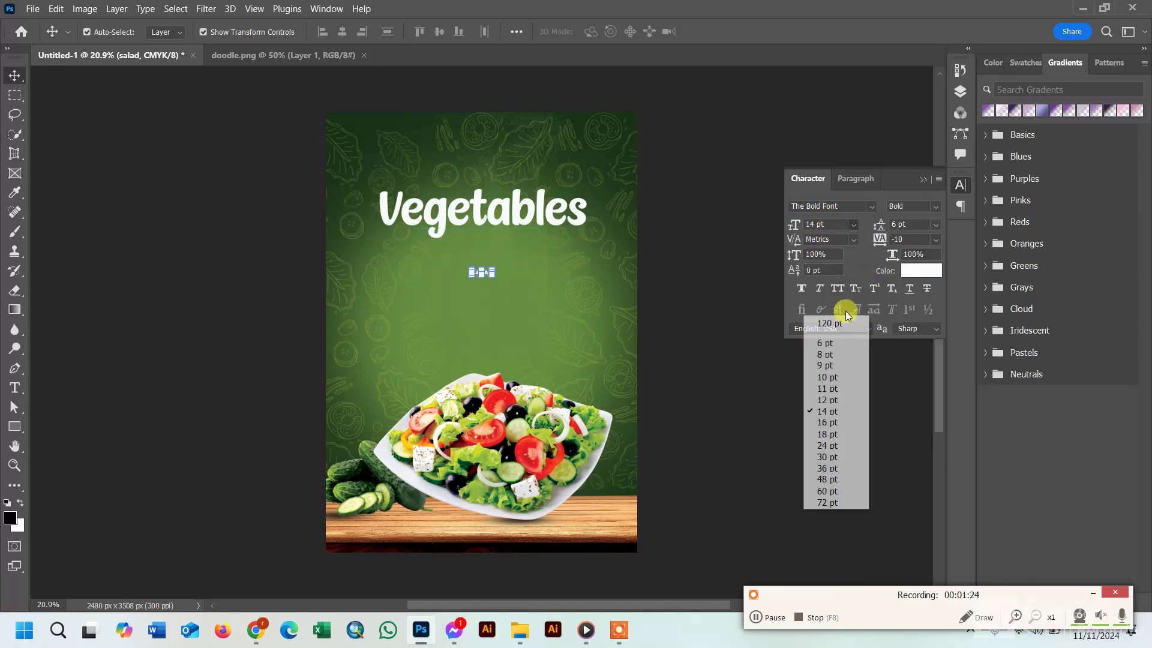
pyautogui.click(830, 422)
# Scale the salad text up proportionally to about 358% and place it just beneath the Vegetables heading
pyautogui.click(491, 269)
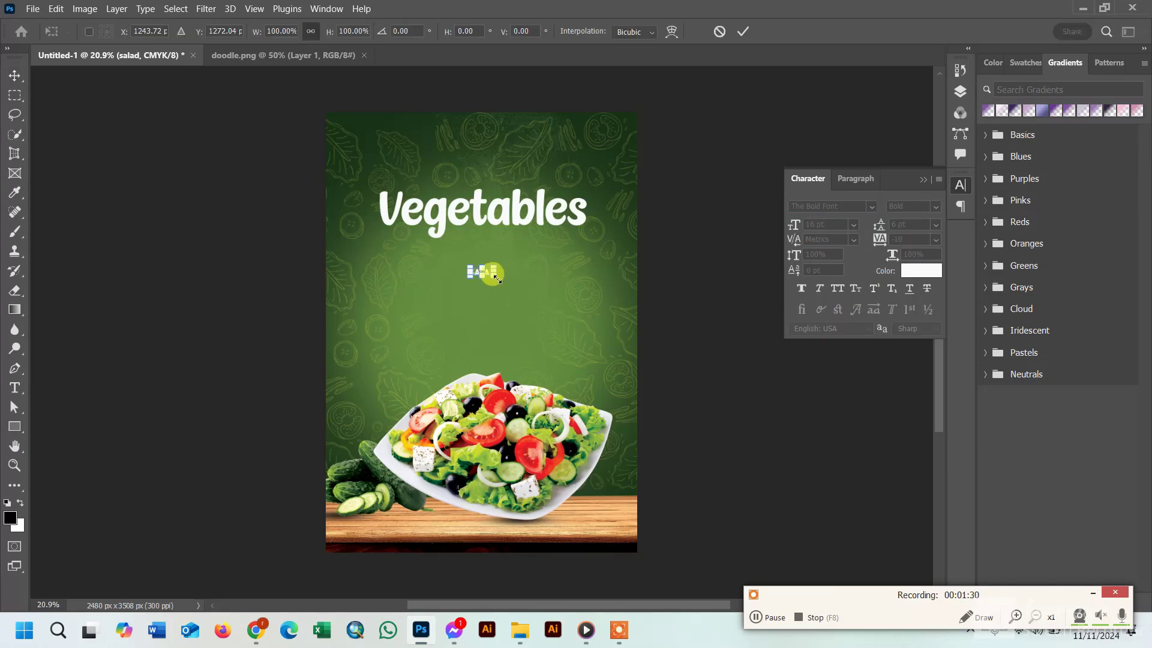
pyautogui.moveTo(495, 278); pyautogui.dragTo(489, 251)
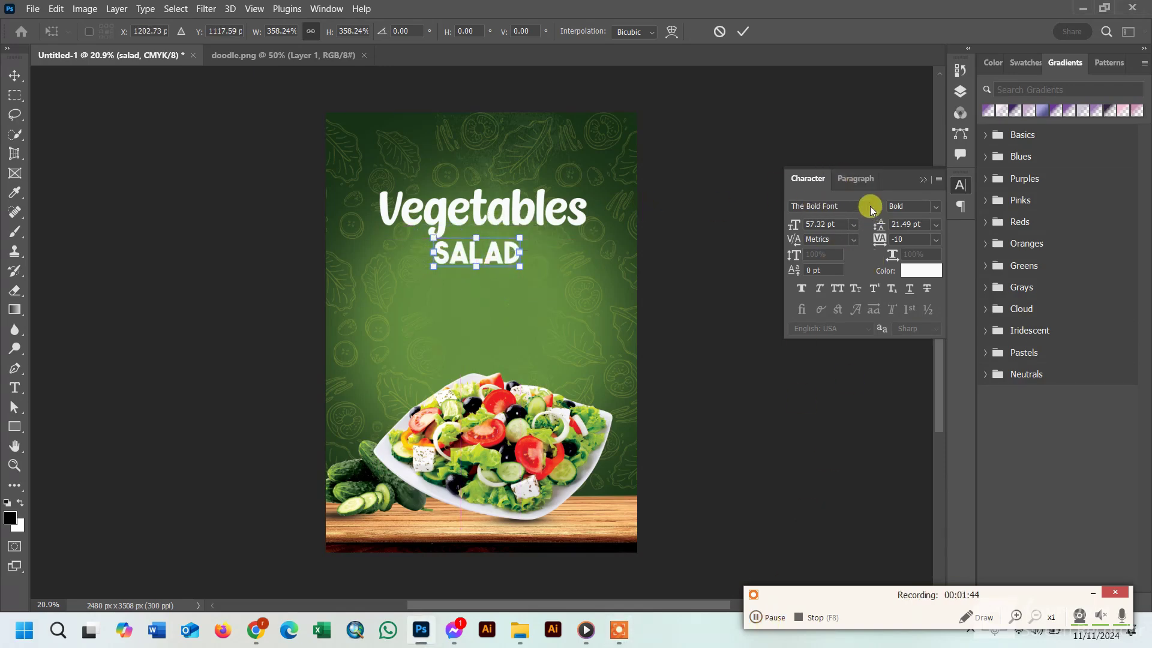
pyautogui.click(742, 32)
# Change the salad text to the Stabillo Medium font and move it up closer beneath the Vegetables heading
pyautogui.click(870, 207)
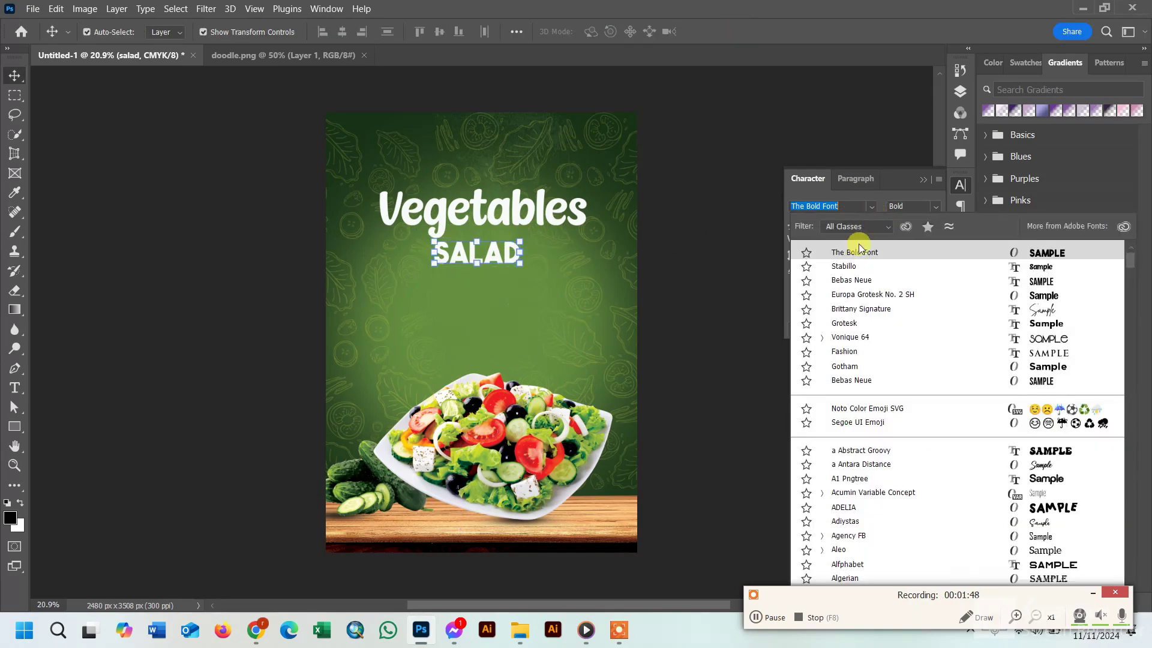
pyautogui.click(862, 266)
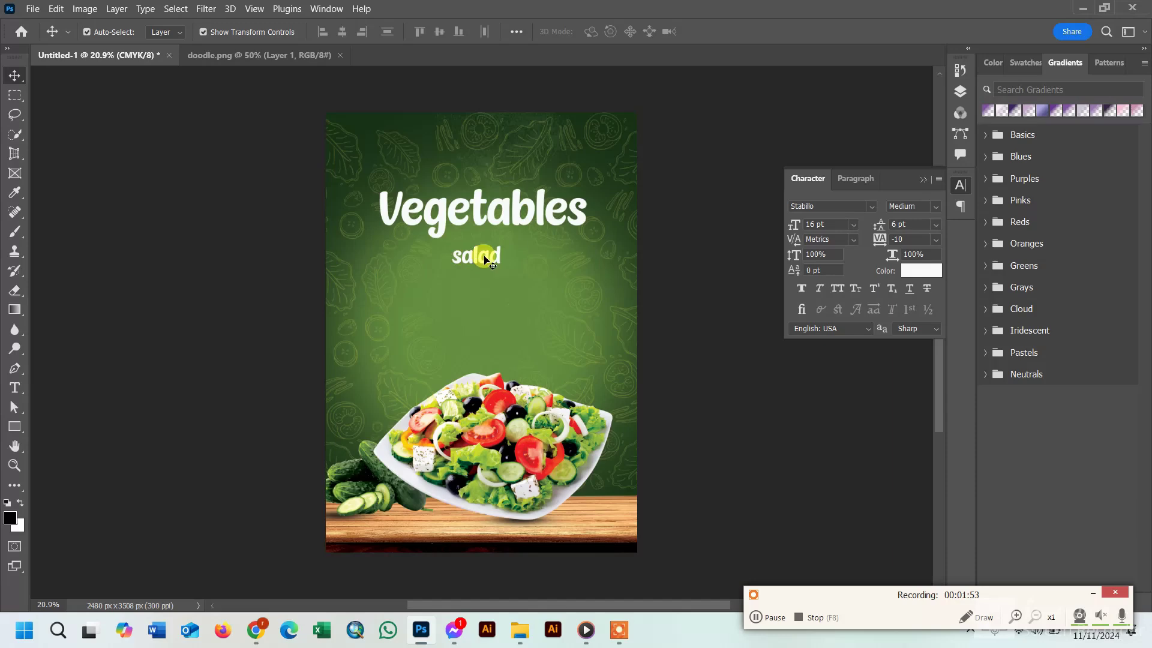
pyautogui.moveTo(486, 259); pyautogui.dragTo(493, 251)
# Recolor the salad text to dark green #234622, sampled from the cucumber area of the poster
pyautogui.click(921, 270)
pyautogui.click(348, 469)
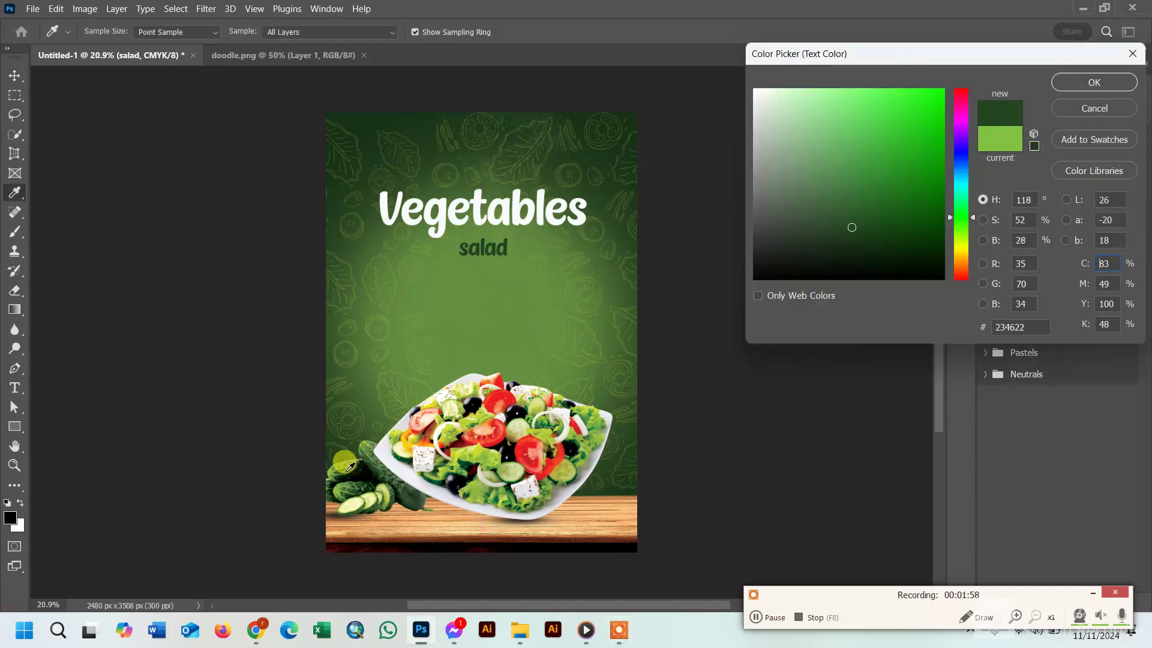
pyautogui.click(1094, 83)
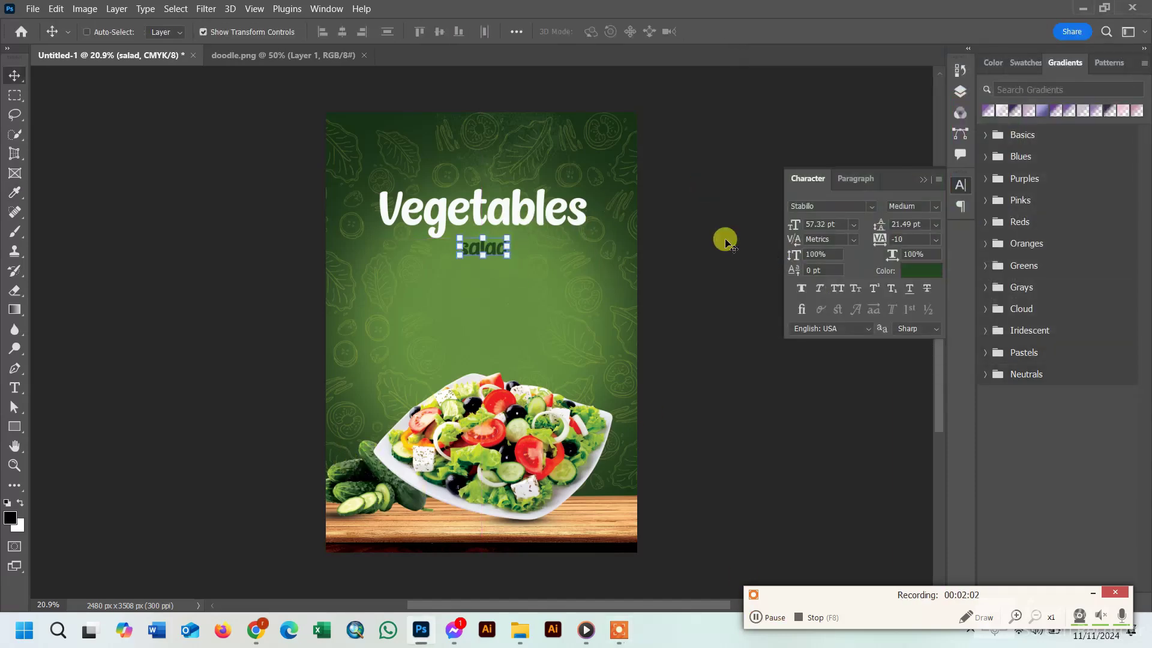
# Enlarge the salad text proportionally to about 78 pt, keeping it centered directly under the Vegetables heading
pyautogui.click(440, 228)
pyautogui.moveTo(441, 228); pyautogui.dragTo(505, 246)
pyautogui.click(743, 32)
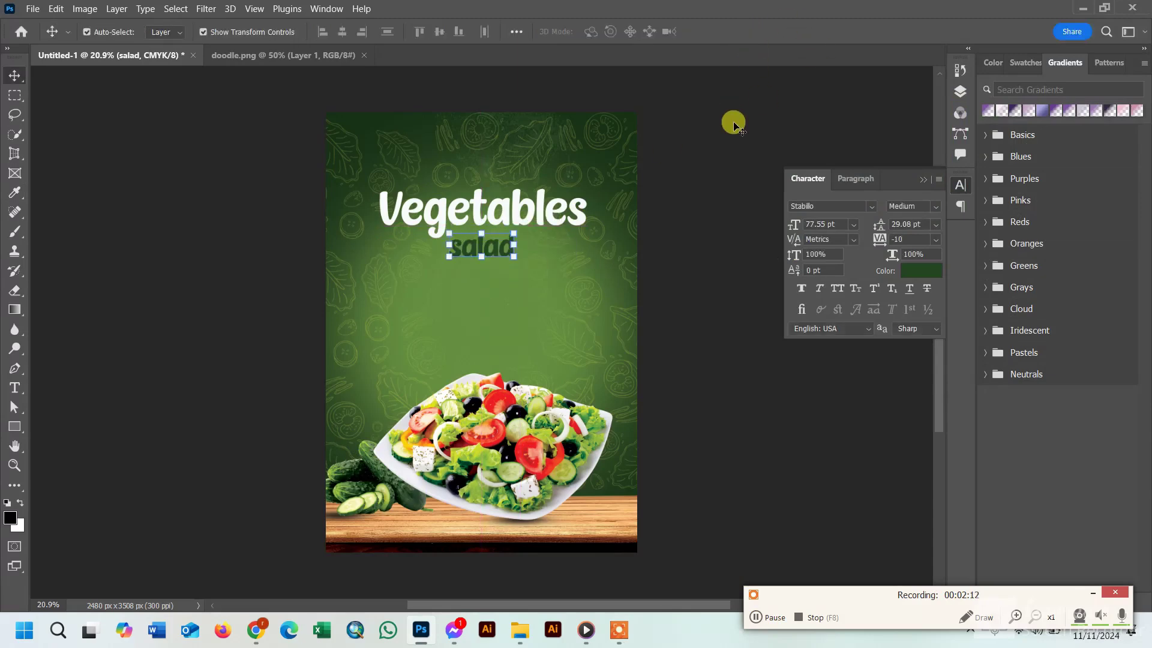
# Shift the salad dish slightly to the right on the wooden table
pyautogui.moveTo(505, 450)
pyautogui.mouseDown()
pyautogui.moveTo(514, 455)
pyautogui.moveTo(504, 449)
pyautogui.mouseUp()
pyautogui.click(720, 384)
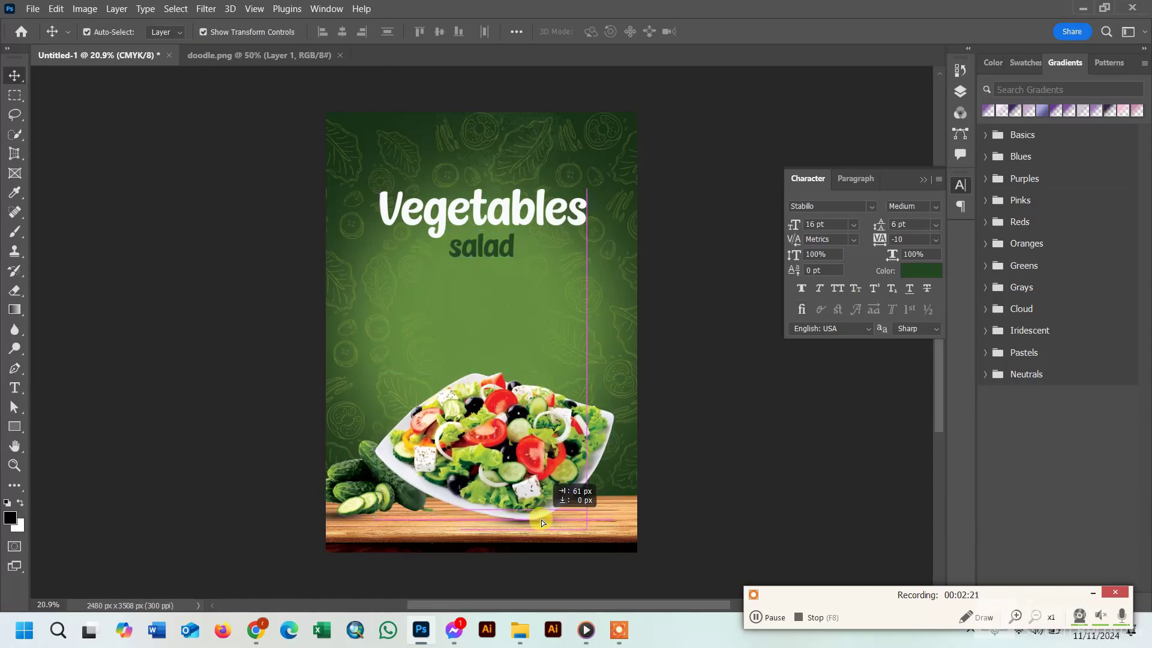
pyautogui.click(769, 617)
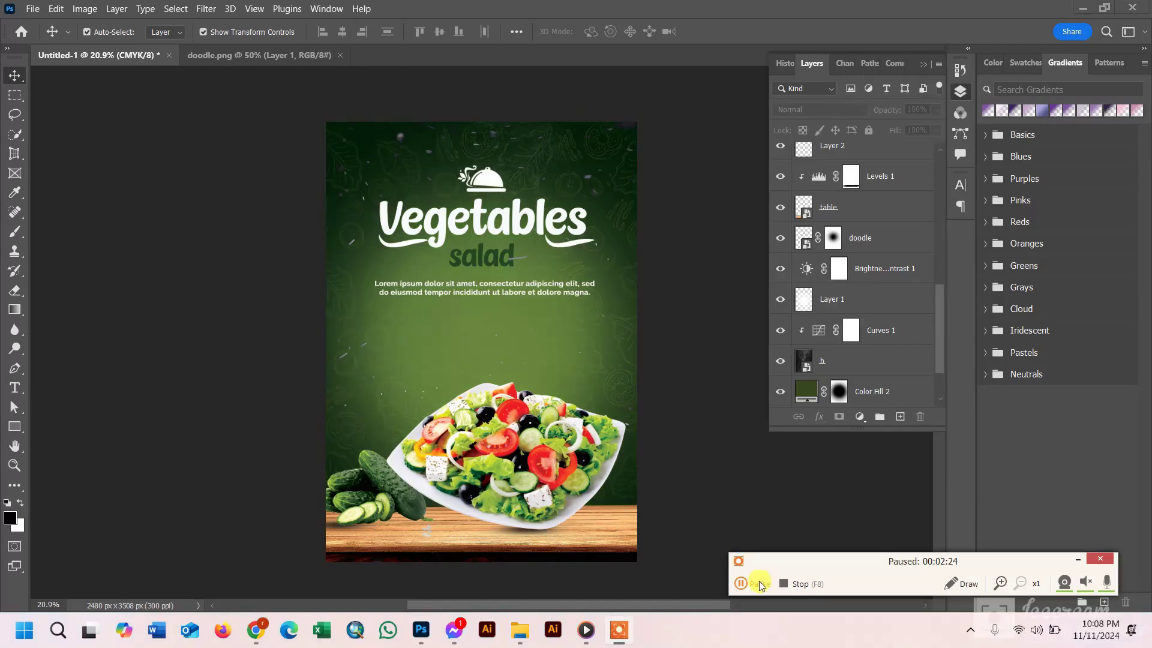
pyautogui.click(761, 585)
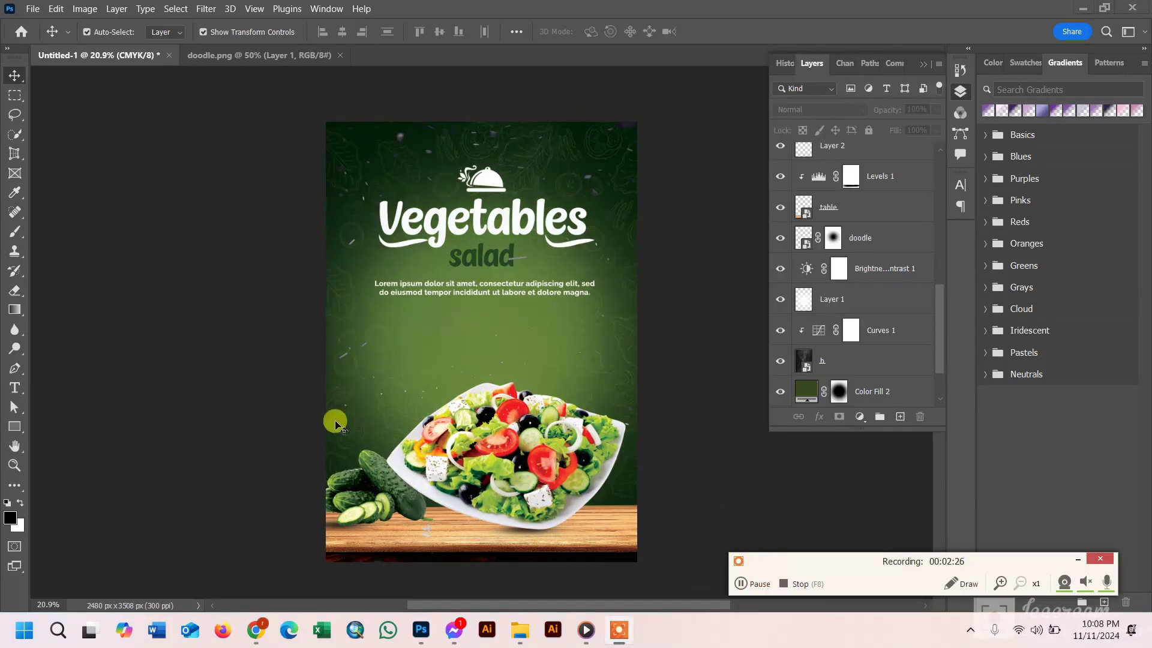
pyautogui.click(642, 193)
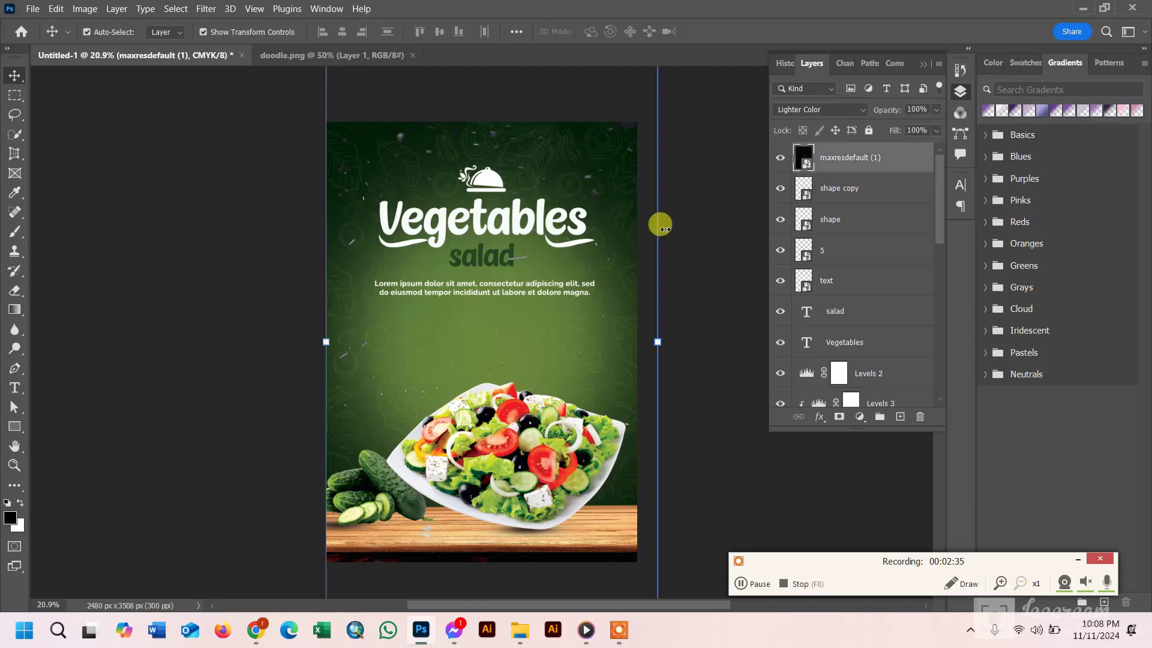
pyautogui.click(678, 260)
pyautogui.click(618, 263)
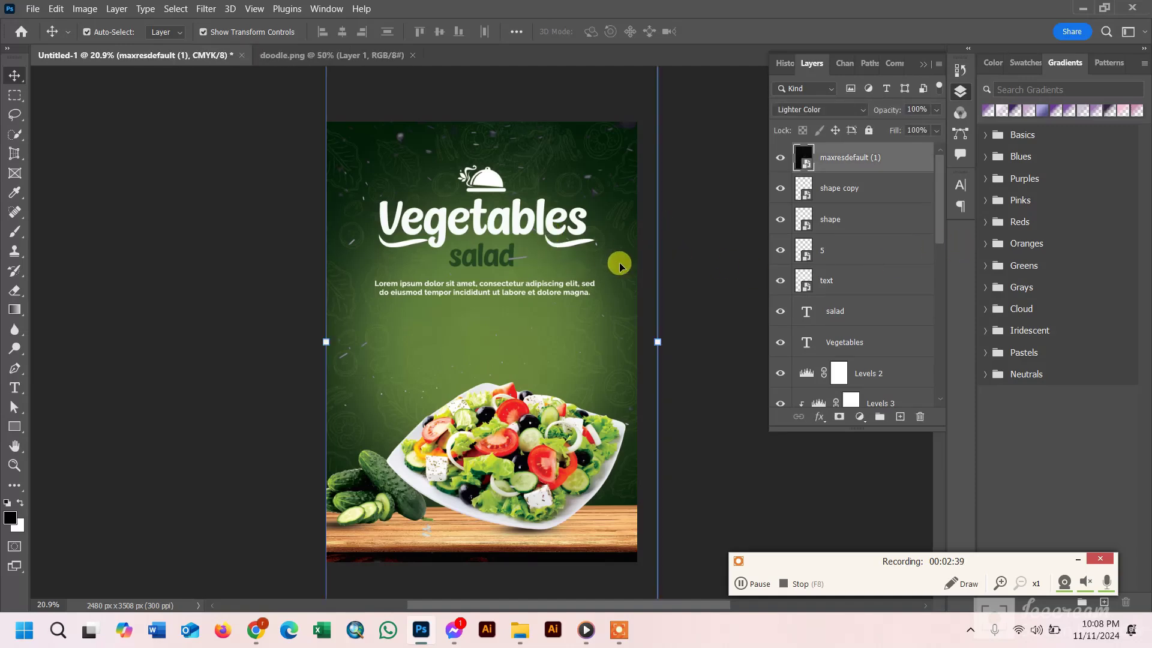
pyautogui.click(700, 275)
# Stamp all visible layers into a new merged layer above the maxresdefault (1) layer
pyautogui.click(861, 158)
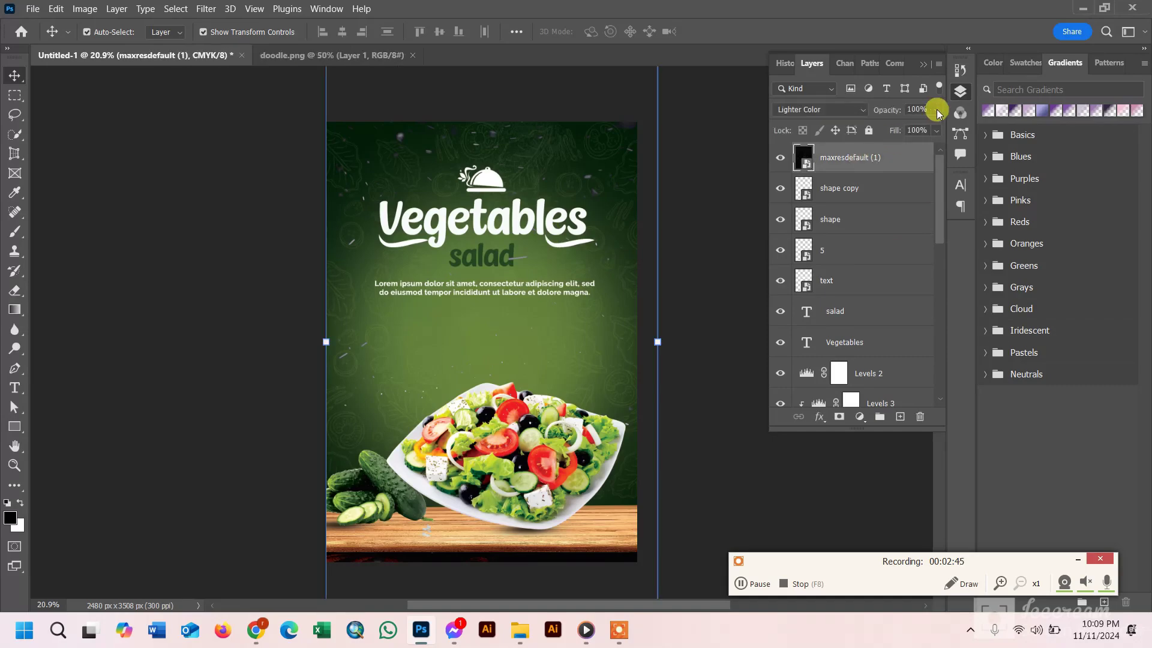
pyautogui.click(936, 109)
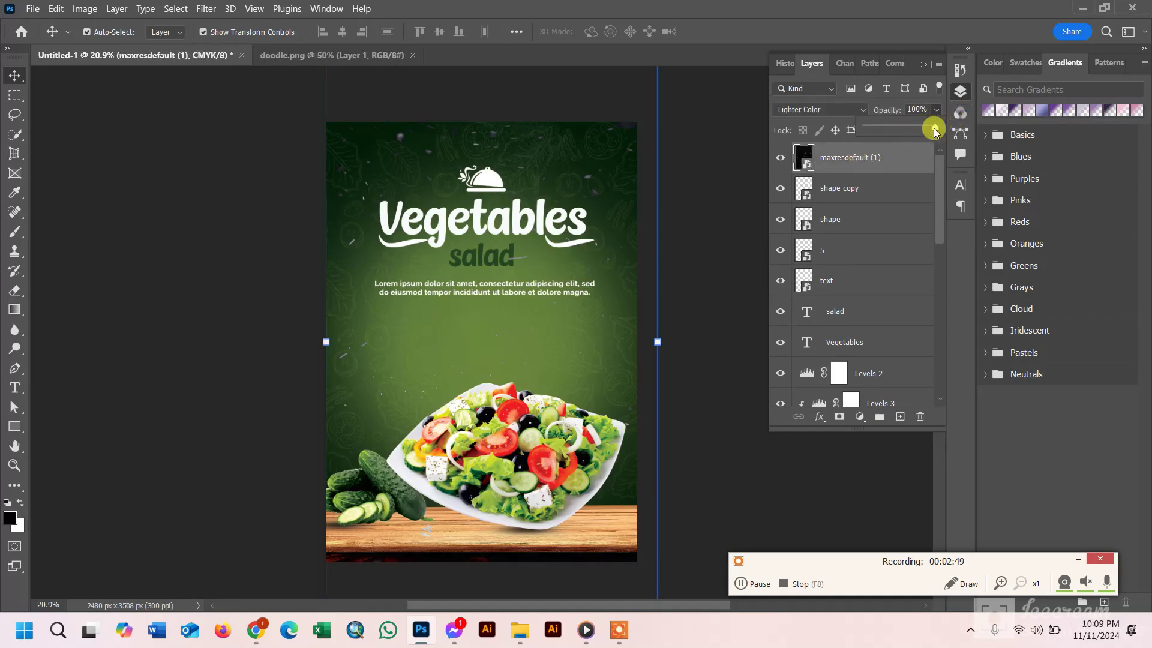
pyautogui.click(720, 135)
pyautogui.hotkey('ctrl', 'shift', 'alt', 'e')
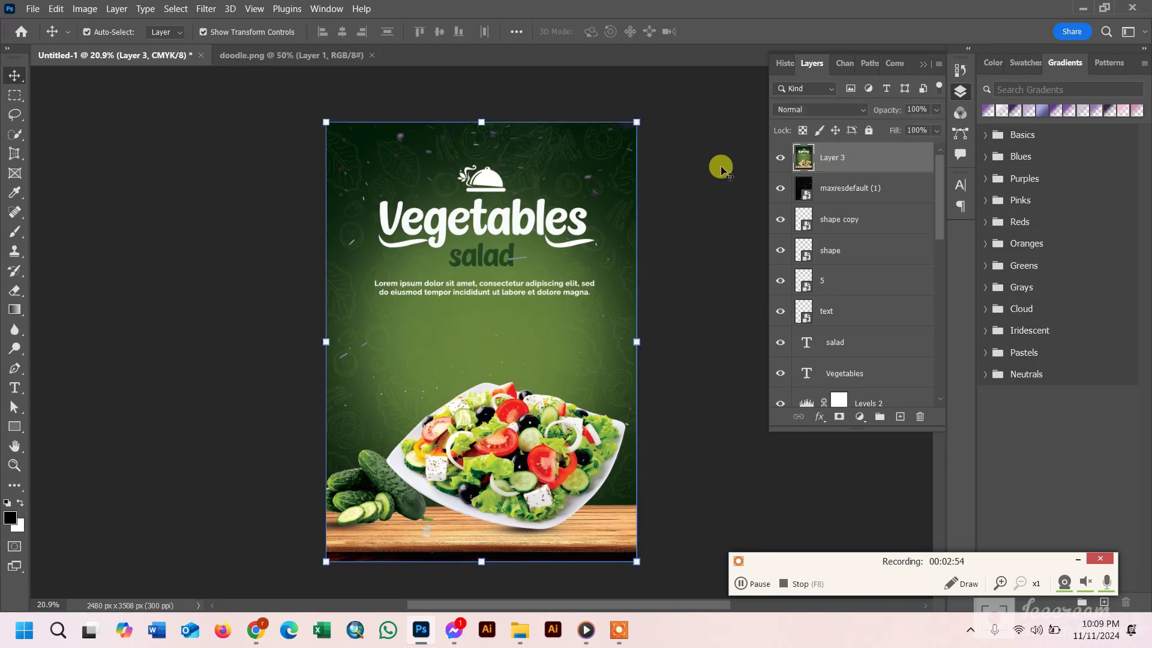